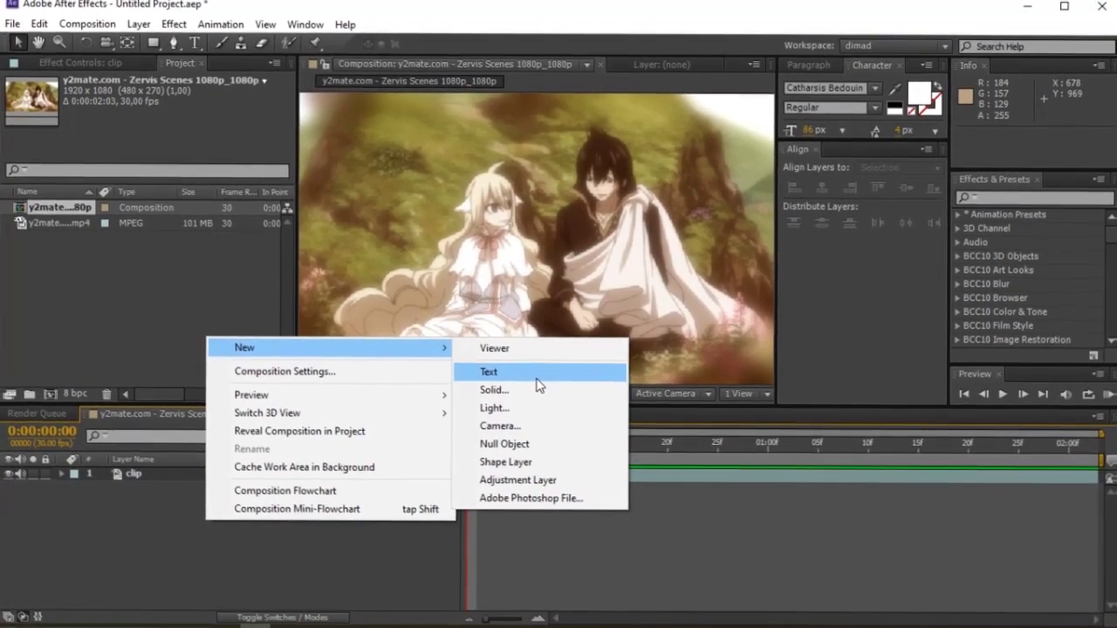
Step: Create a black 1920 x 1080 px solid layer named e3d
click(485, 390)
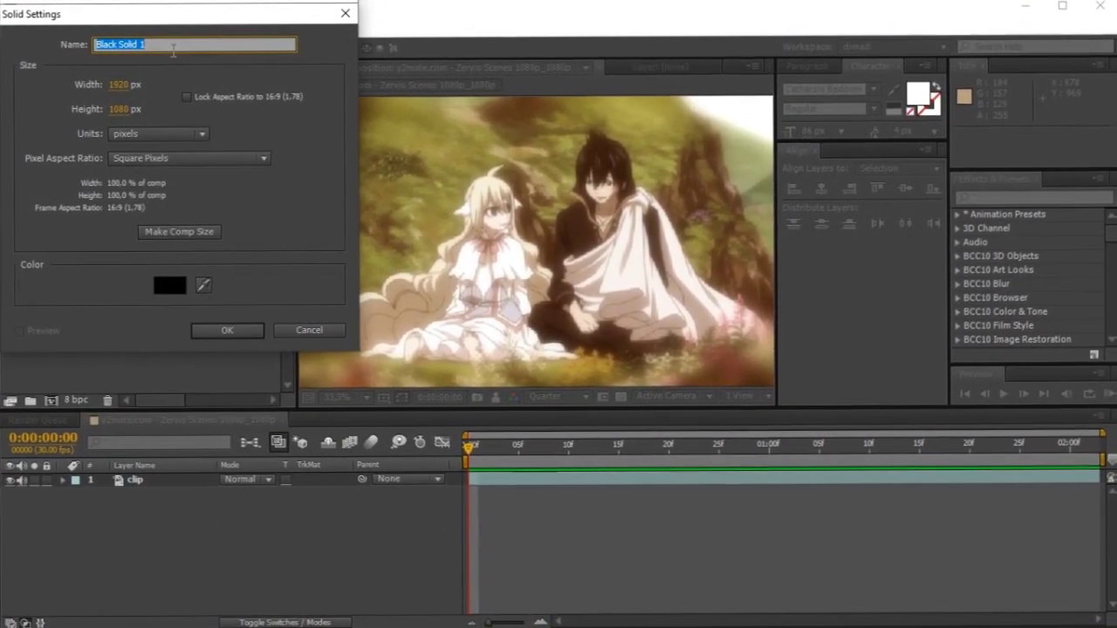
text(e3d)
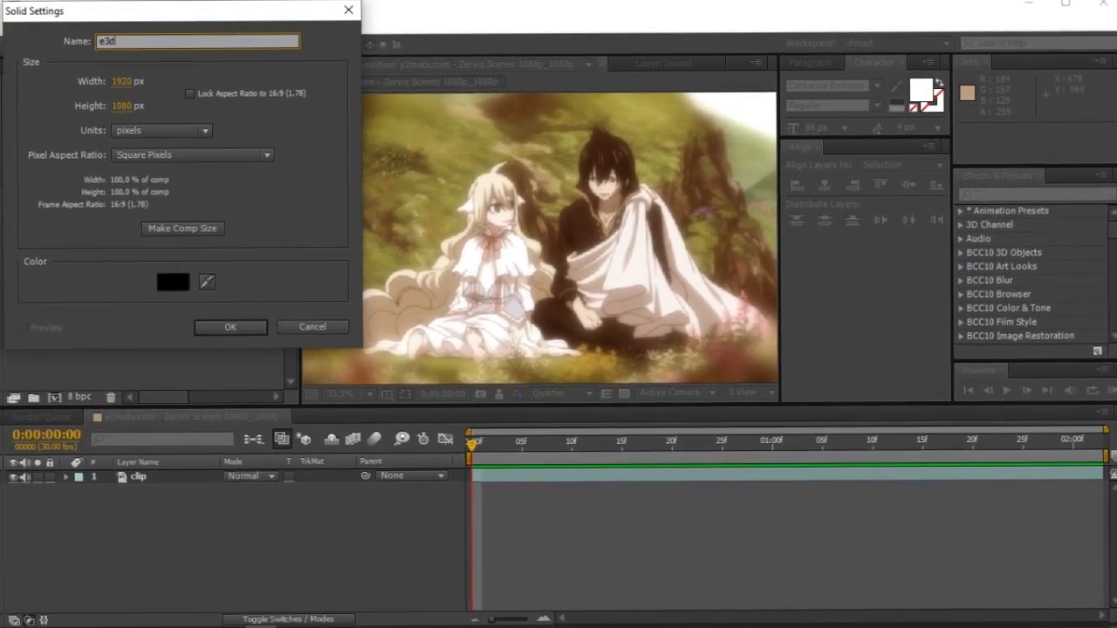
key(Return)
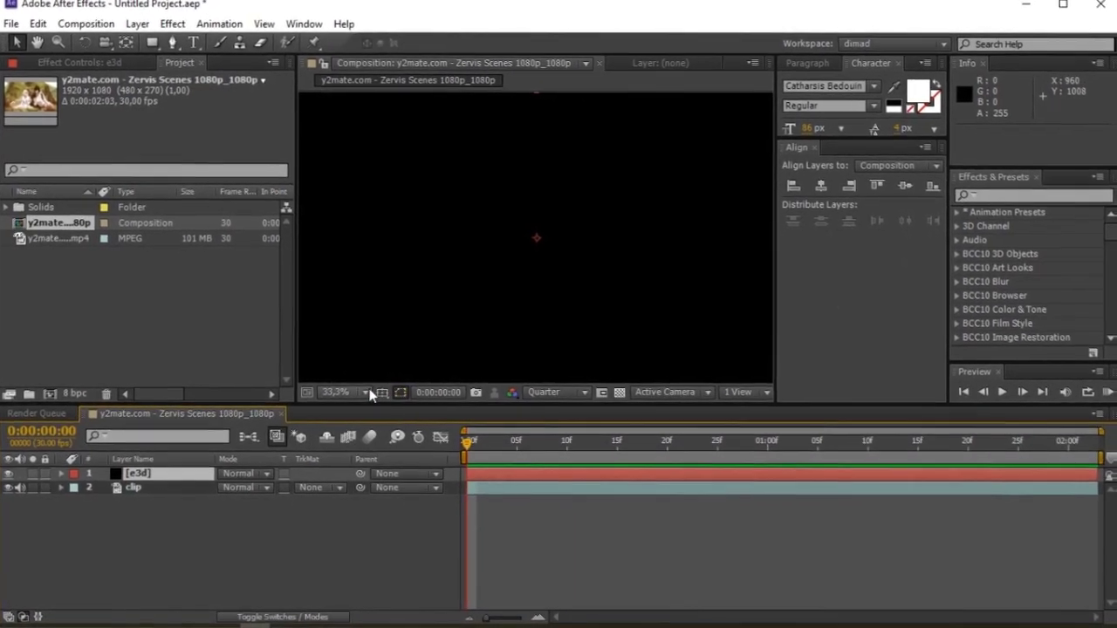
Step: Apply the Video Copilot Element effect to the e3d layer
click(368, 393)
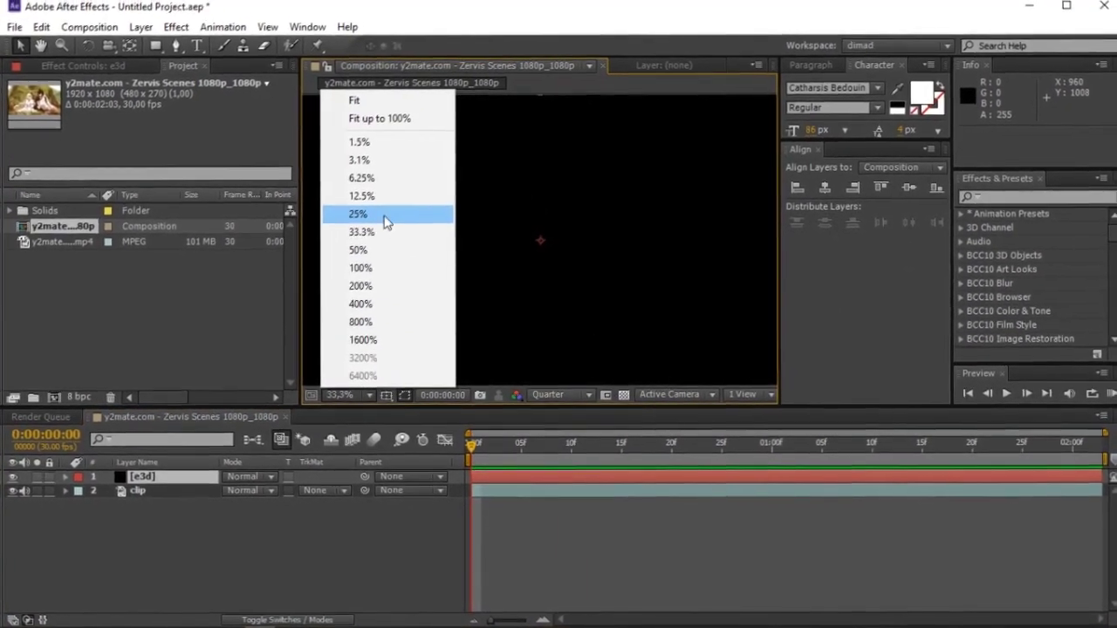
click(384, 212)
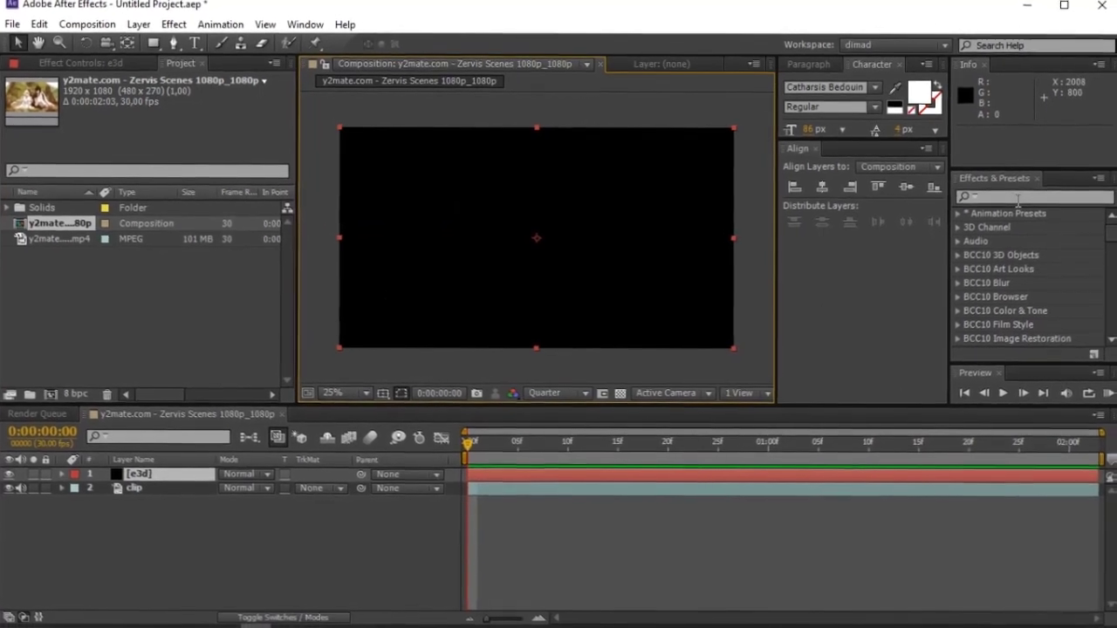
click(1023, 204)
text(elemen)
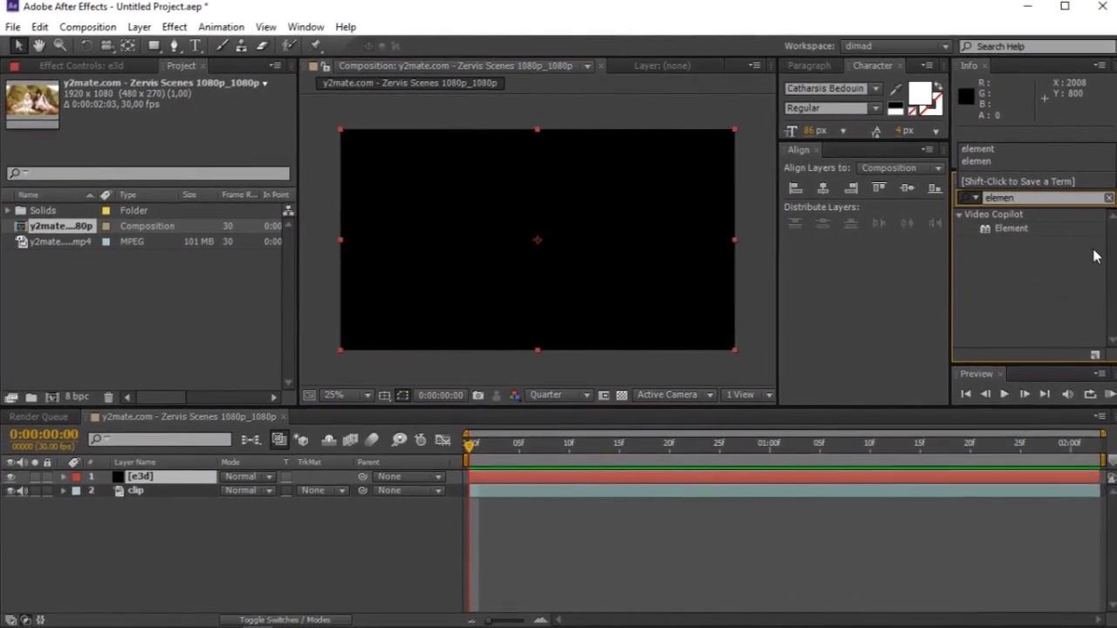
click(1014, 228)
double_click(1027, 230)
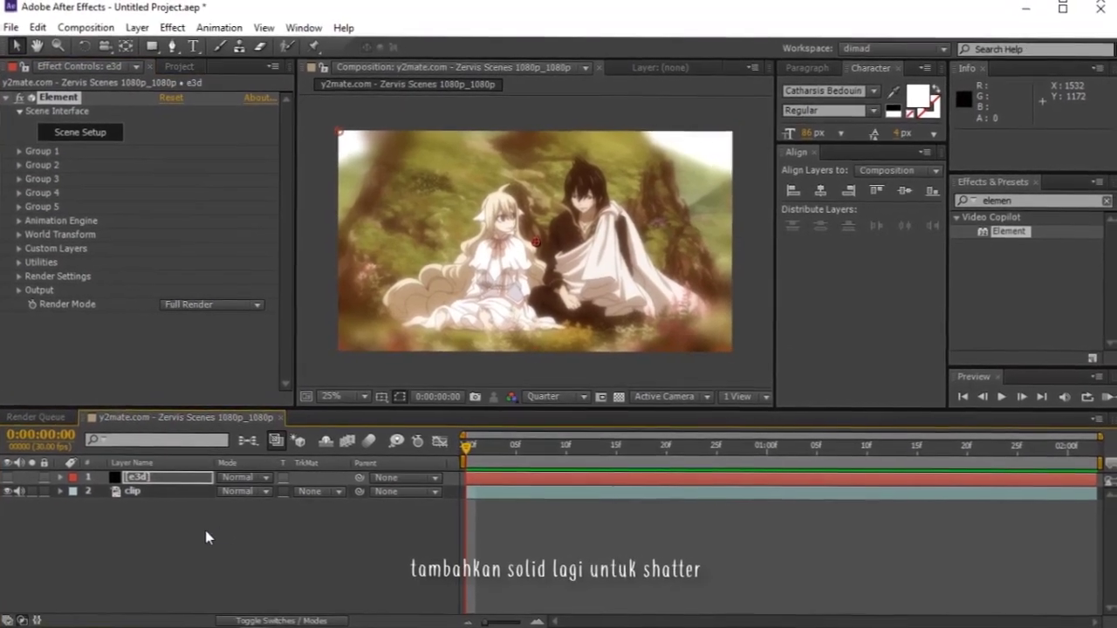
right_click(203, 538)
mouse_move(349, 351)
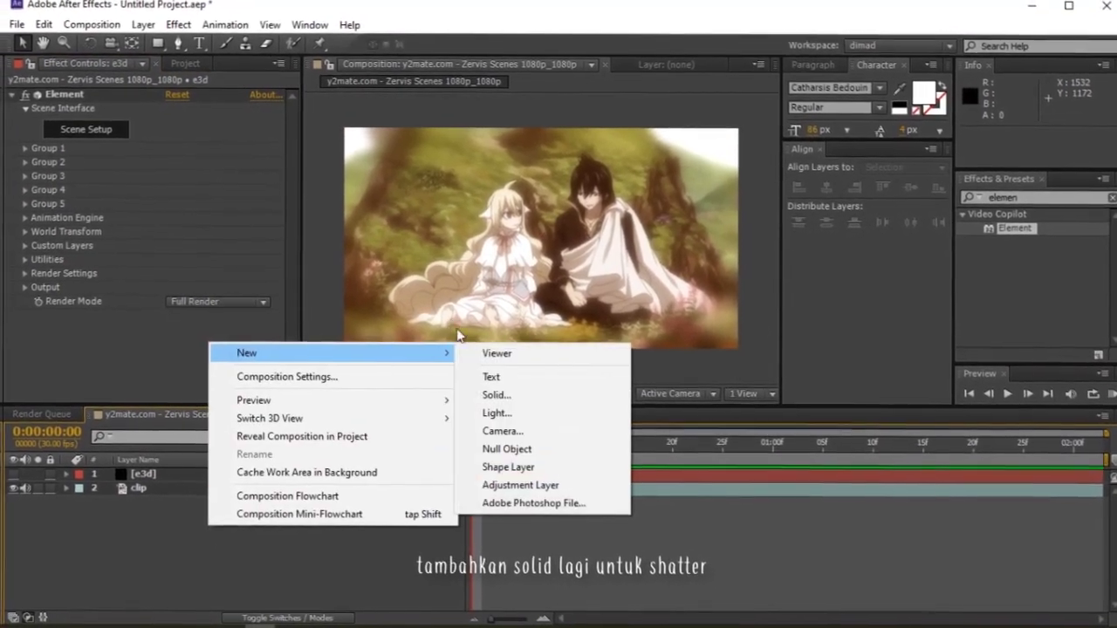
click(510, 395)
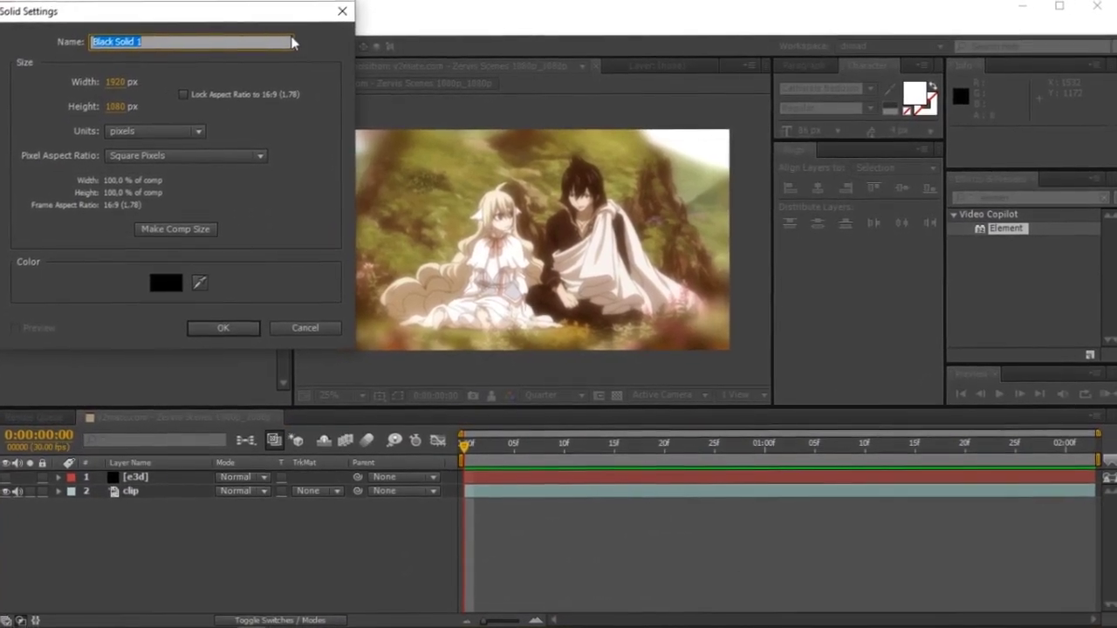
text(bl)
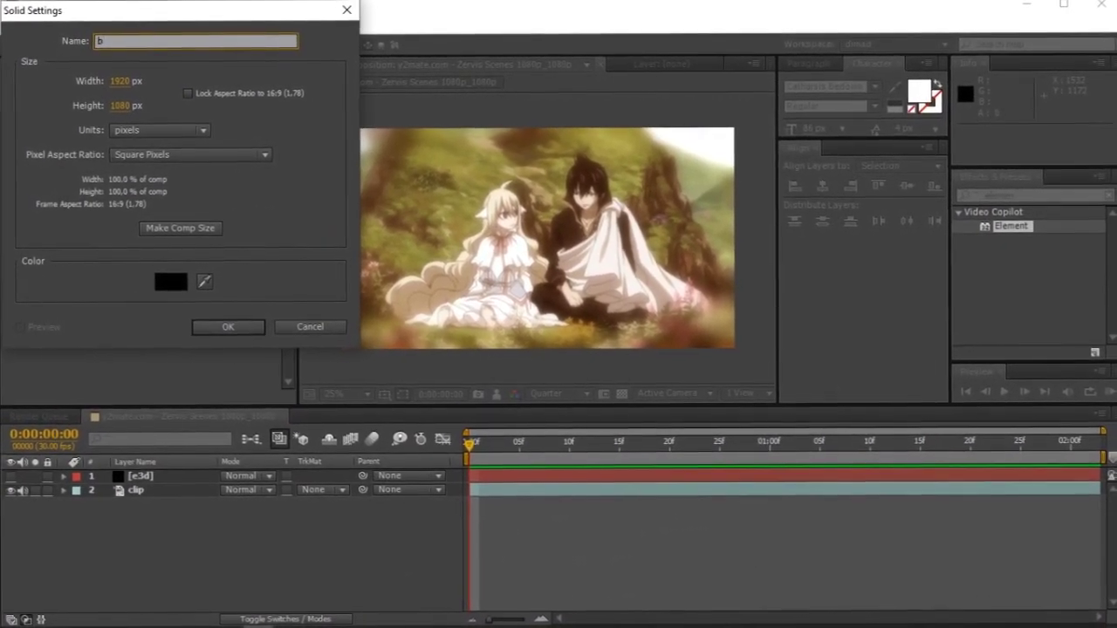
key(BackSpace)
key(BackSpace)
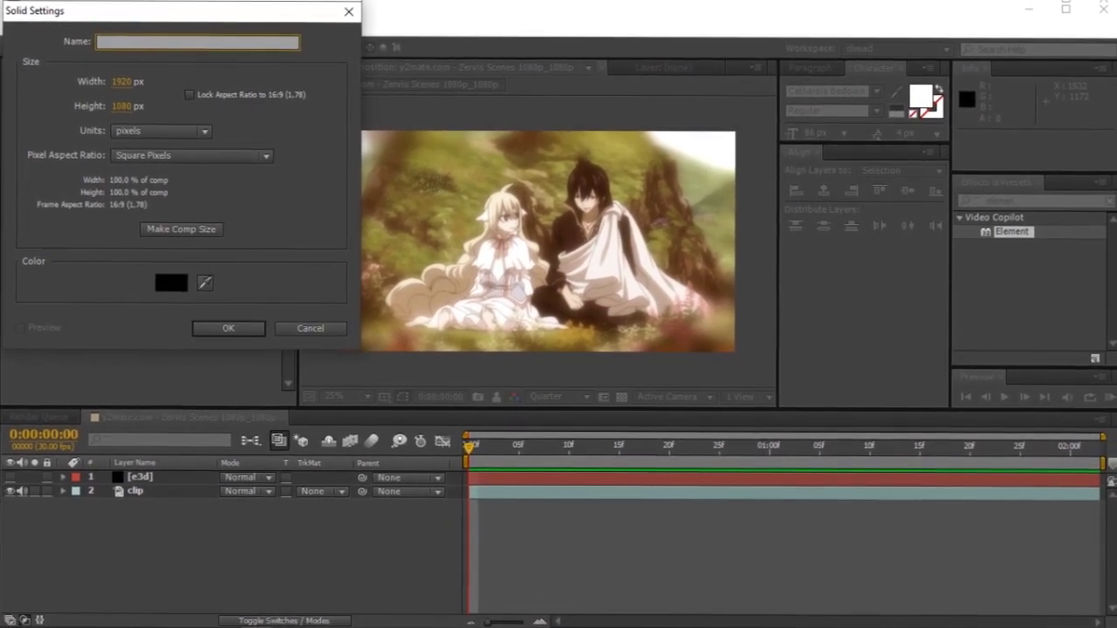
text(cu)
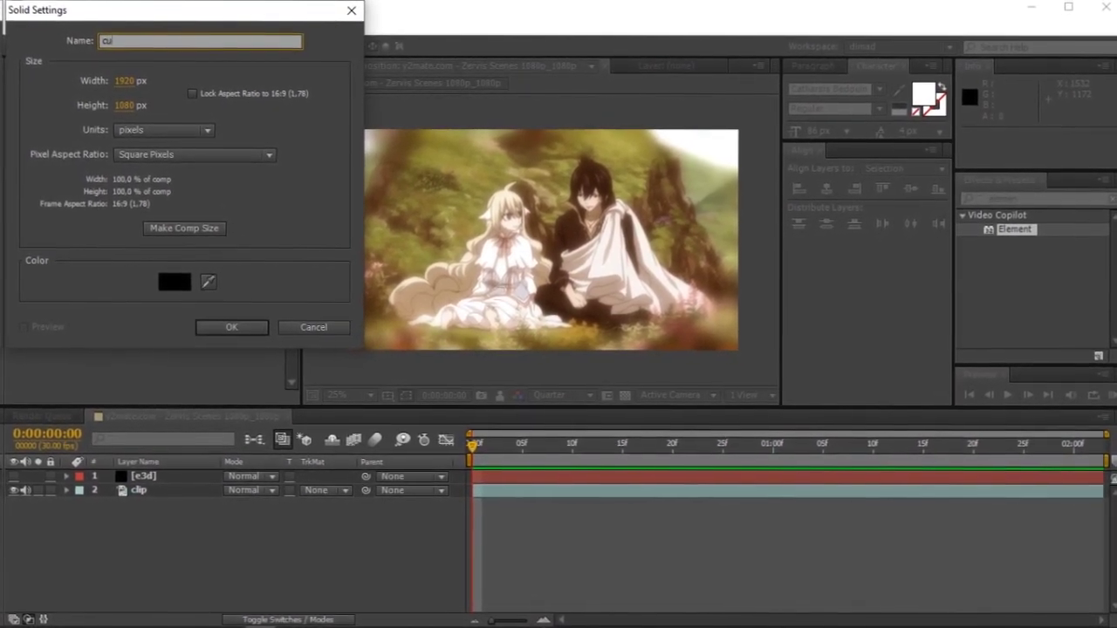
text(be)
key(Return)
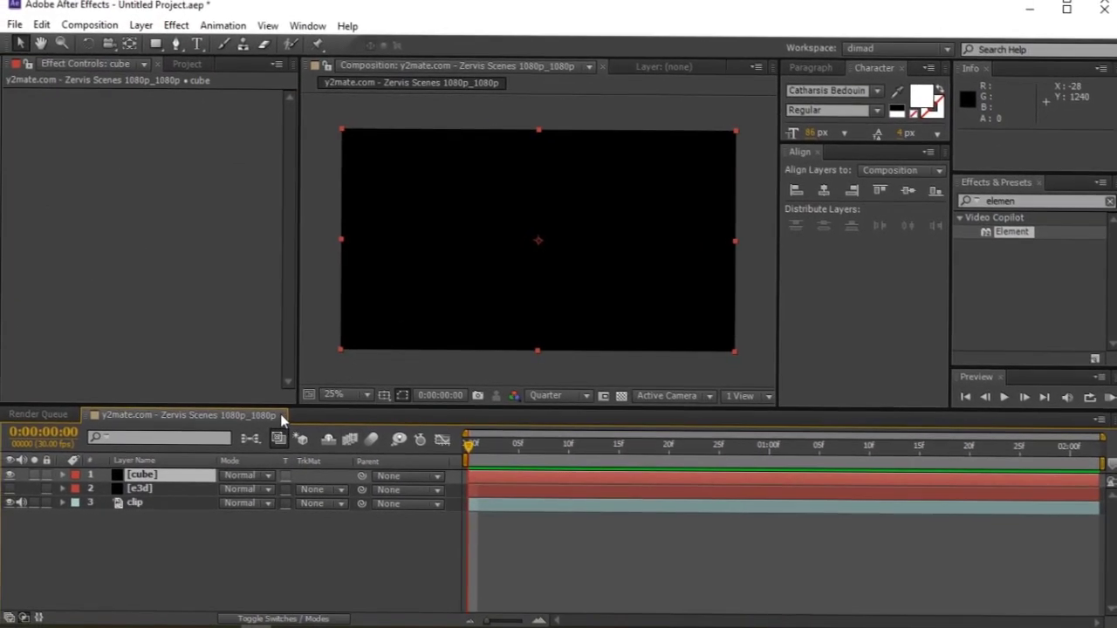
key(ctrl+z)
Step: Create a white 1920 x 1080 px solid layer named cube
right_click(176, 533)
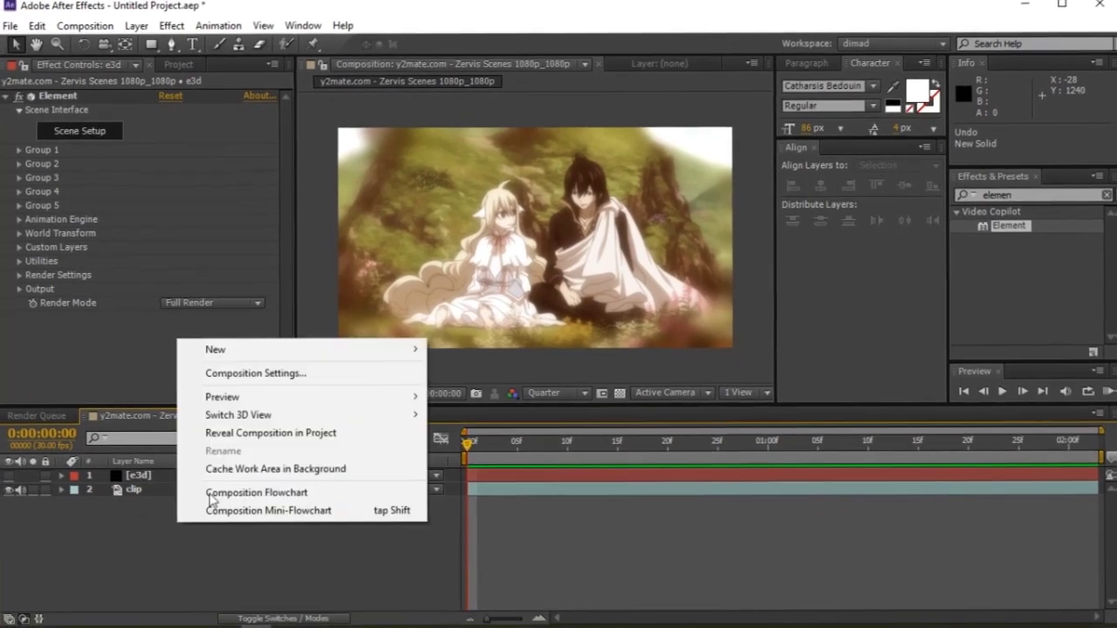
mouse_move(416, 362)
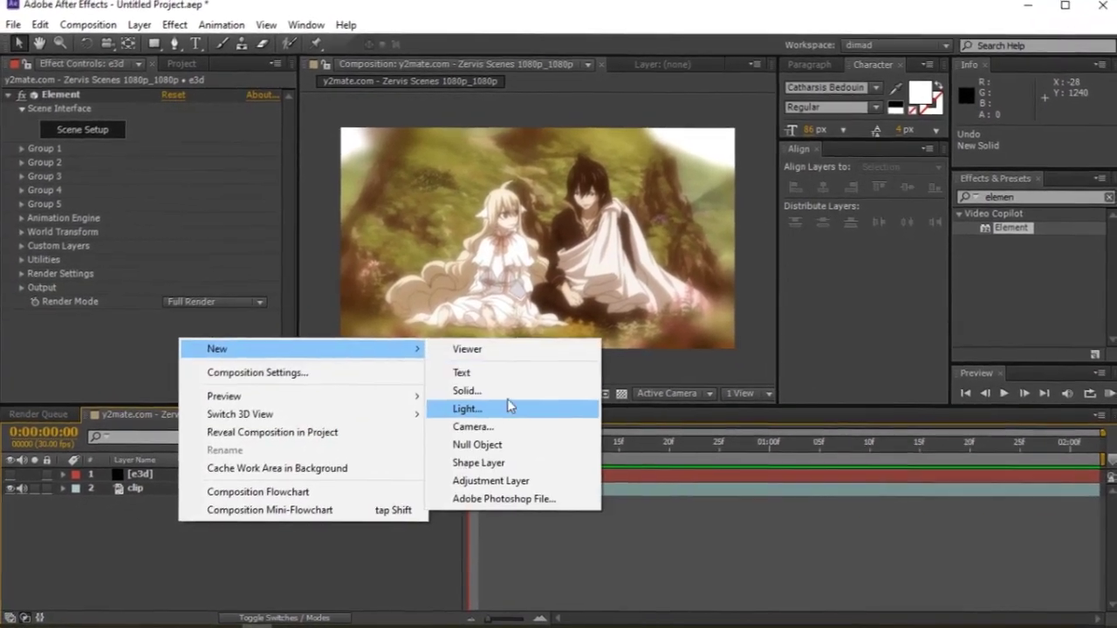
click(468, 390)
text(cube)
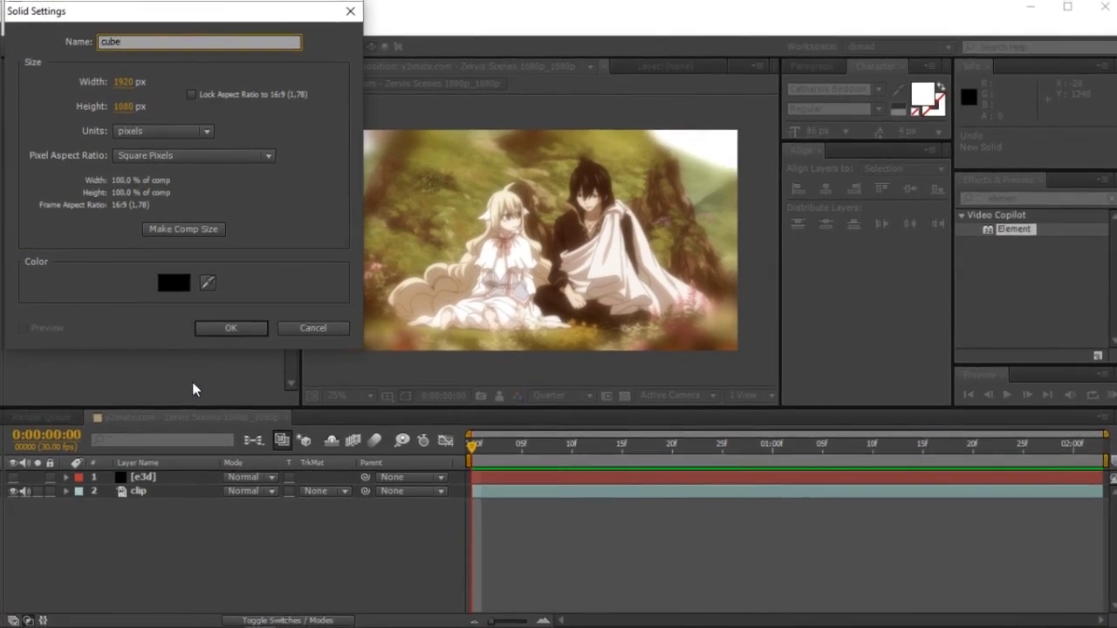
click(179, 288)
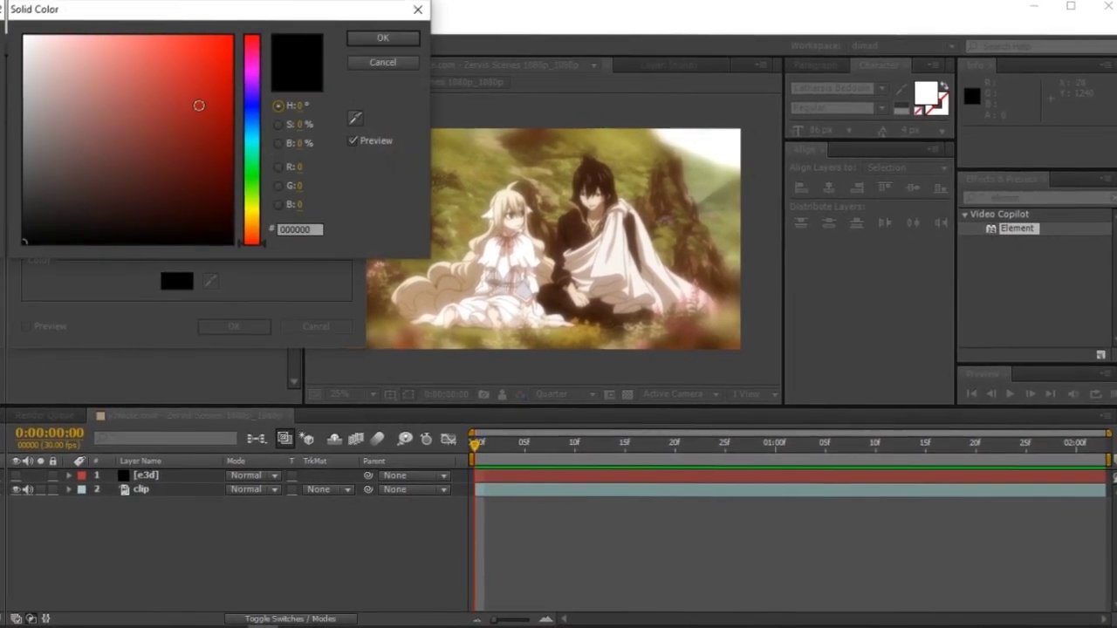
click(25, 37)
click(382, 38)
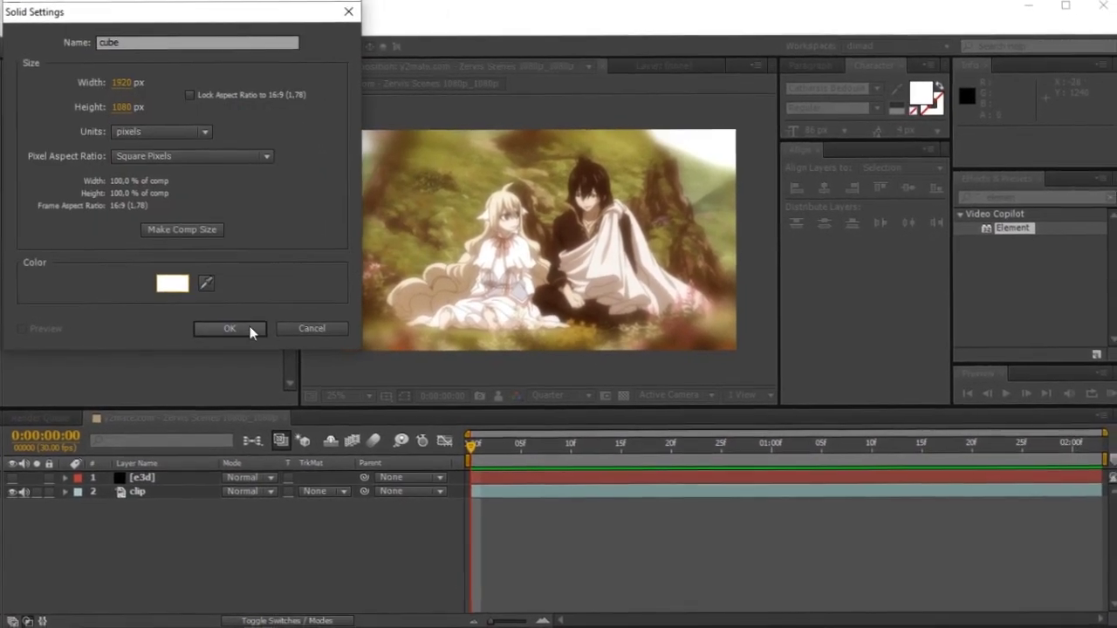
click(251, 331)
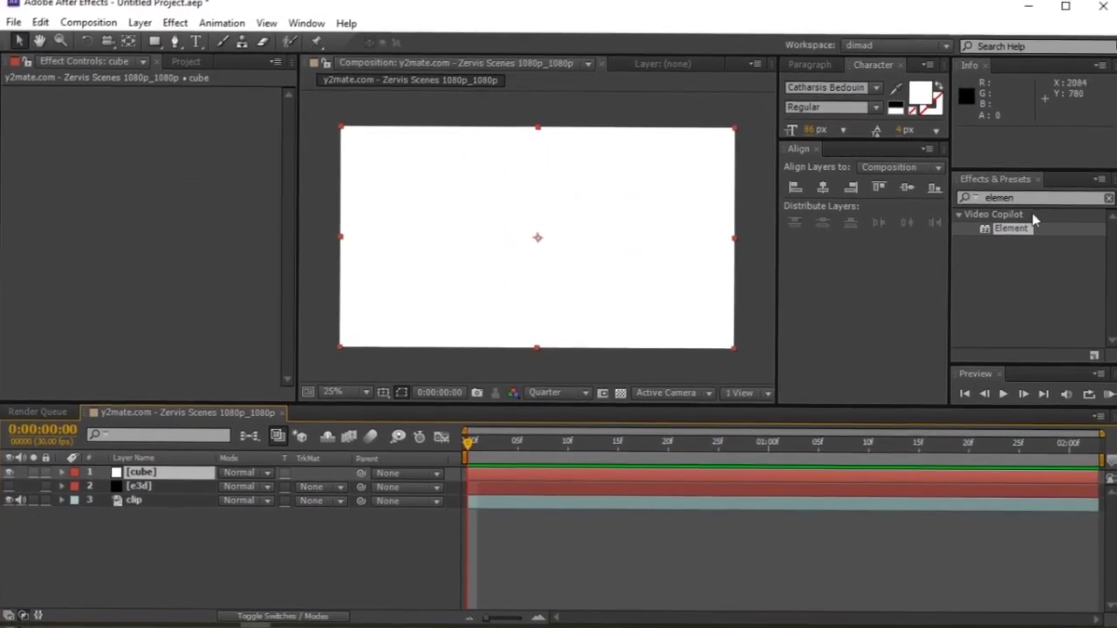
Step: Apply the Simulation effect Shatter to the cube layer
click(969, 197)
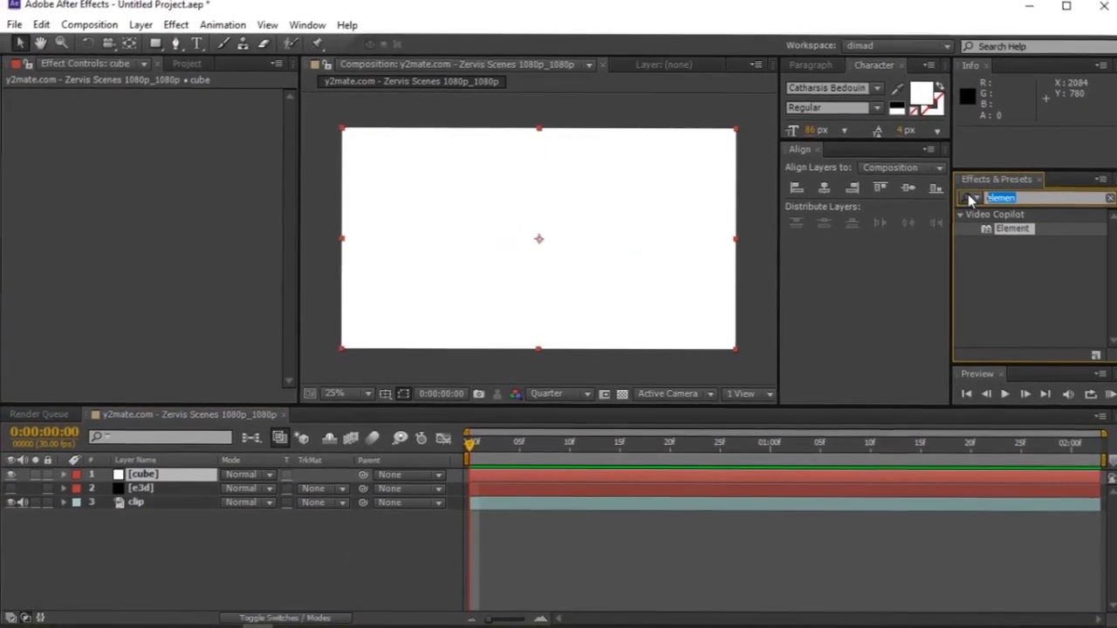
text(shatter)
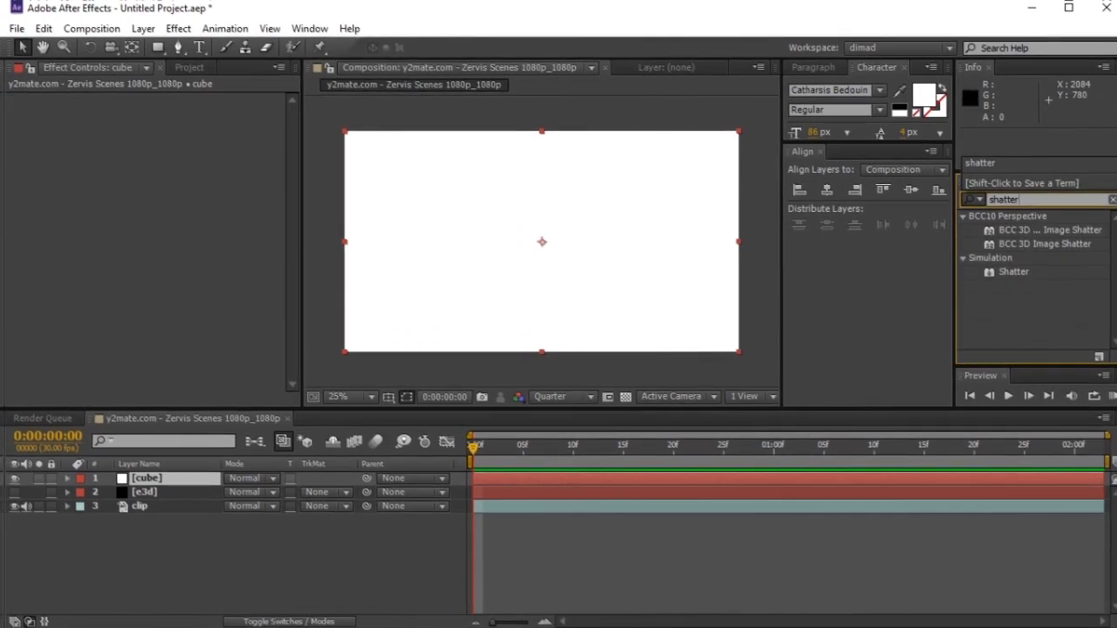
click(1013, 270)
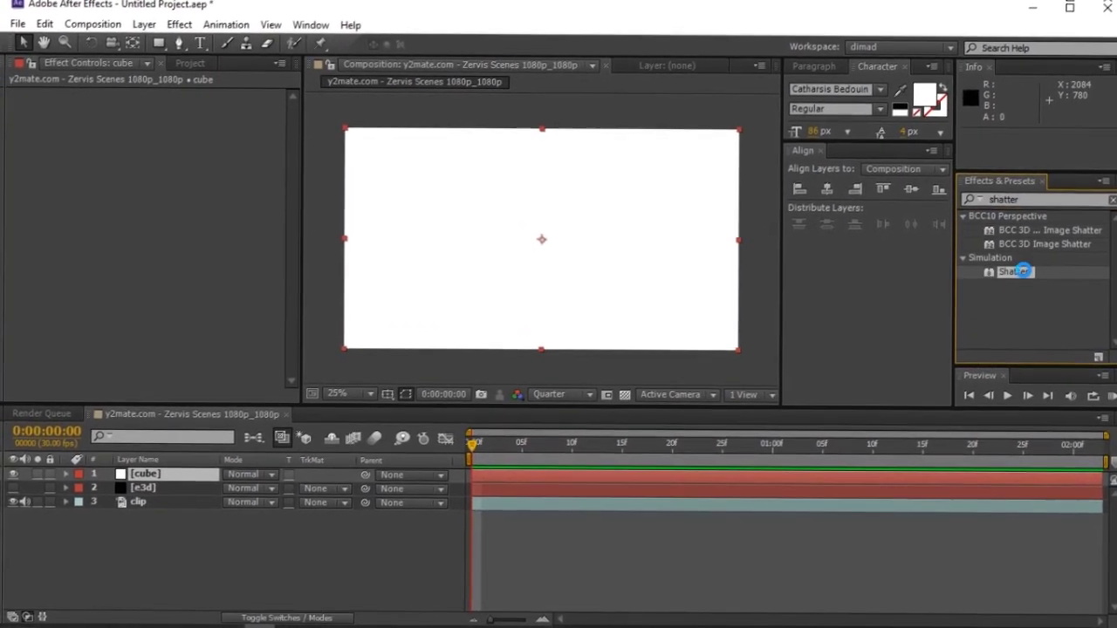
double_click(1021, 271)
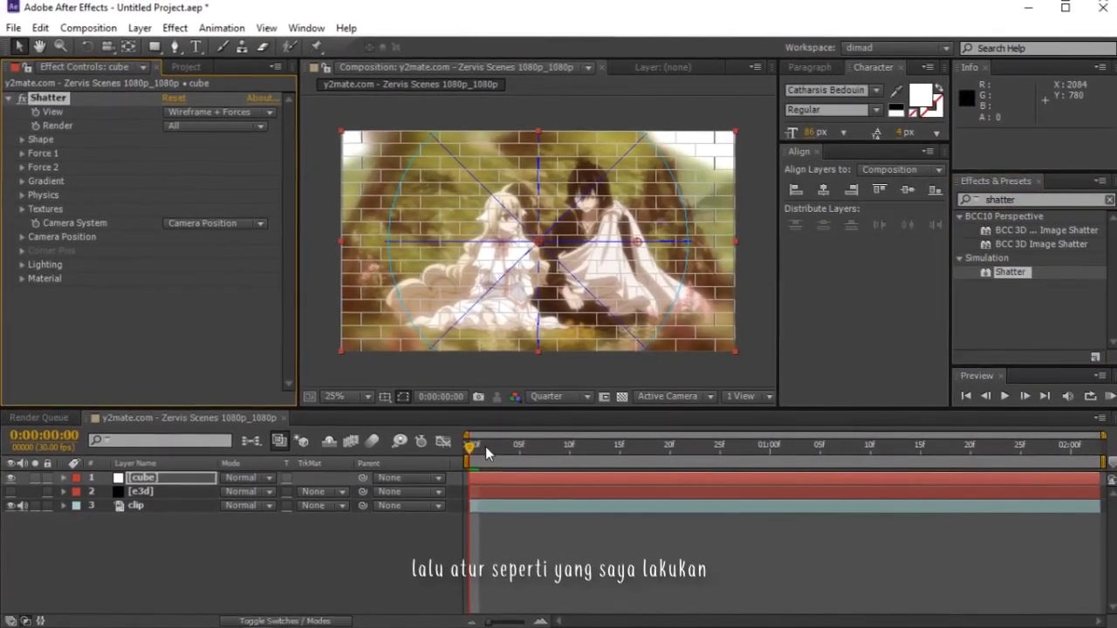
Step: Set the Shatter effect's View to Rendered and move the current time to 0:00:00:03
click(523, 453)
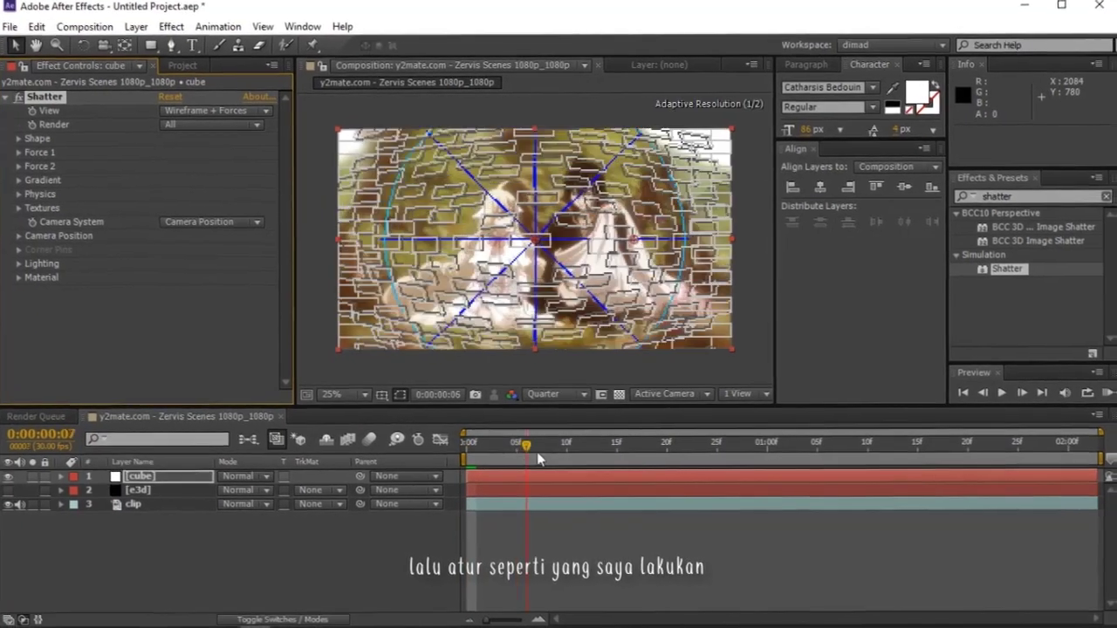
click(231, 110)
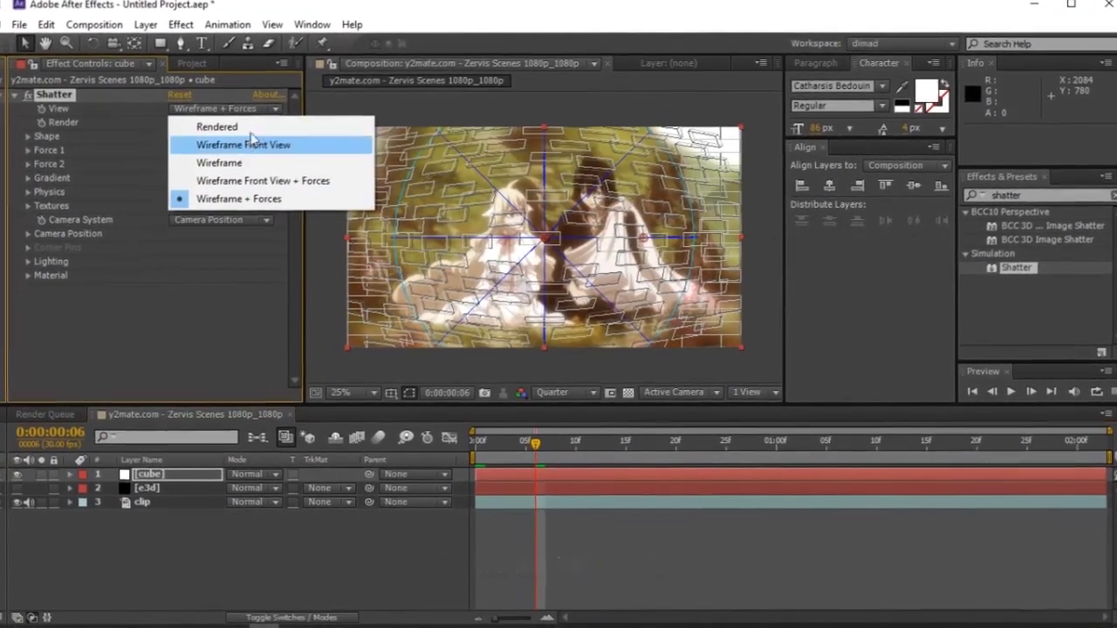
click(231, 127)
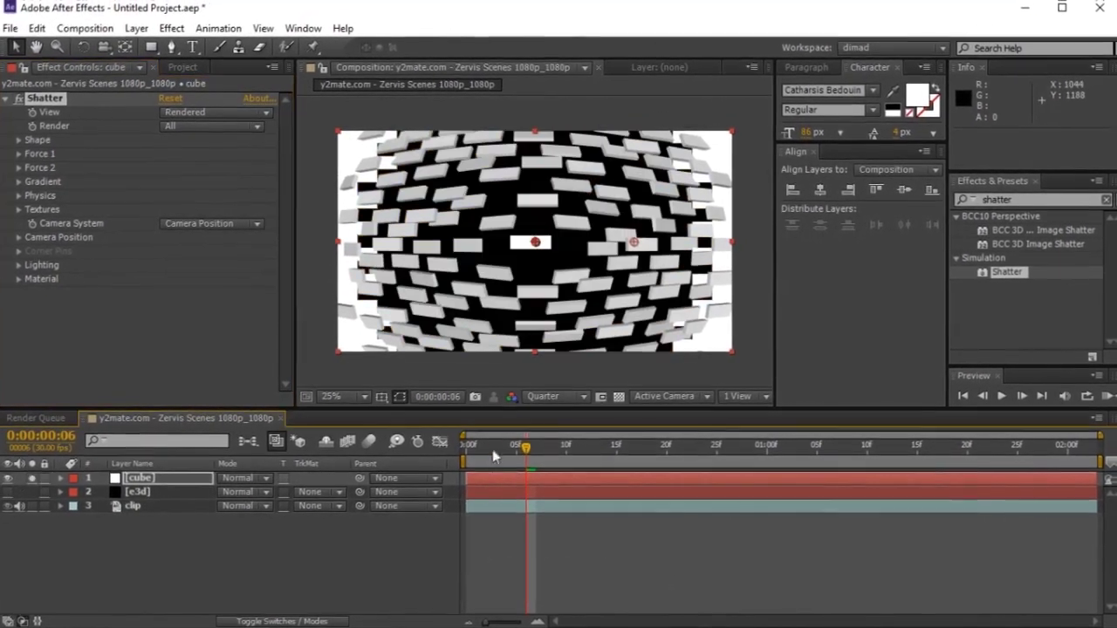
click(494, 449)
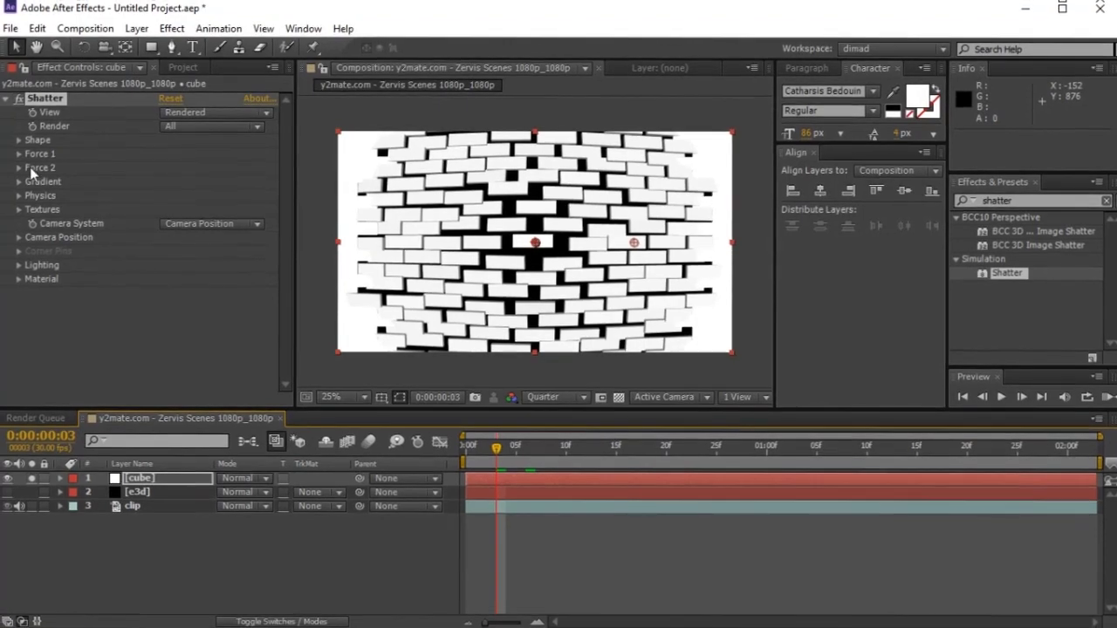
Step: Set the Shatter shape pattern to Squares with 31 repetitions
click(18, 140)
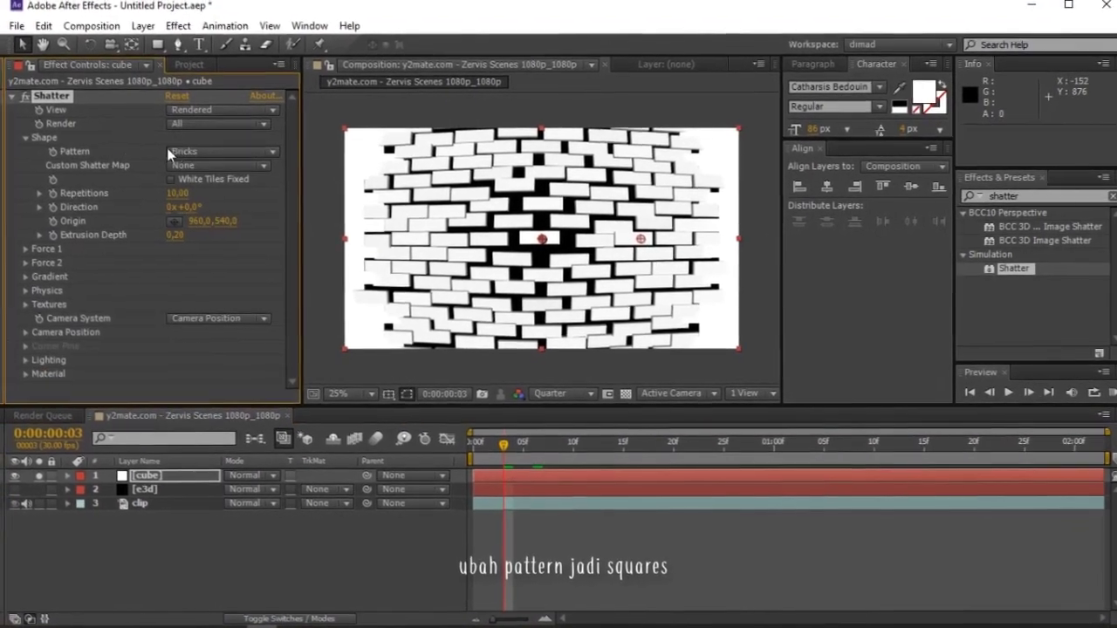
click(168, 152)
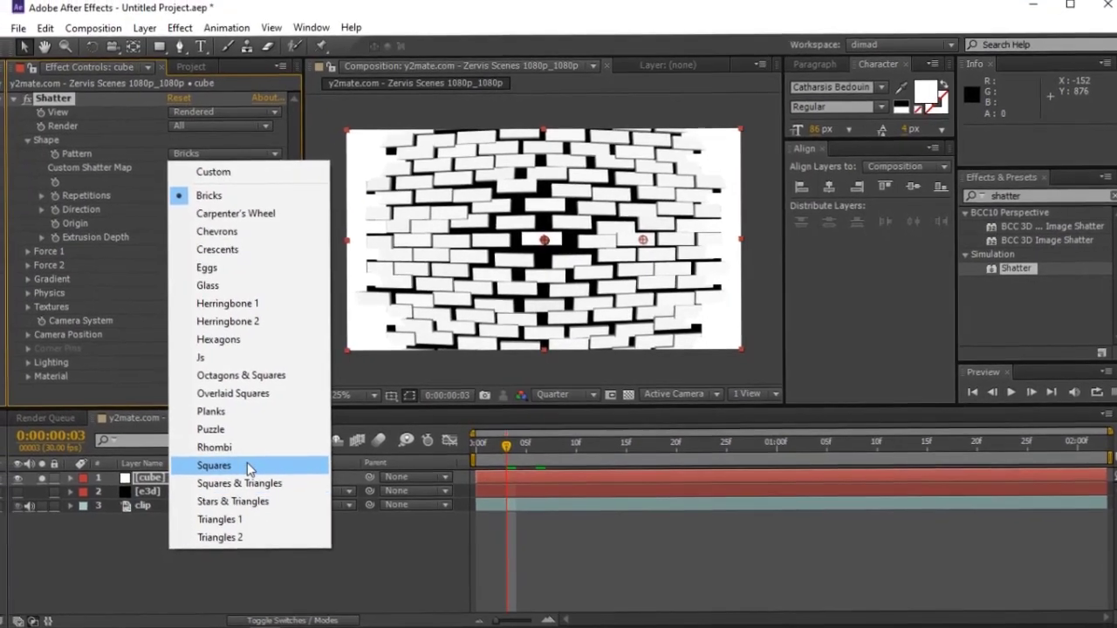
click(246, 469)
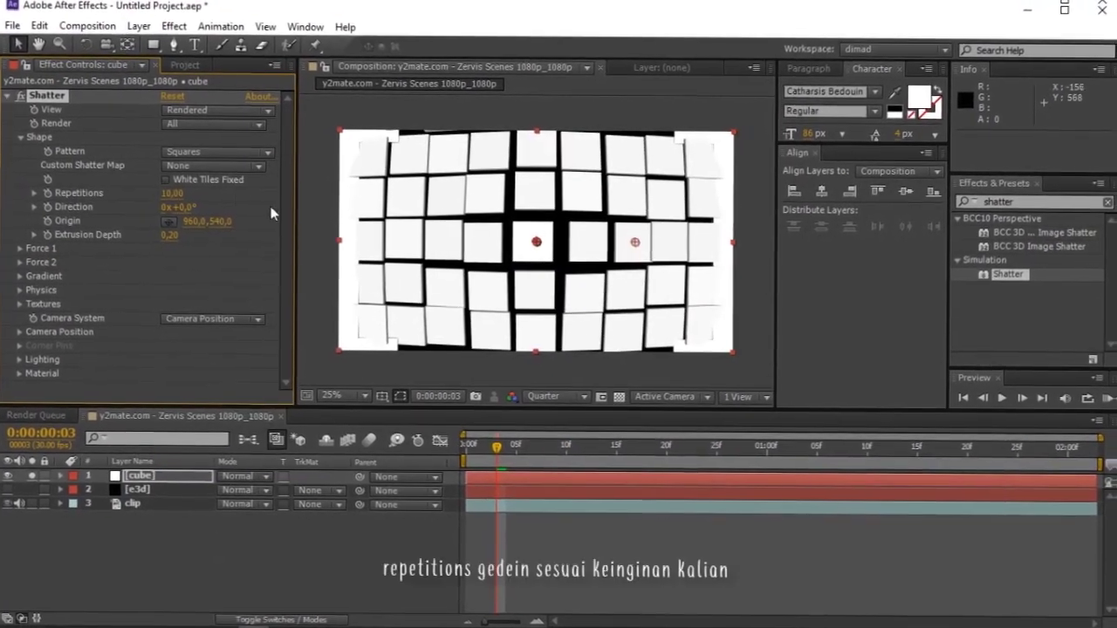
drag(173, 193, 356, 191)
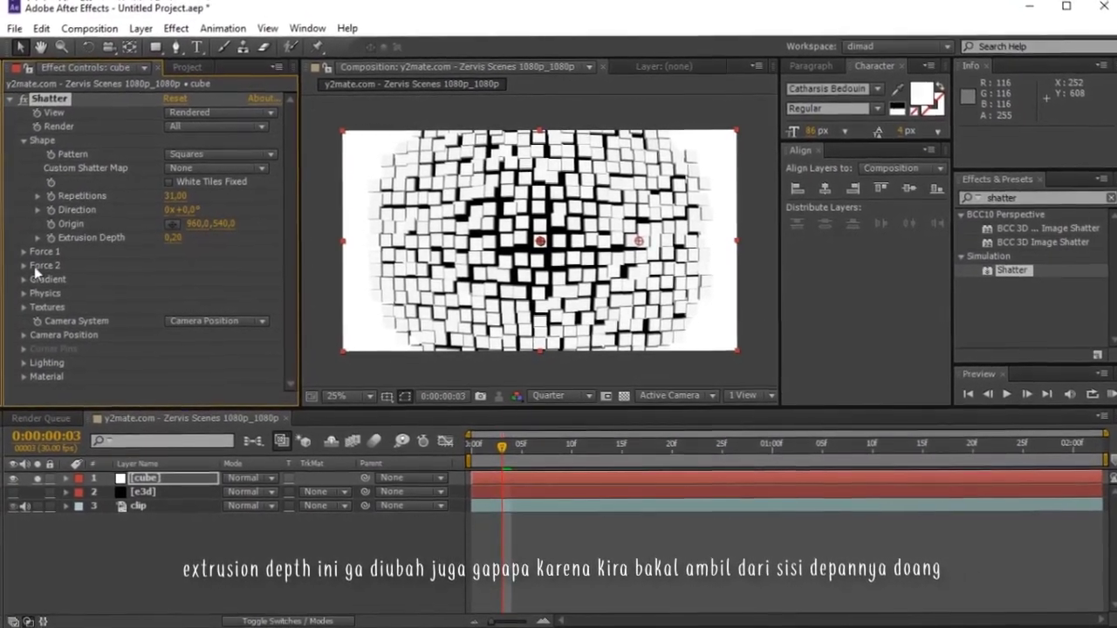
Step: Set the Shatter shape's Extrusion Depth to 0 and raise the Force 1 Radius to about 0.54
click(171, 238)
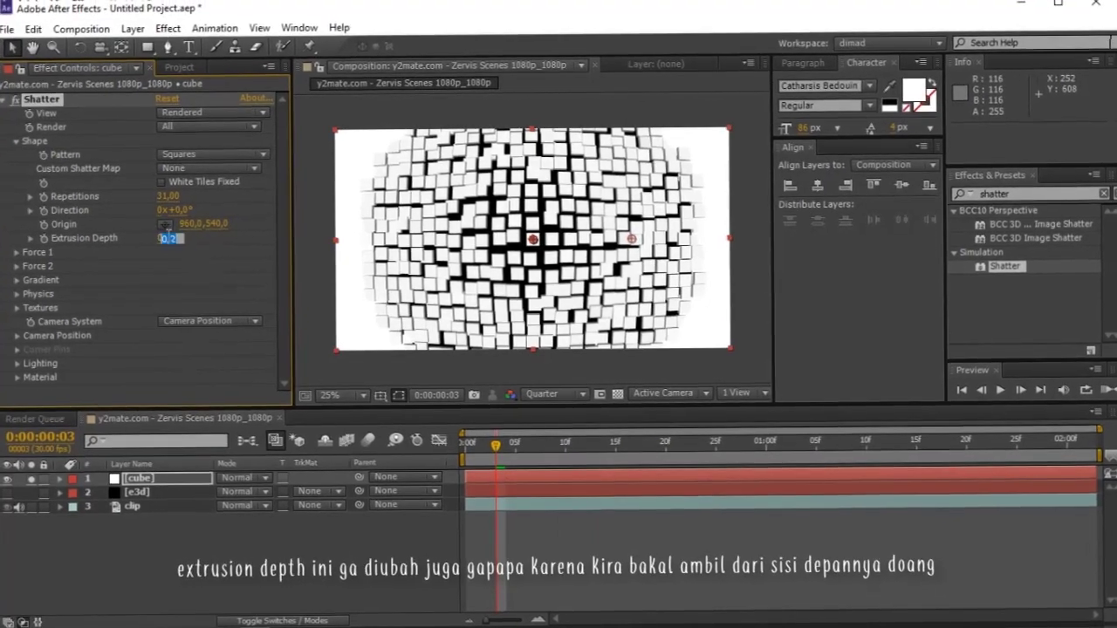
text(0)
key(Return)
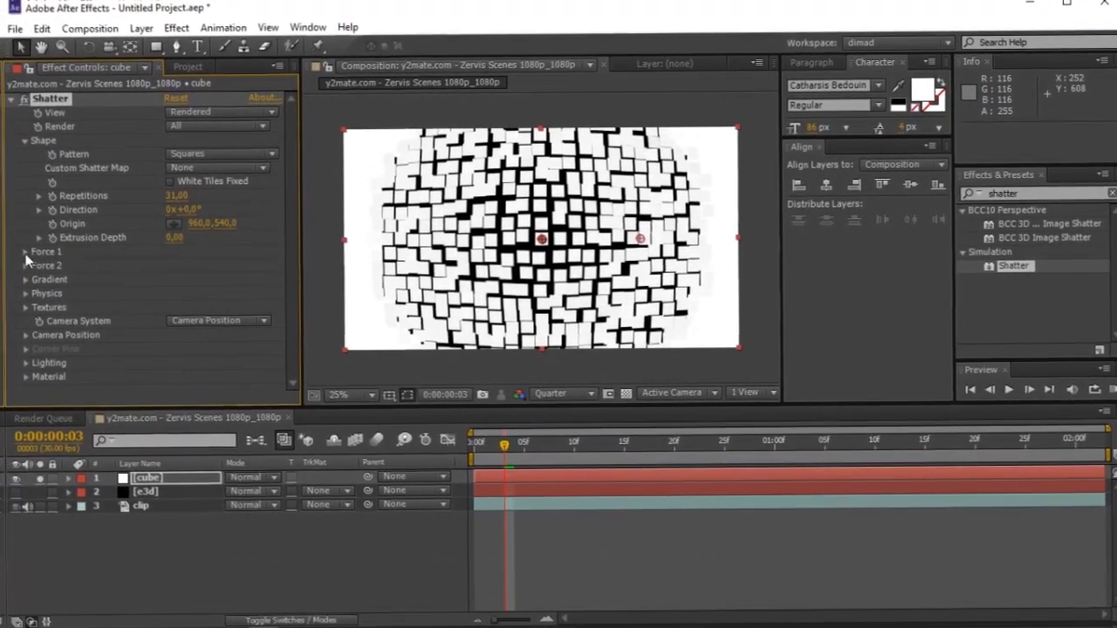
click(25, 252)
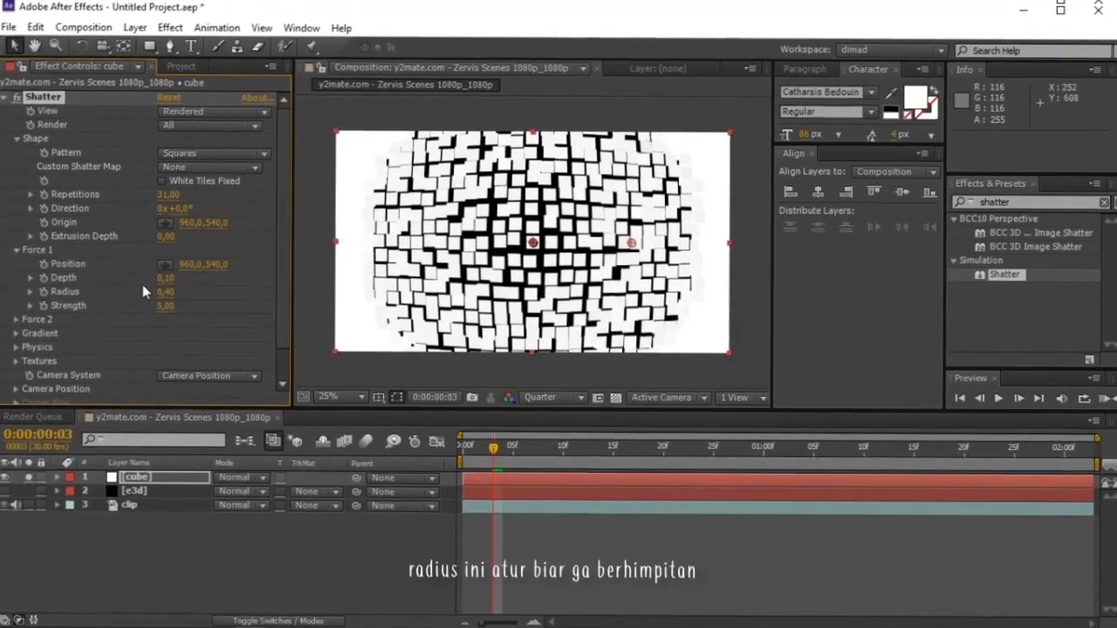
drag(172, 293, 191, 294)
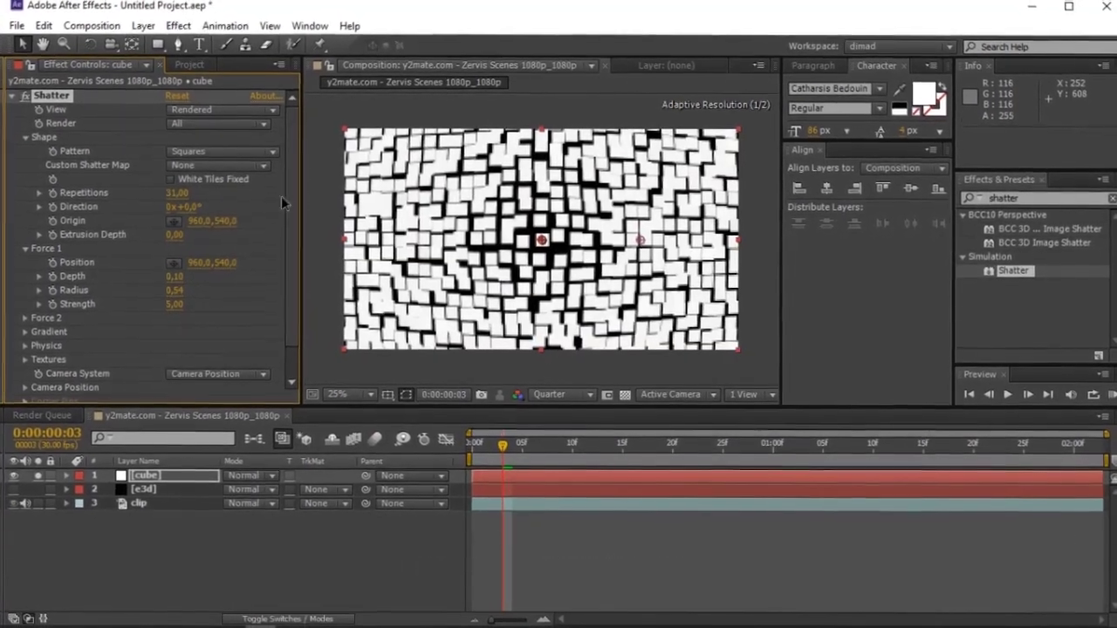
Step: Set both the Rotation Speed and the Randomness in the Shatter effect's Physics settings to 0
scroll(283, 220, down, 1)
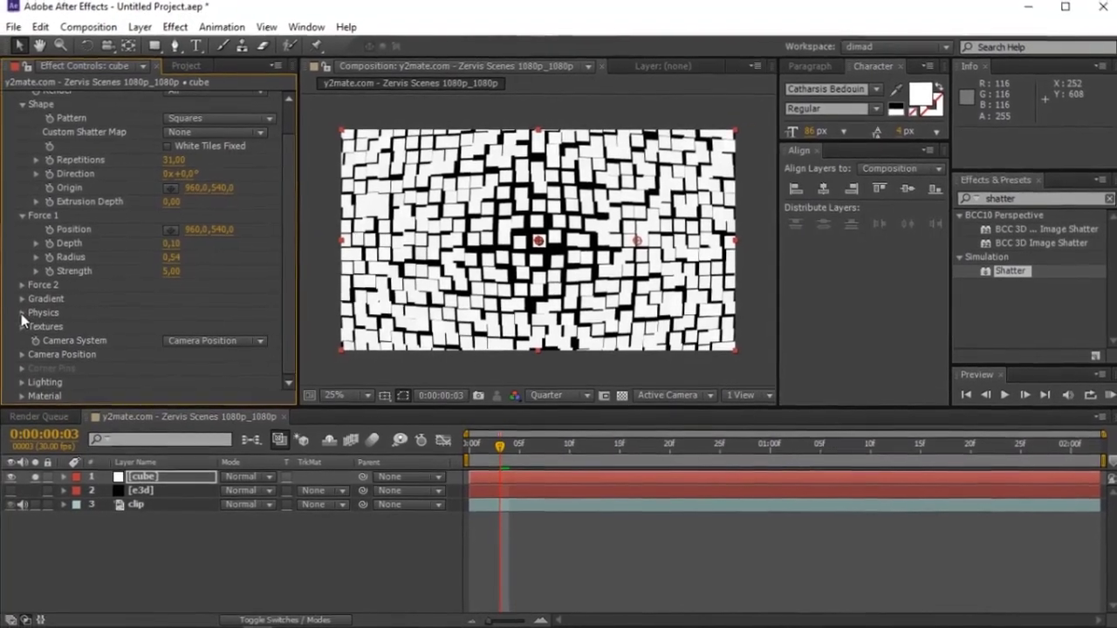
click(21, 314)
scroll(52, 296, down, 1)
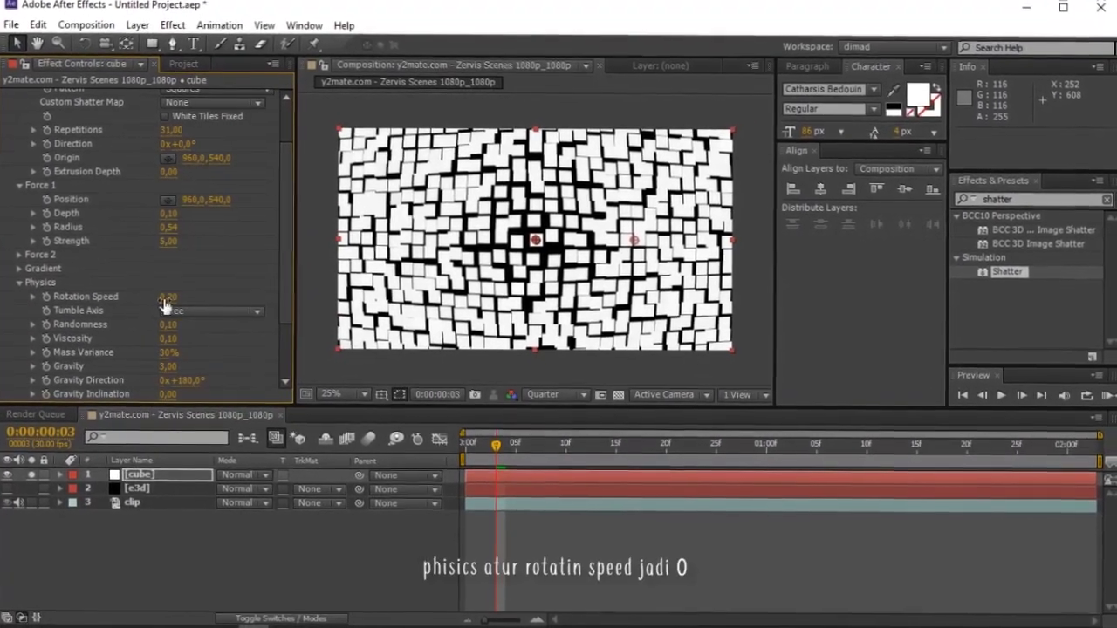
click(166, 299)
text(0)
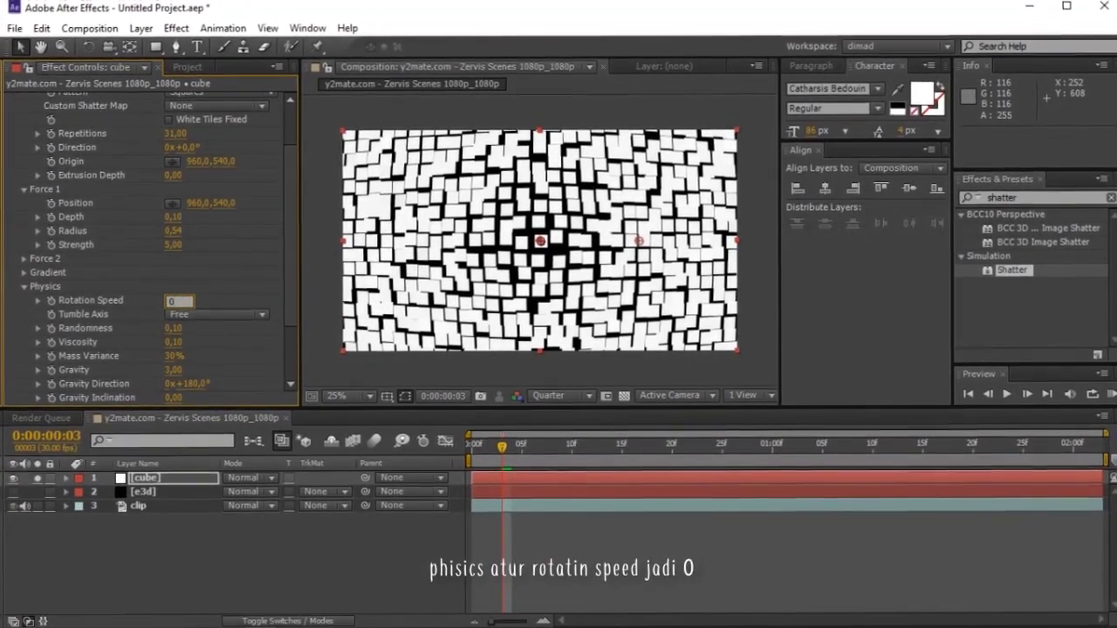
click(207, 267)
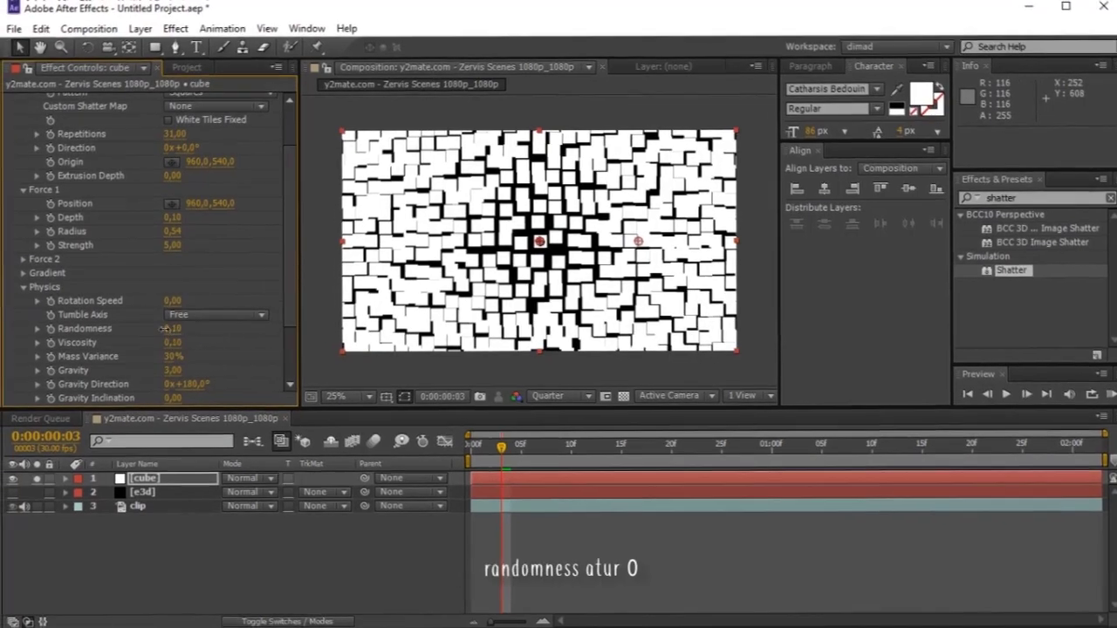
drag(166, 329, 147, 328)
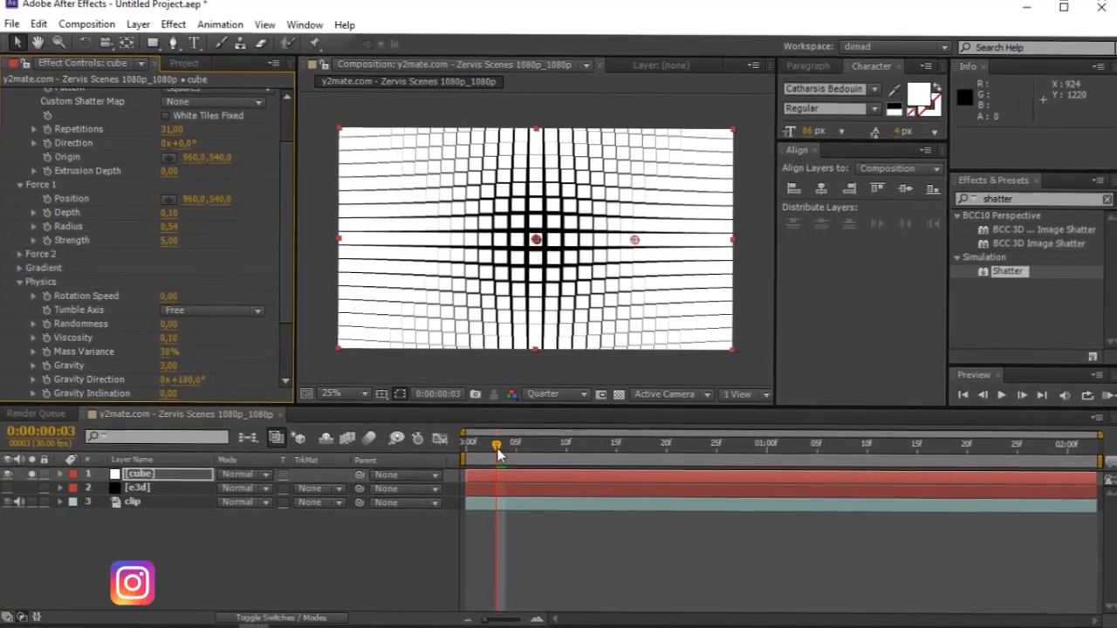
Step: At 0:00:00:02, adjust Shatter's Force 1 to Strength 8.30, Depth about -0.28 and Radius about 2.76
mouse_move(497, 449)
mouse_down()
mouse_move(511, 448)
mouse_move(483, 450)
mouse_move(493, 443)
mouse_up()
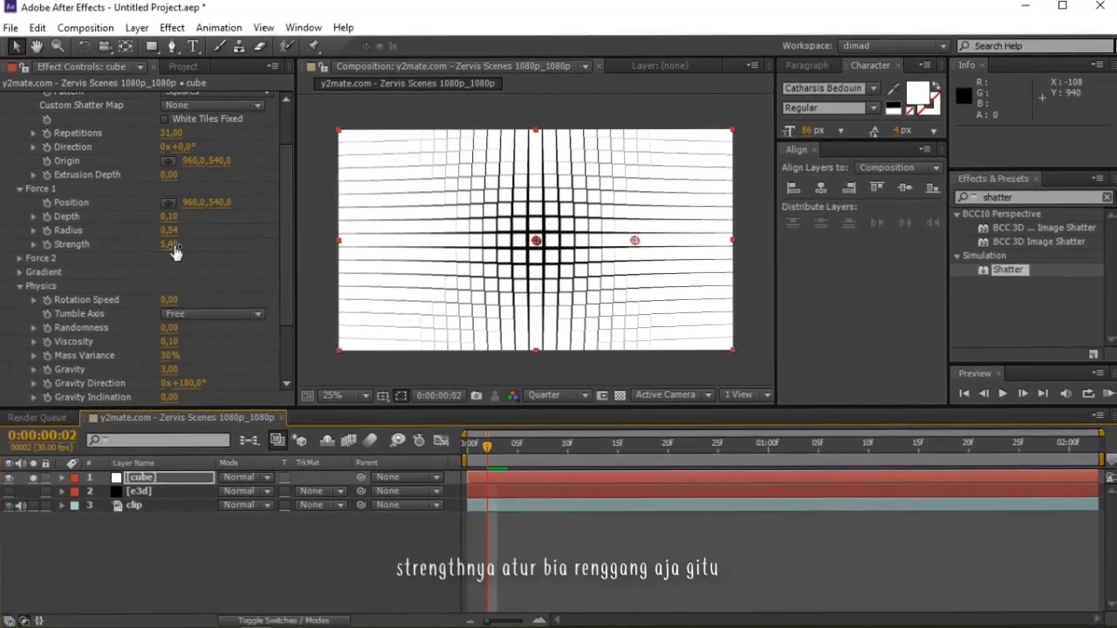
mouse_move(176, 247)
mouse_down()
mouse_move(250, 238)
mouse_move(205, 246)
mouse_move(174, 219)
mouse_move(141, 220)
mouse_up()
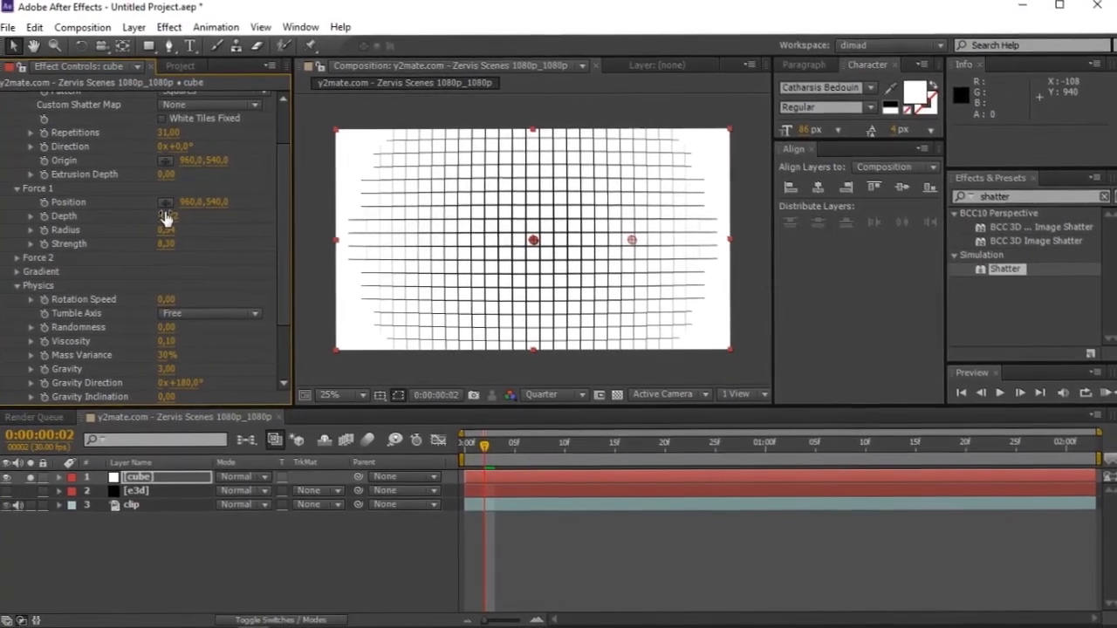
drag(173, 217, 353, 235)
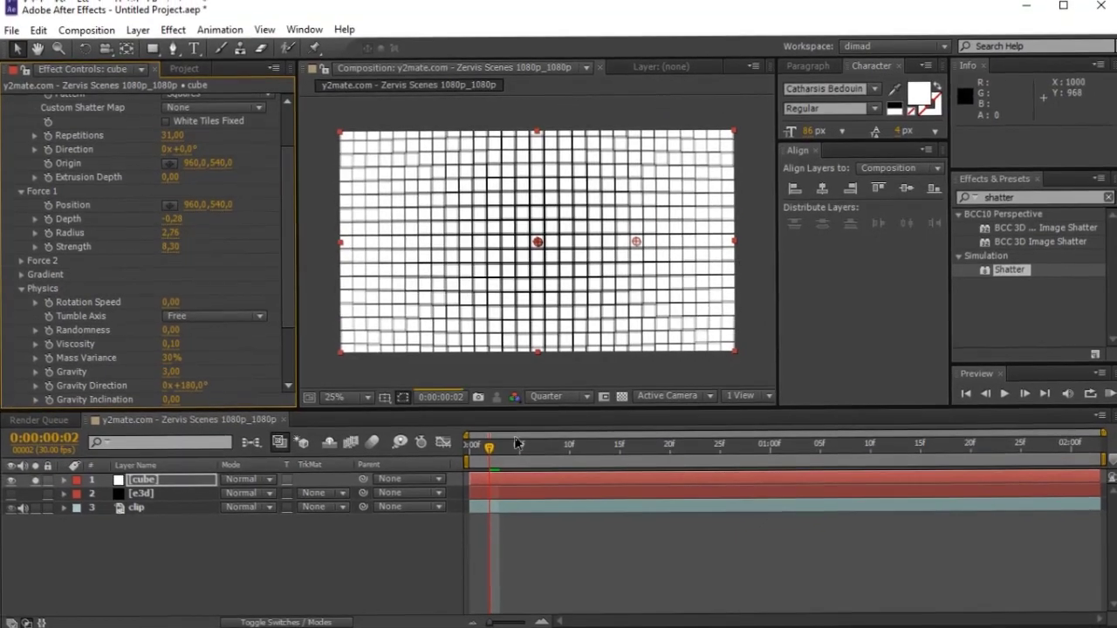
Step: Auto-trace the cube layer at 0:00:00:04, using the current frame's Alpha channel and applying the masks to a new layer
click(501, 446)
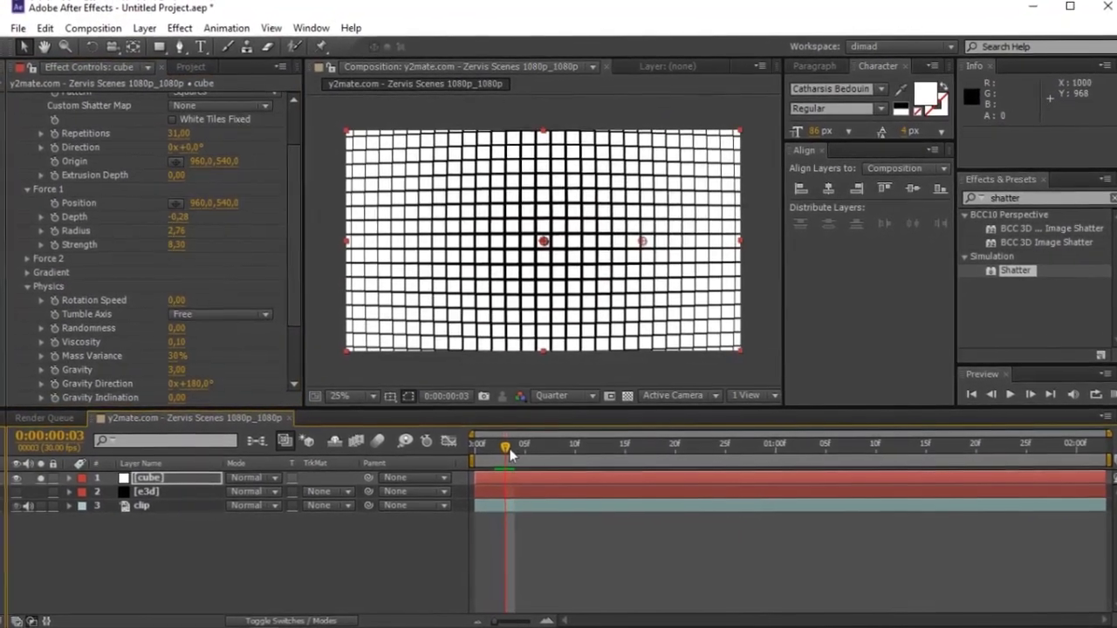
drag(501, 449, 509, 452)
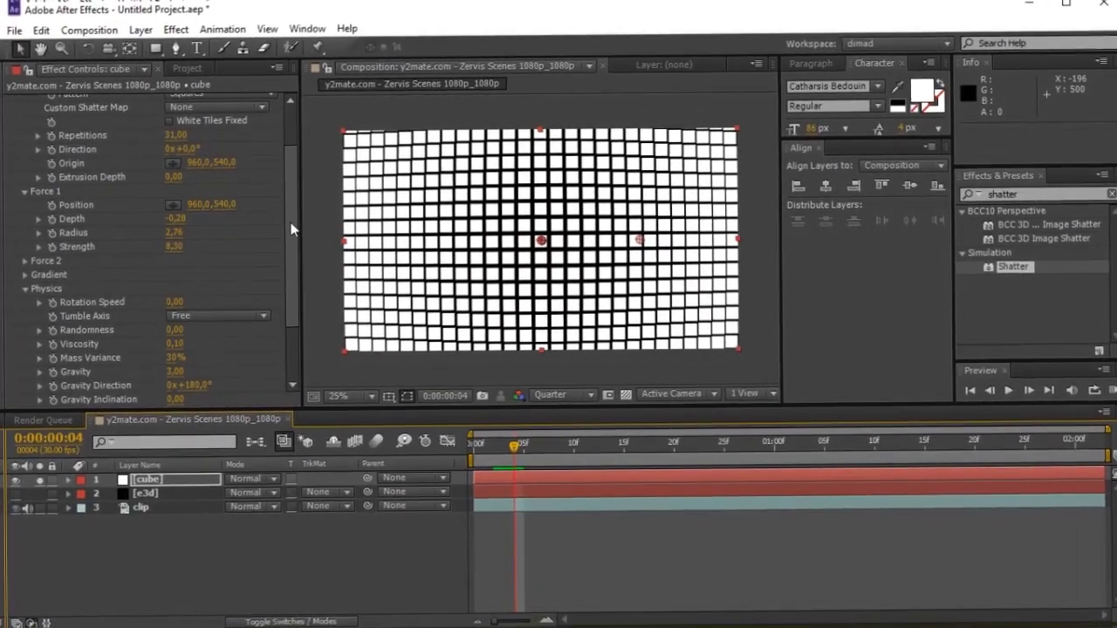
drag(289, 226, 286, 274)
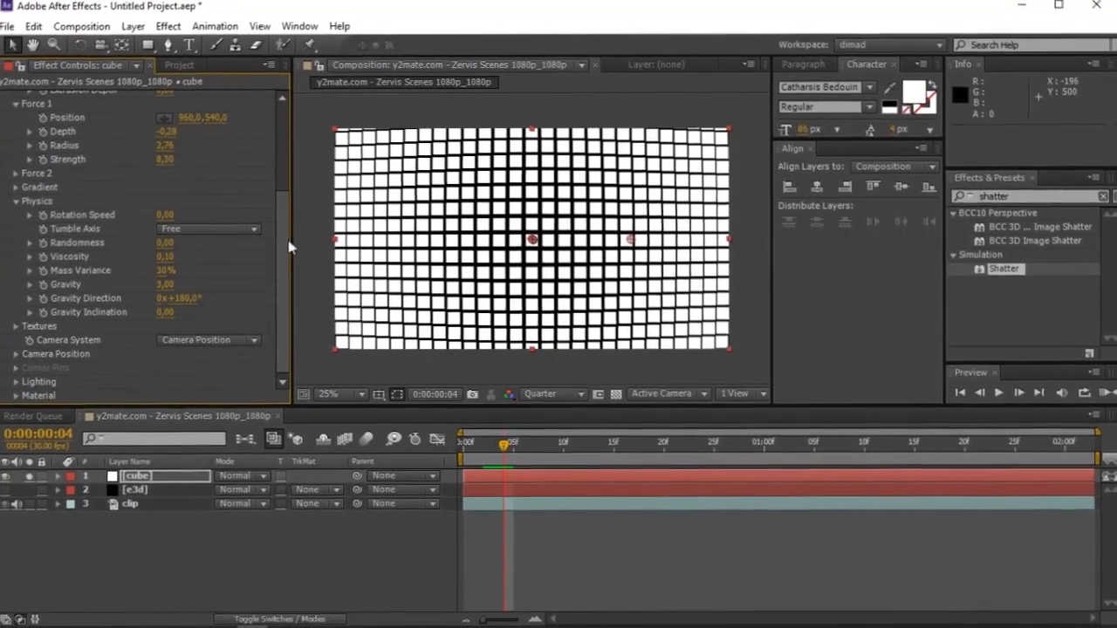
click(287, 114)
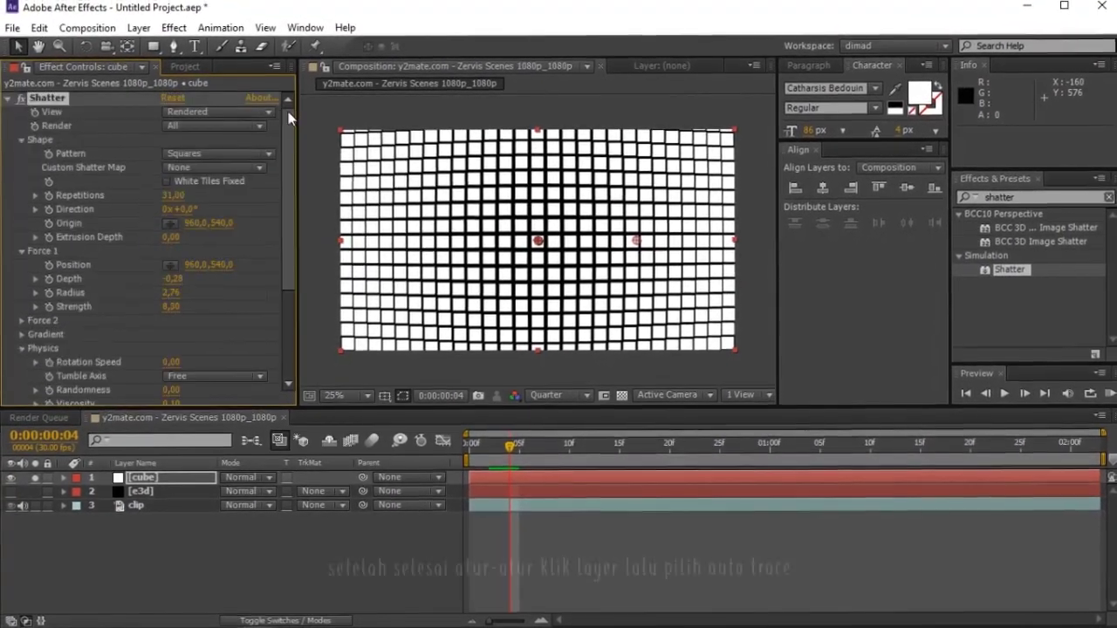
click(147, 31)
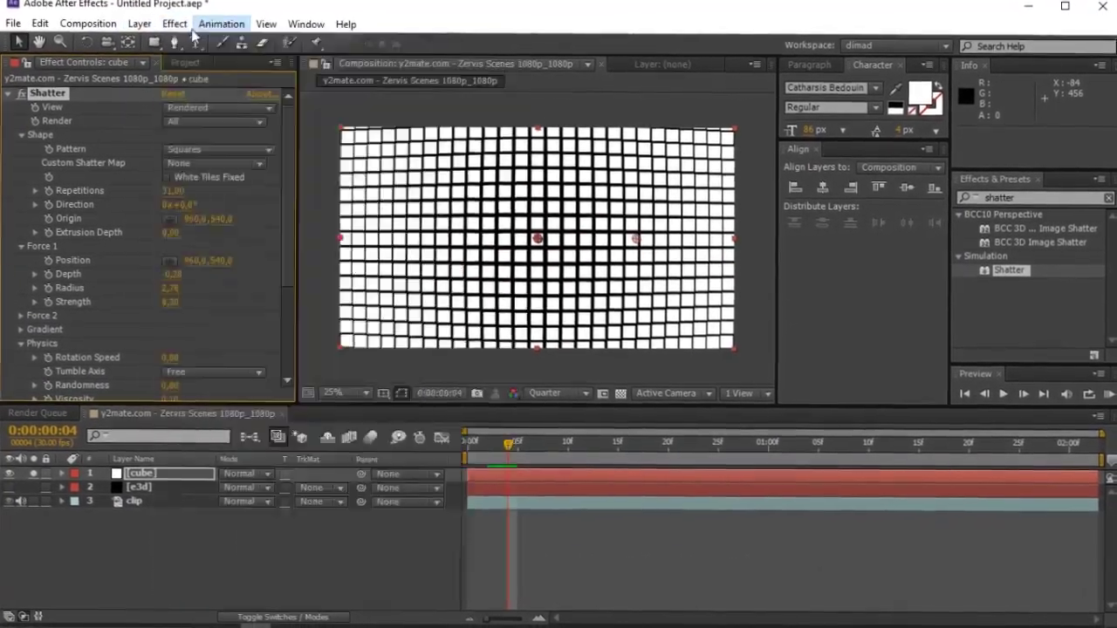
click(140, 23)
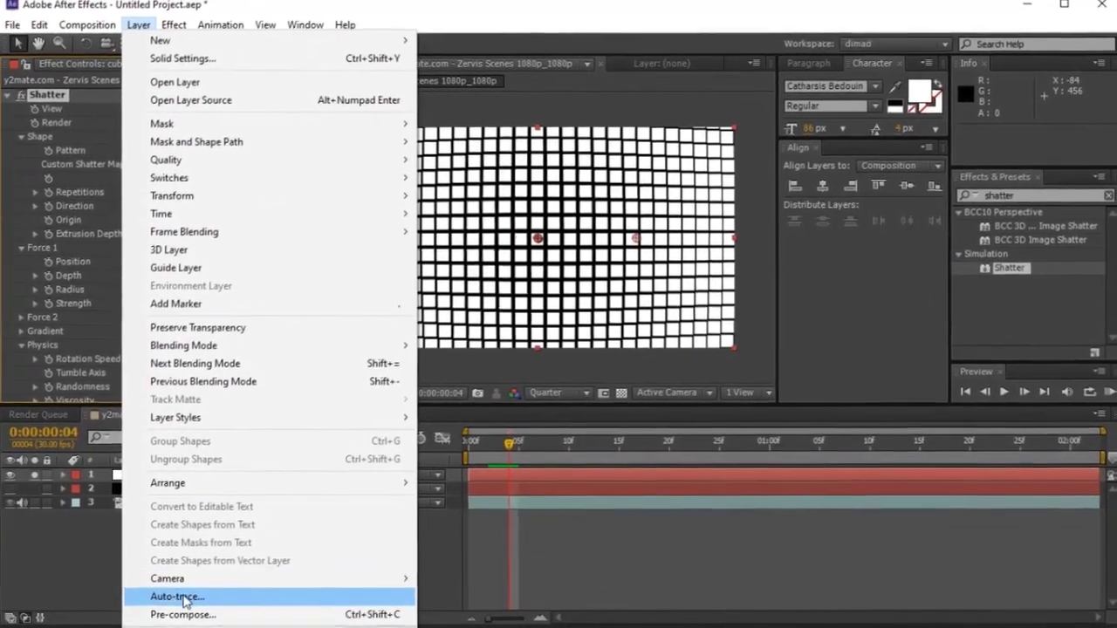
click(177, 598)
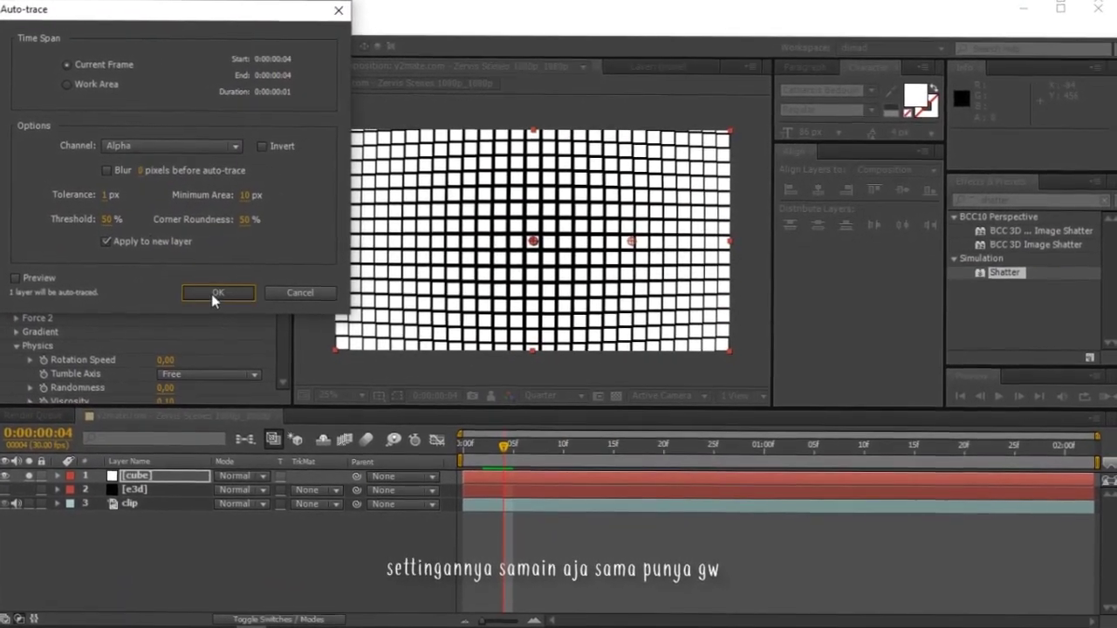
click(211, 294)
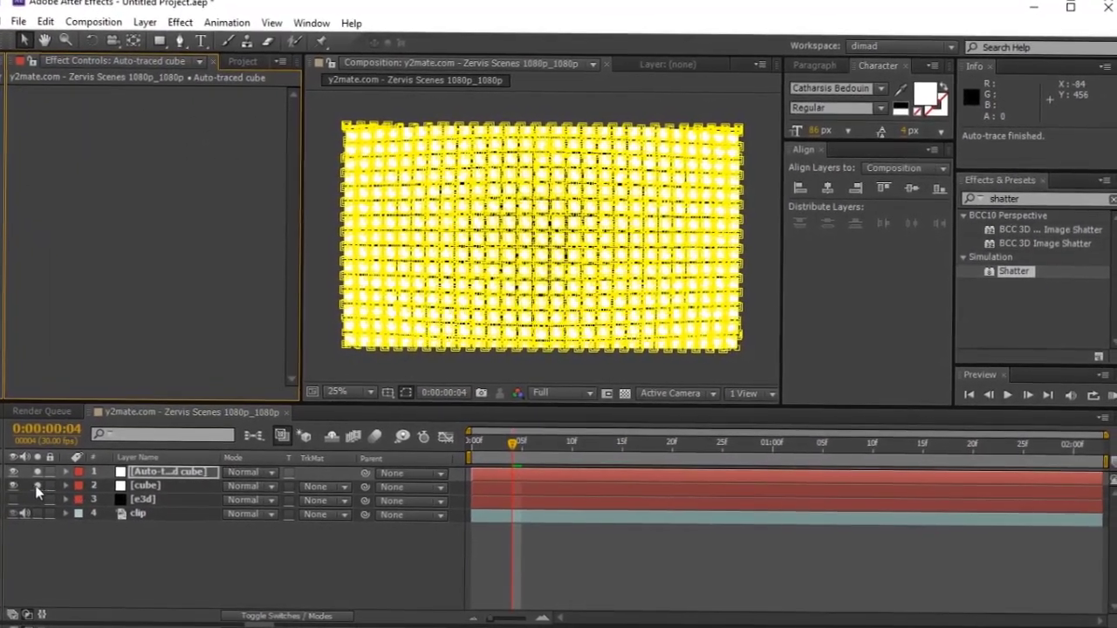
Step: Turn off solo for the original cube layer with the Shatter effect and delete that layer
click(36, 489)
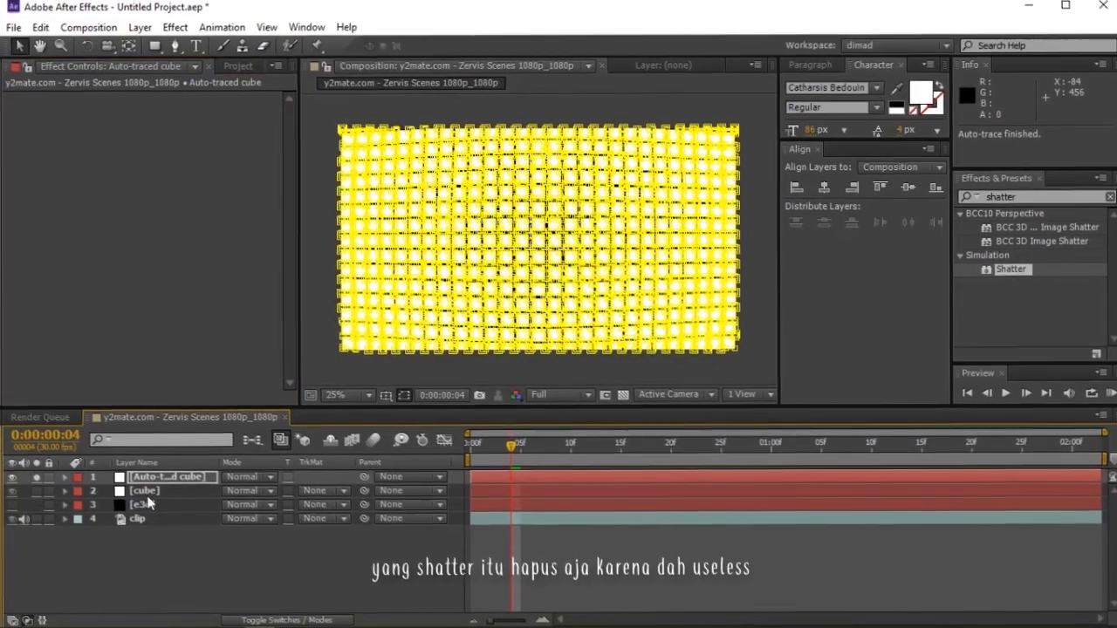
click(145, 492)
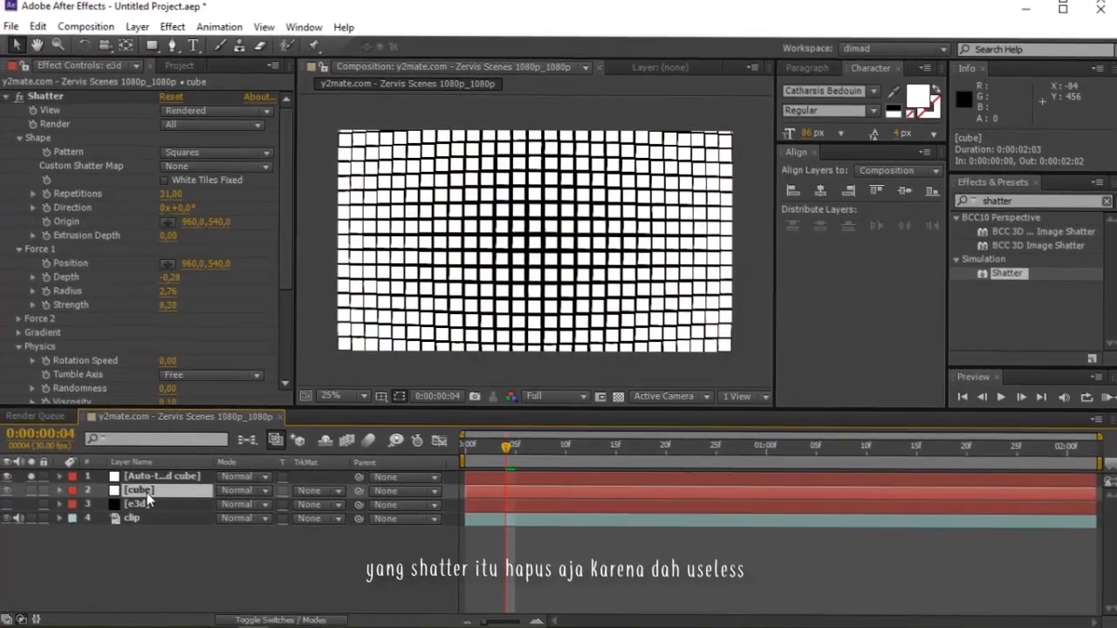
key(Delete)
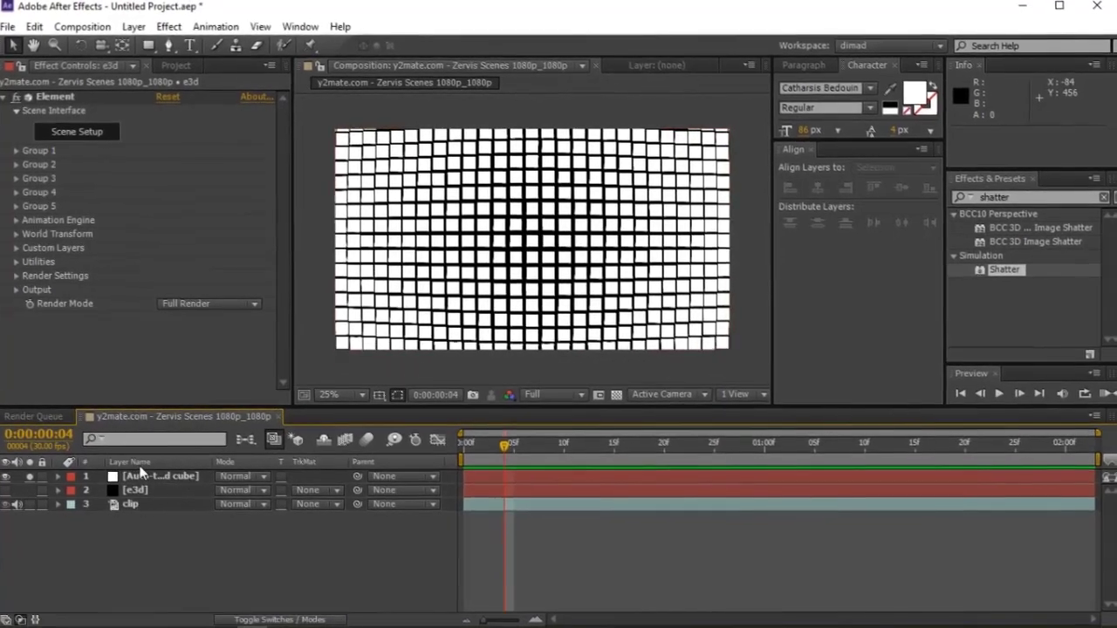
Step: Return the current time to 0:00:00:00 and set the composition preview resolution to Quarter
drag(495, 444, 428, 485)
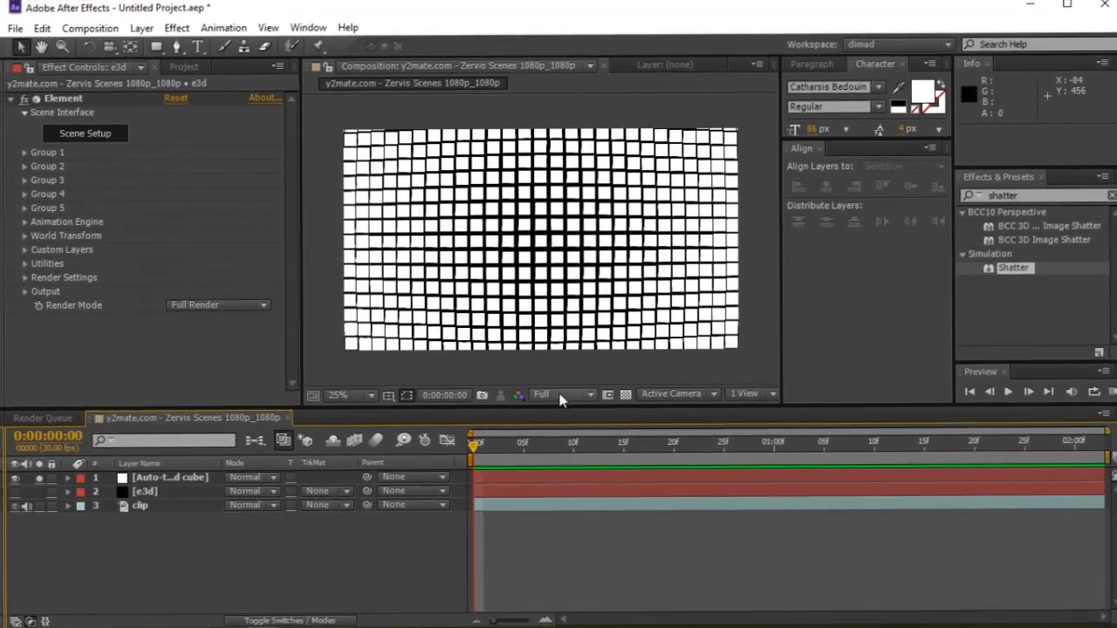
click(555, 397)
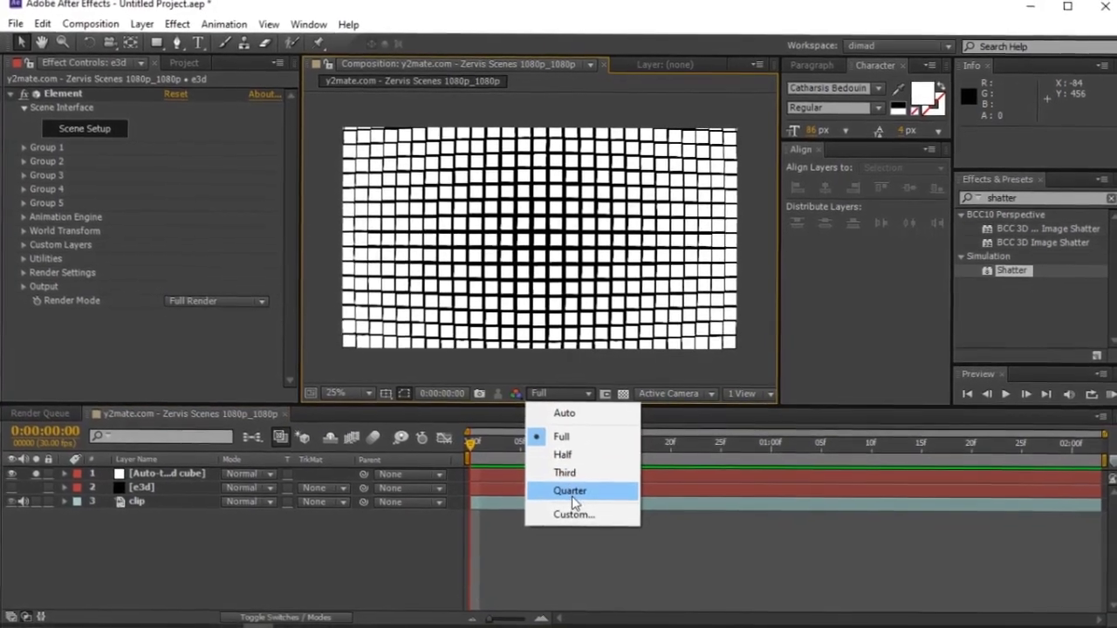
click(573, 493)
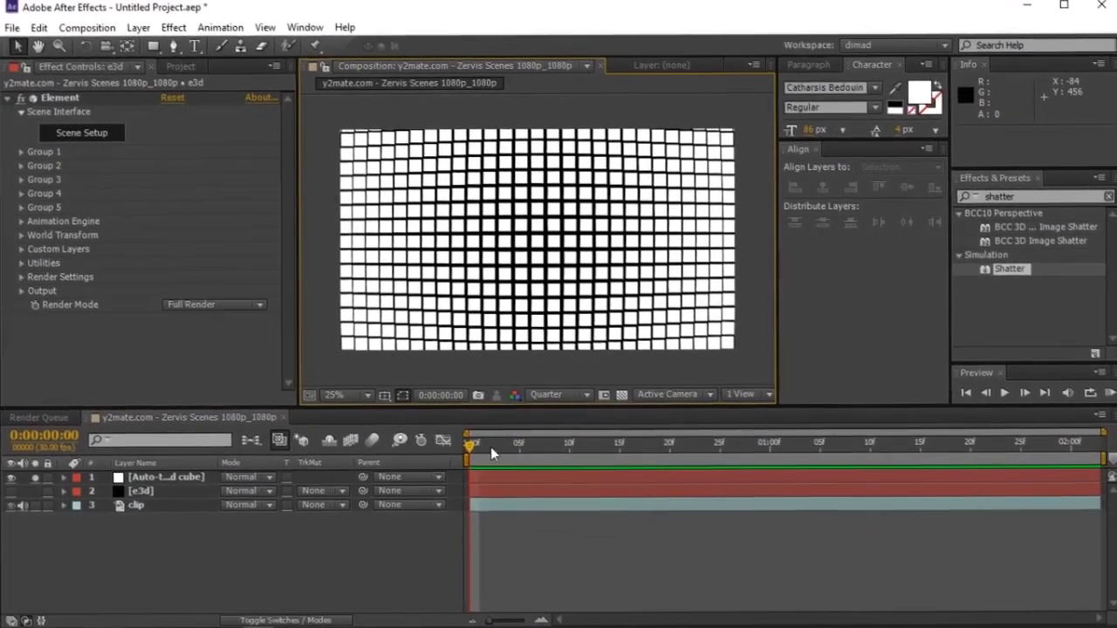
drag(490, 449, 374, 460)
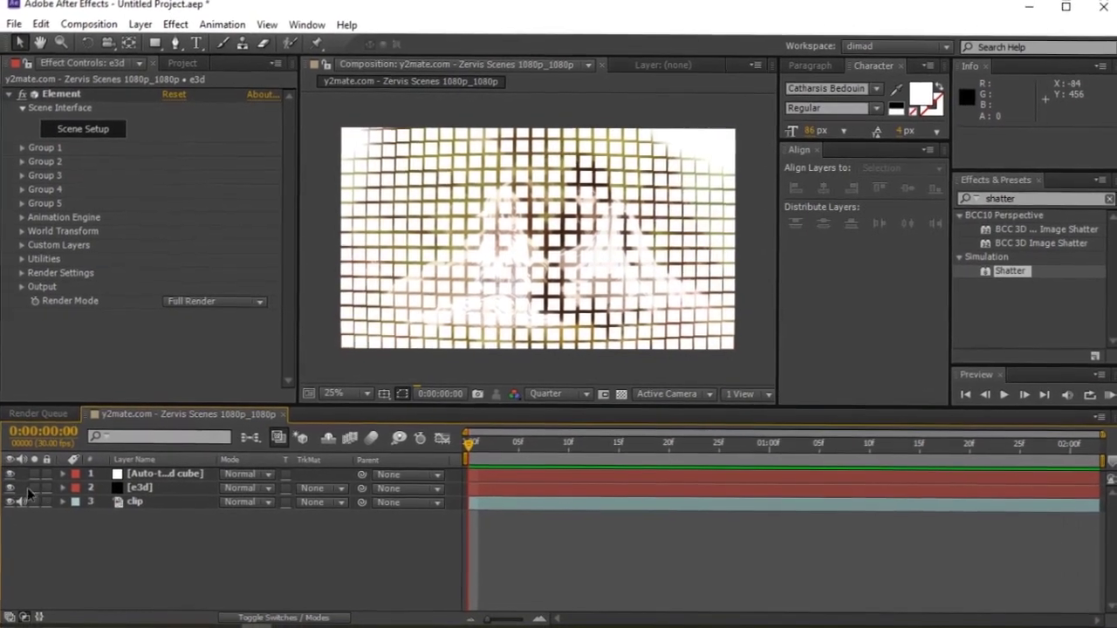
Step: Solo the e3d layer and assign the Auto-traced cube layer to Path Layer 1 of Element's Custom Text and Masks
click(34, 493)
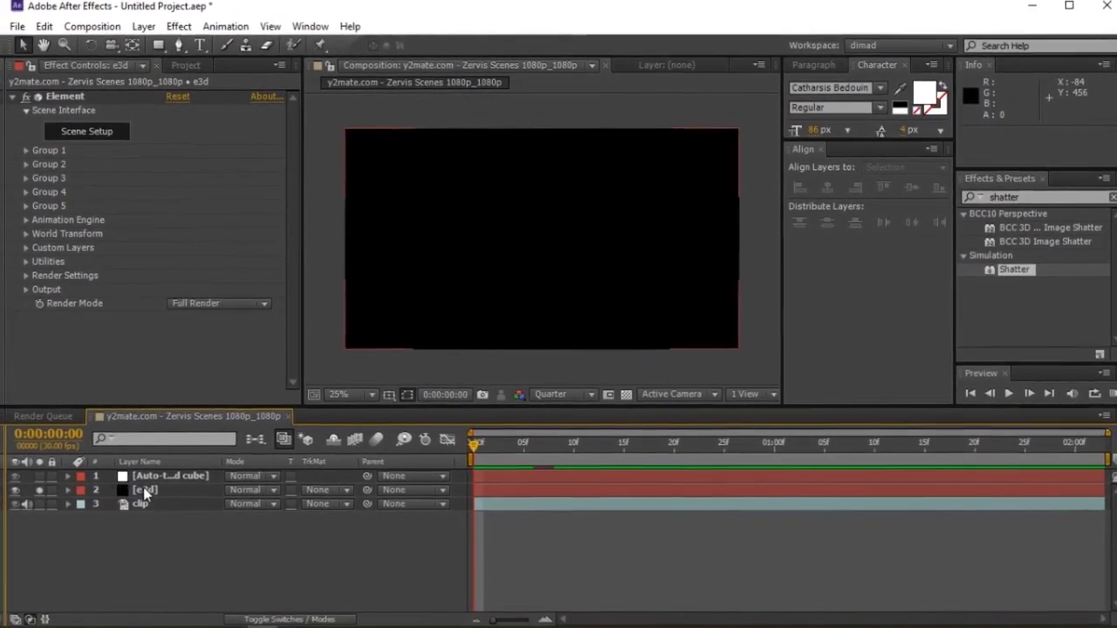
click(140, 491)
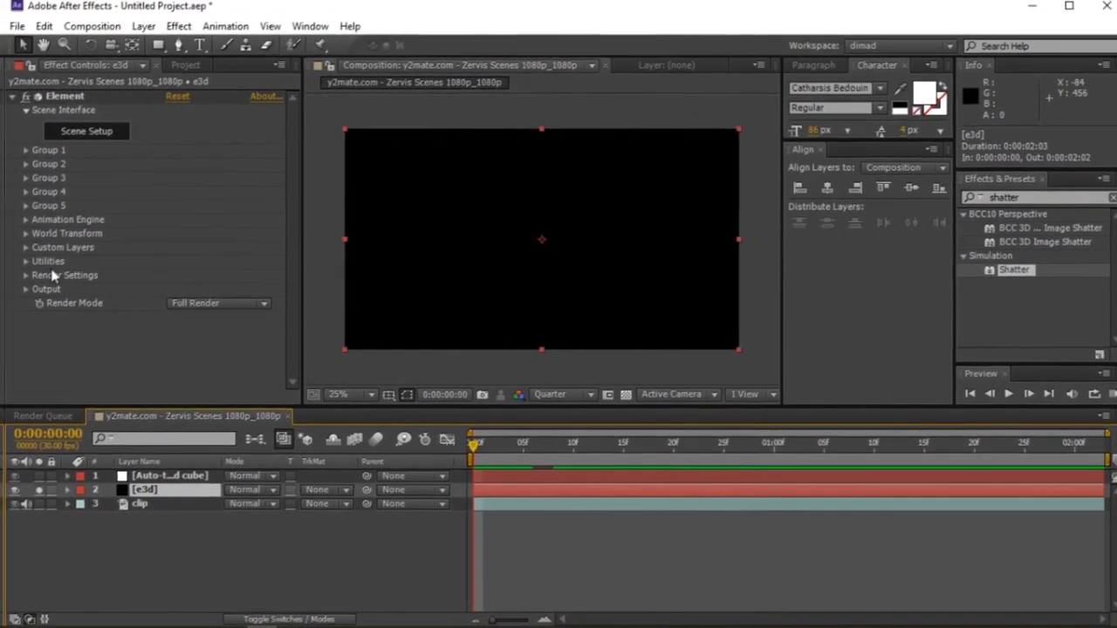
click(22, 252)
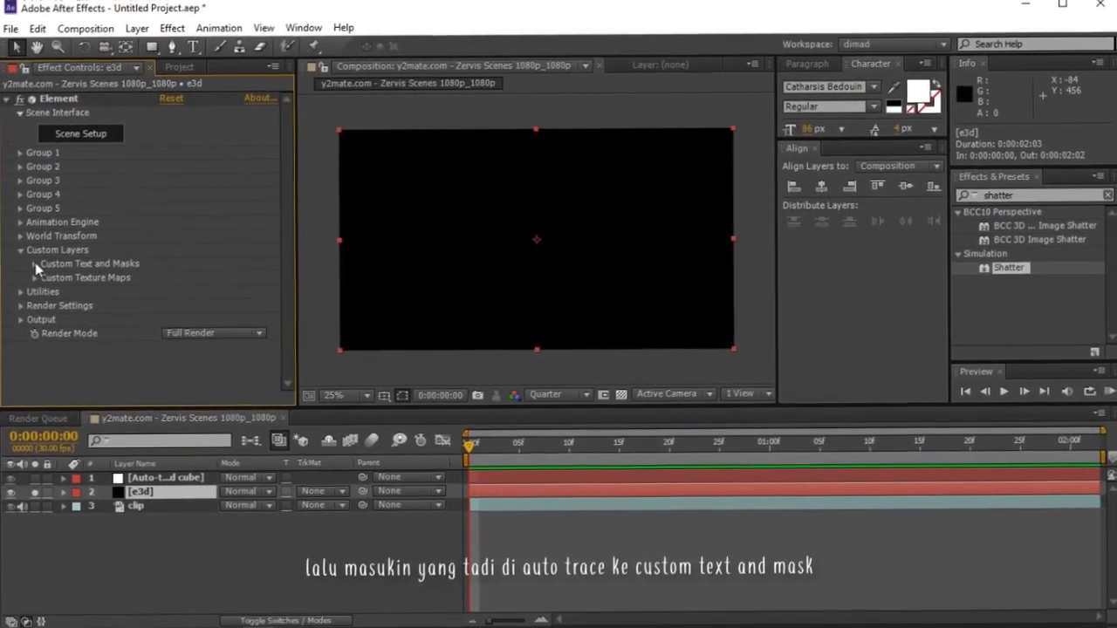
click(36, 261)
scroll(149, 241, down, 3)
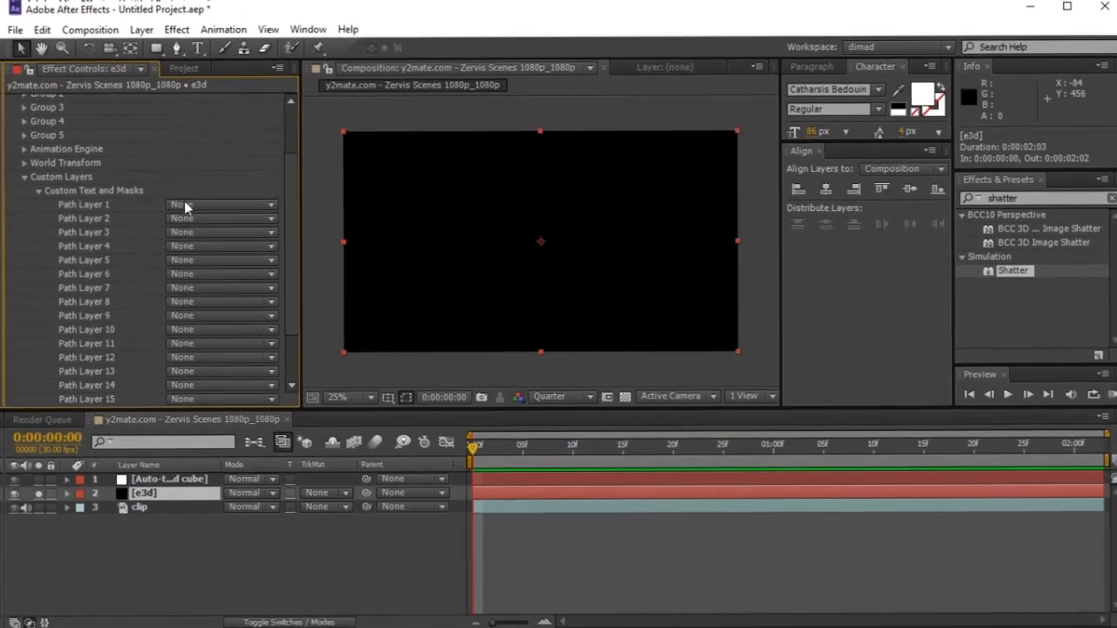
click(185, 201)
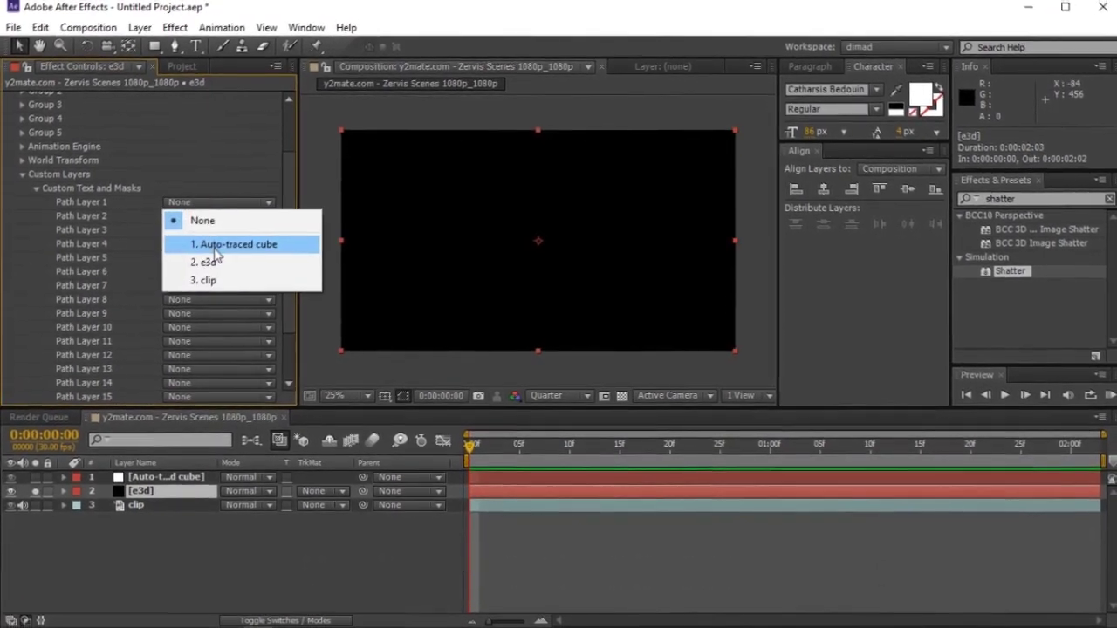
click(245, 245)
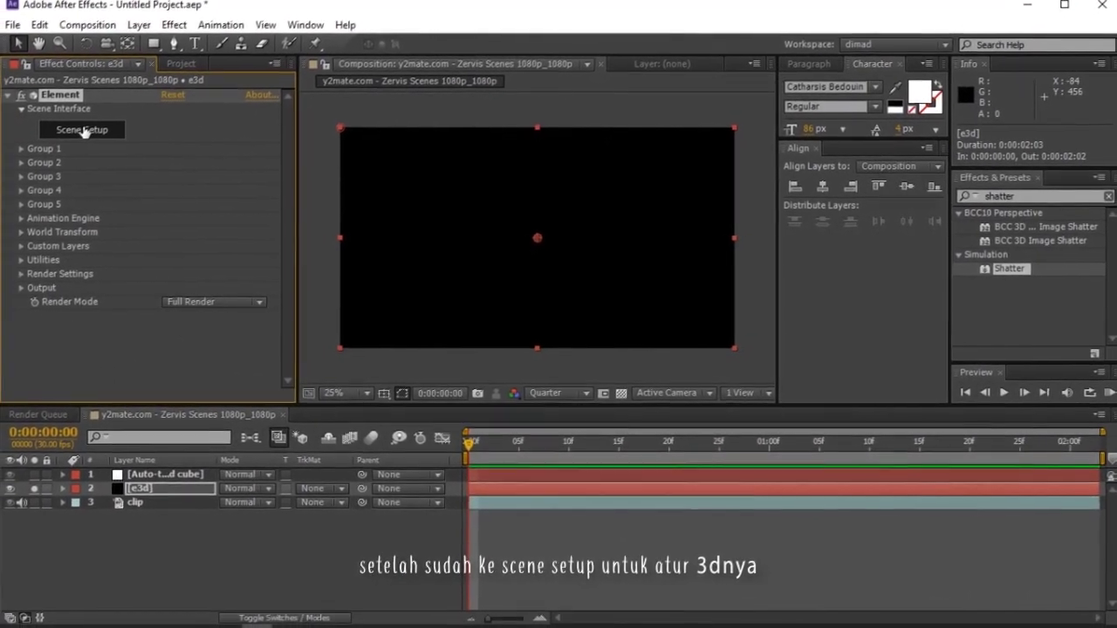
Step: Open Element's Scene Setup and extrude the auto-traced Custom Path 1 into a 3D model
click(84, 134)
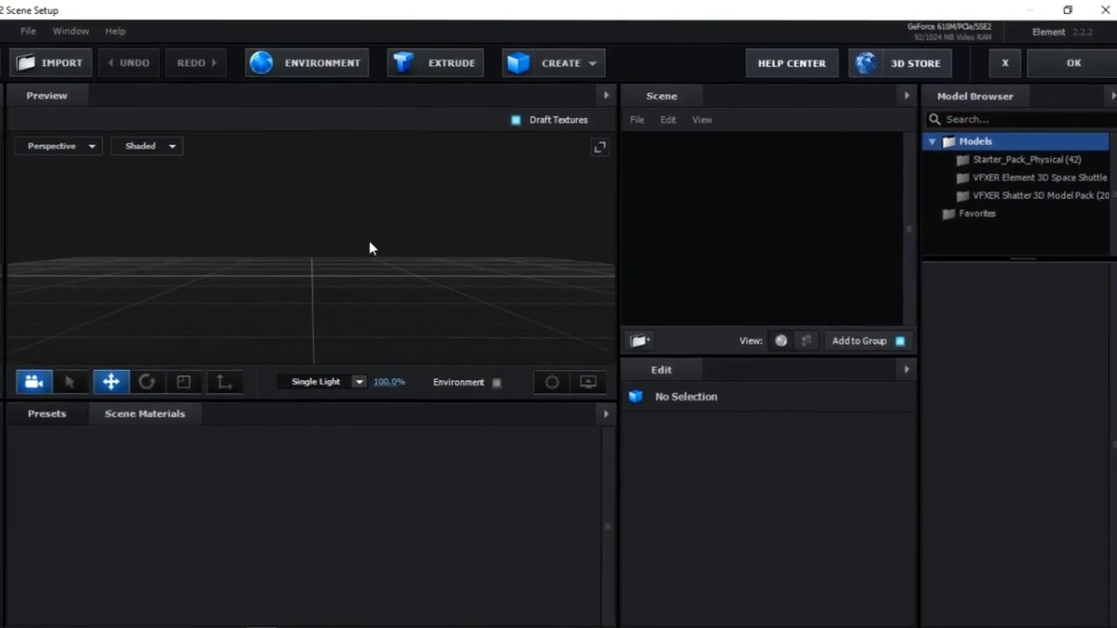
mouse_move(360, 233)
mouse_down()
mouse_move(437, 239)
mouse_move(356, 234)
mouse_up()
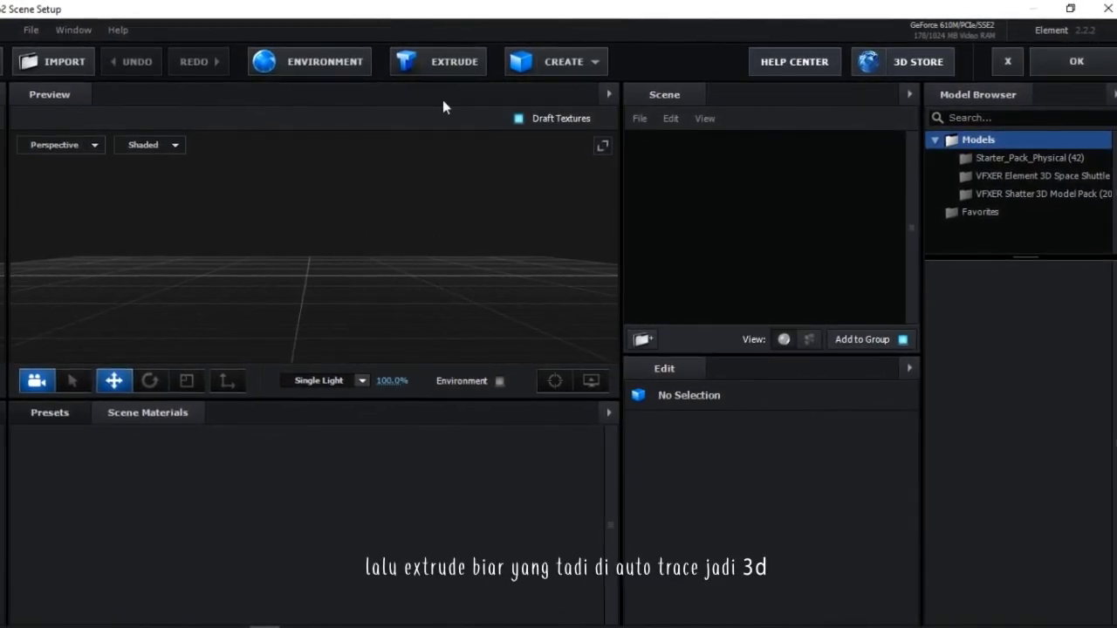
click(443, 63)
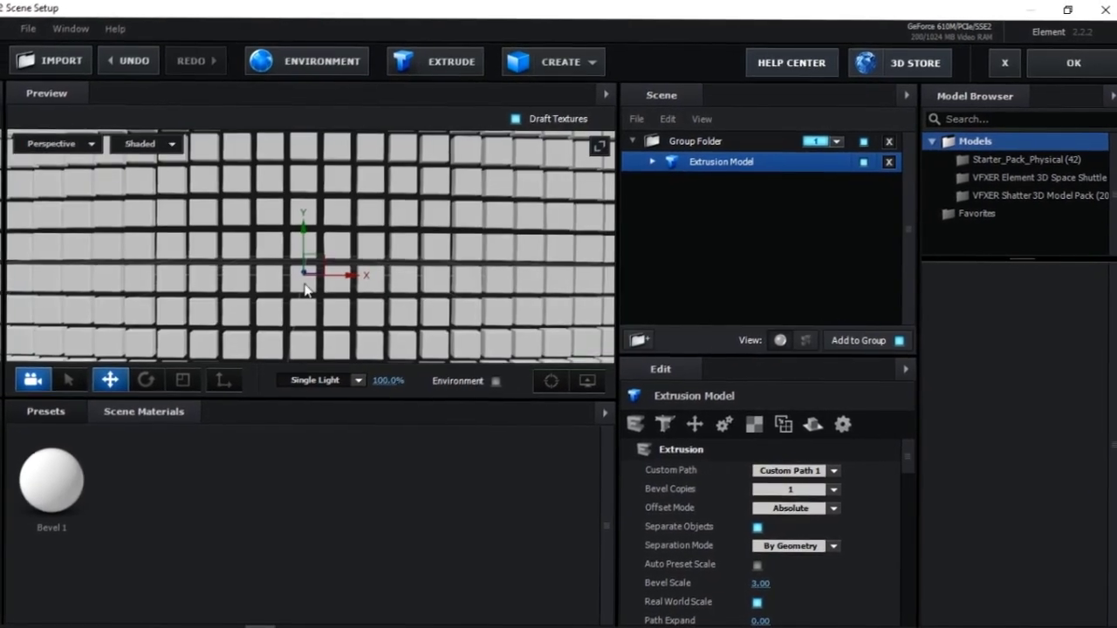
scroll(406, 312, down, 3)
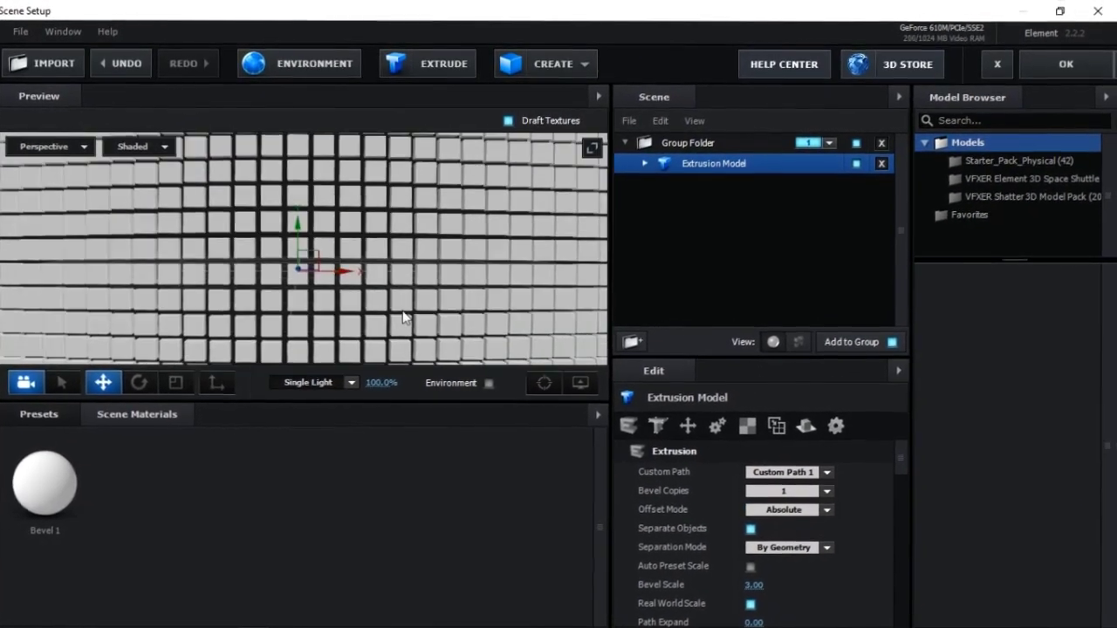
scroll(406, 316, down, 4)
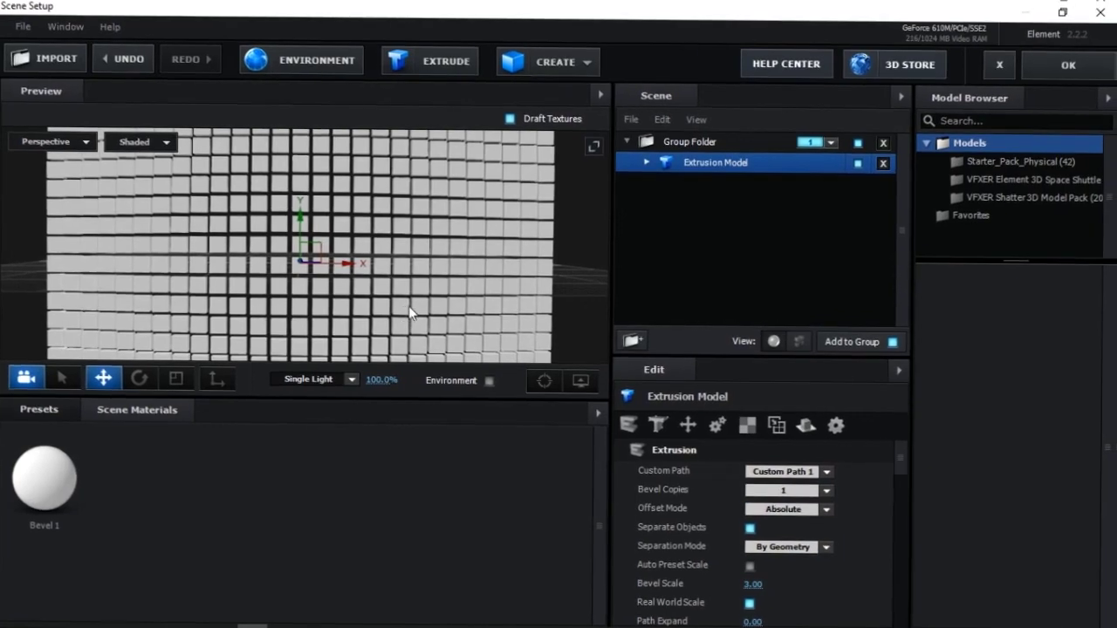
mouse_move(411, 313)
mouse_down()
mouse_move(359, 307)
mouse_move(416, 300)
mouse_move(369, 305)
mouse_move(444, 322)
mouse_move(377, 326)
mouse_move(369, 300)
mouse_move(375, 317)
mouse_move(398, 321)
mouse_up()
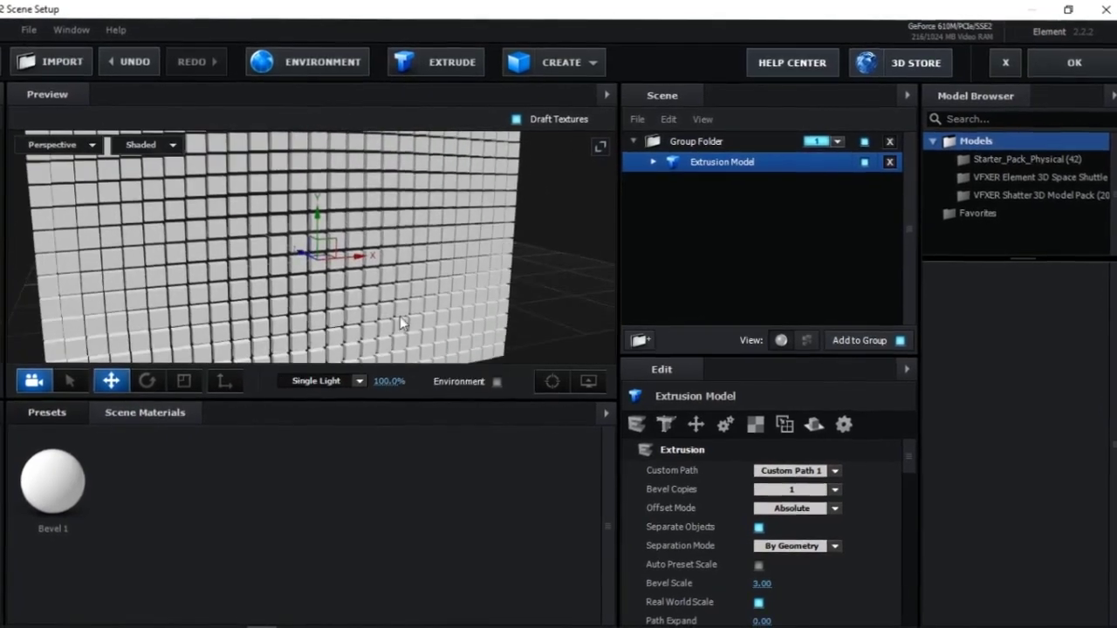
Step: Look through the Physical material presets, inspect the extruded grid, and accept the scene with its default material
click(44, 412)
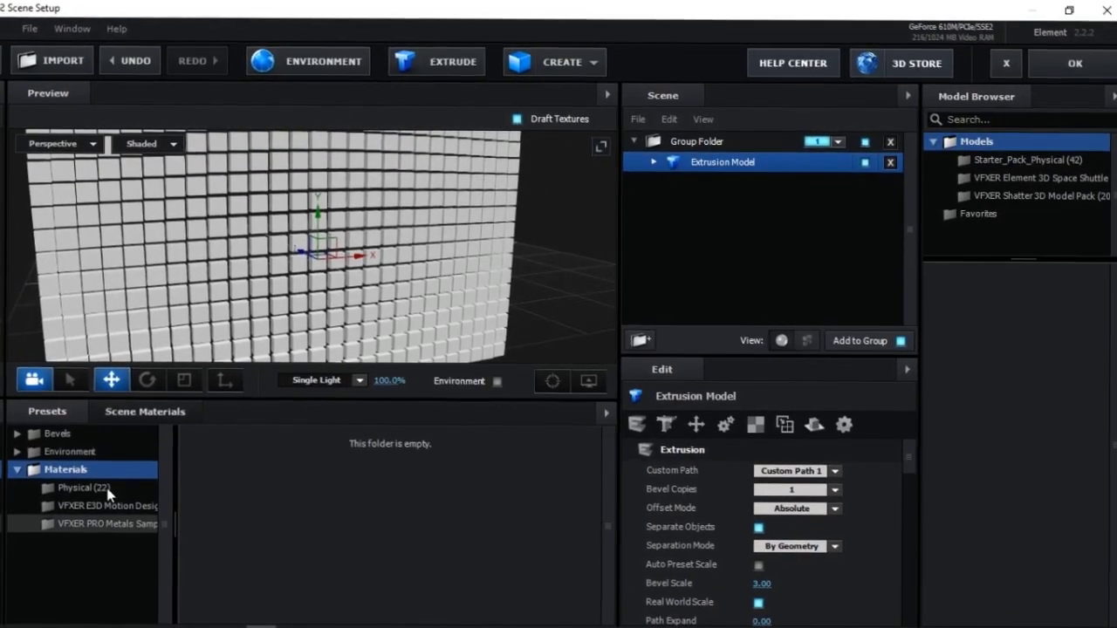
click(83, 488)
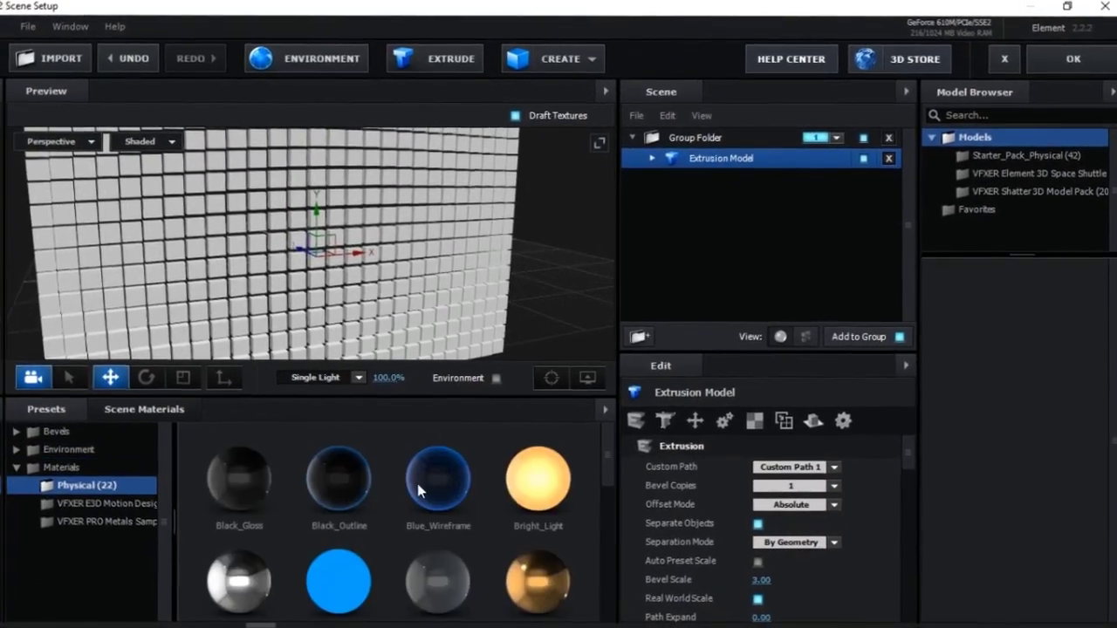
mouse_move(605, 458)
mouse_down()
mouse_move(598, 582)
mouse_move(606, 452)
mouse_up()
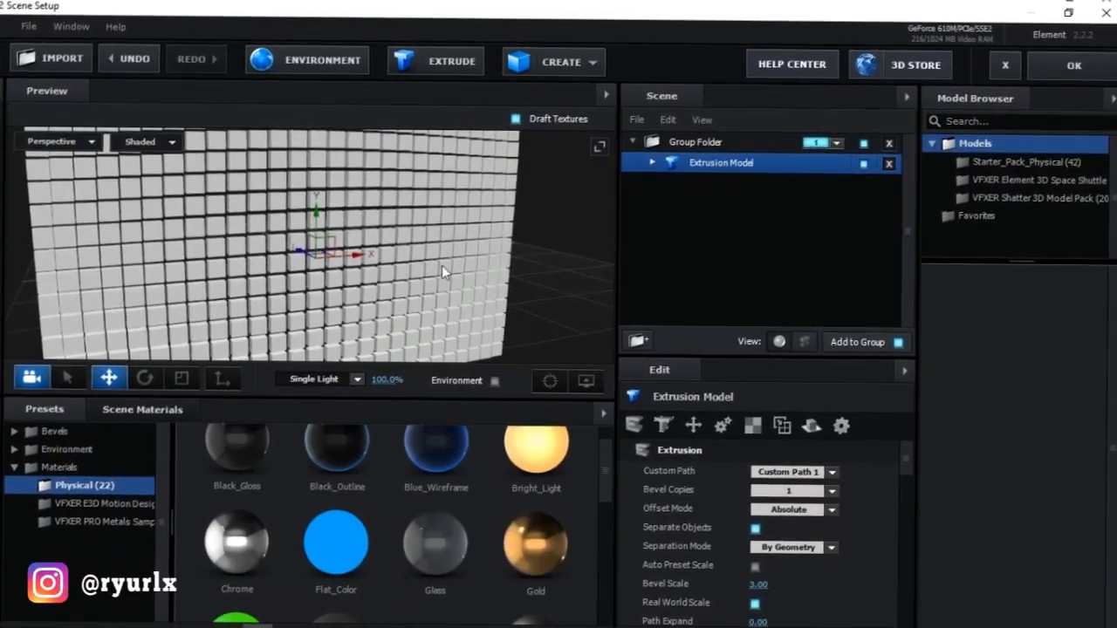
drag(441, 266, 462, 251)
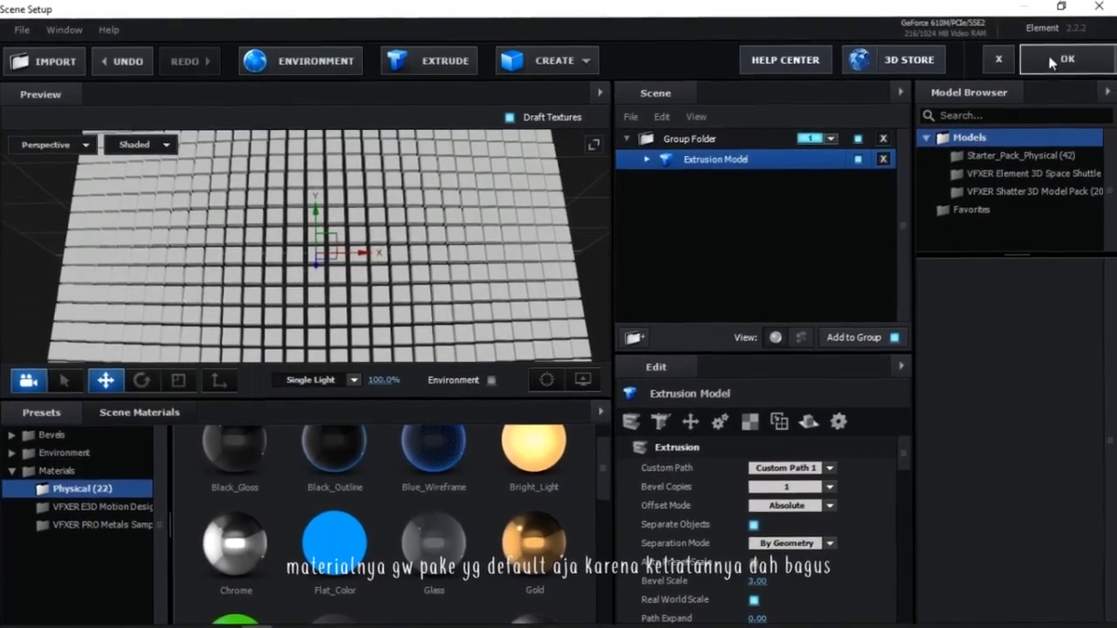
click(1052, 60)
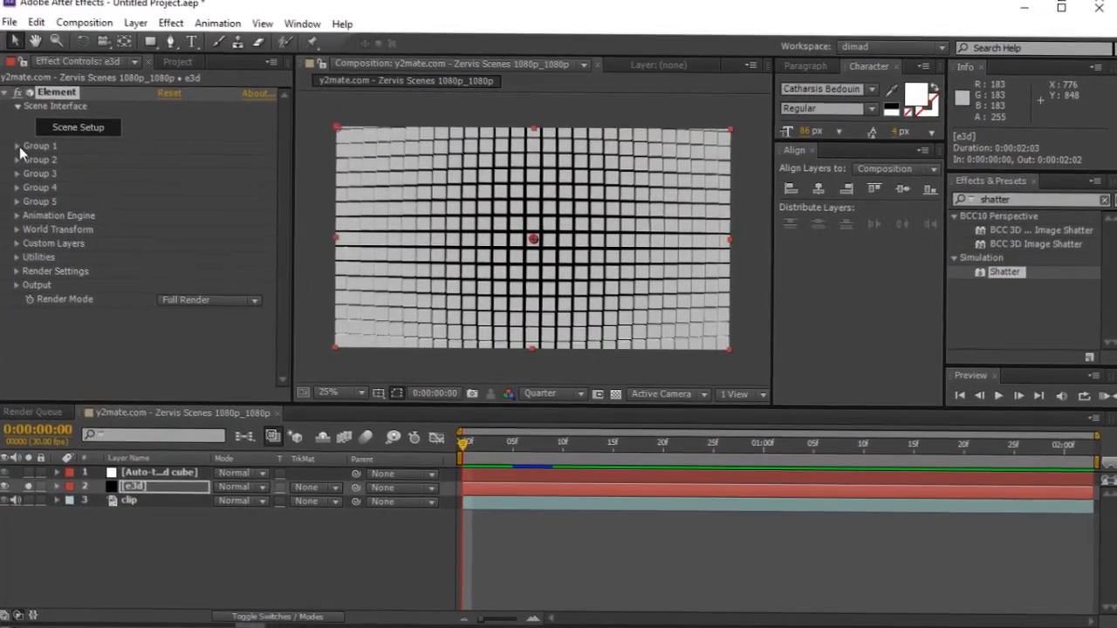
Step: Create a group null for Group 1 from Element's Group Utilities
click(17, 148)
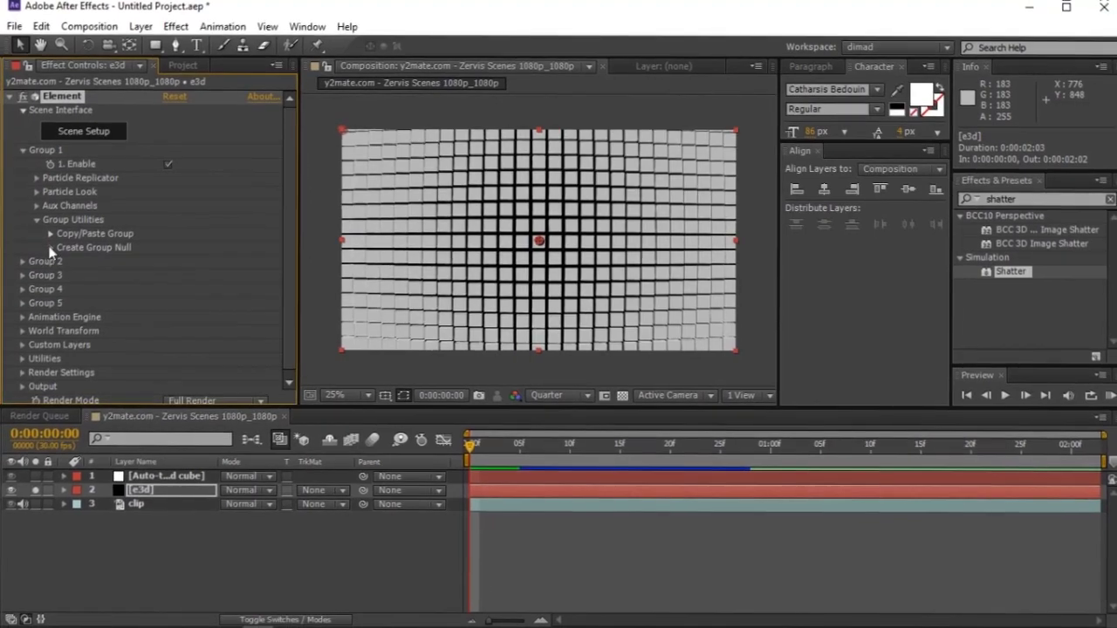
click(50, 248)
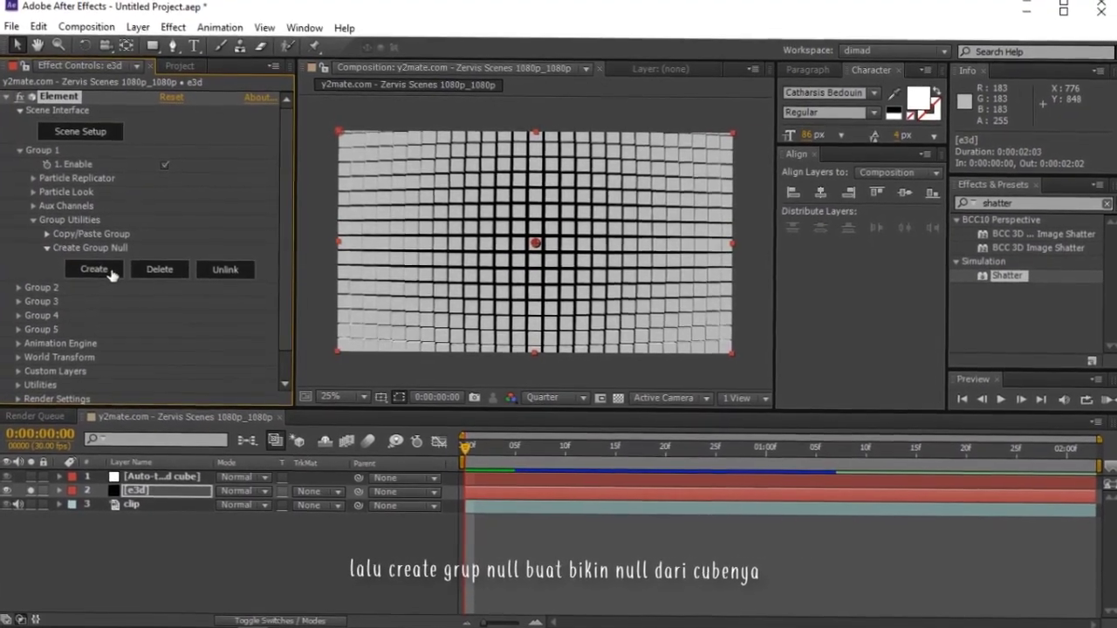
click(96, 269)
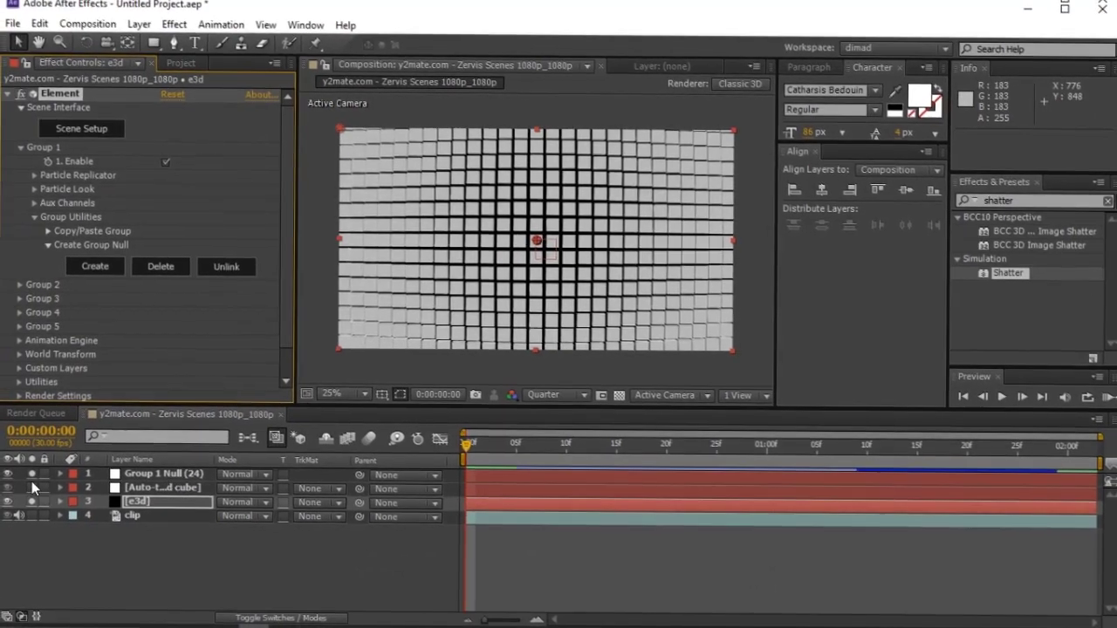
Step: Turn off solo for the Group 1 Null and e3d layers and hide the Auto-traced cube layer
click(32, 475)
click(33, 502)
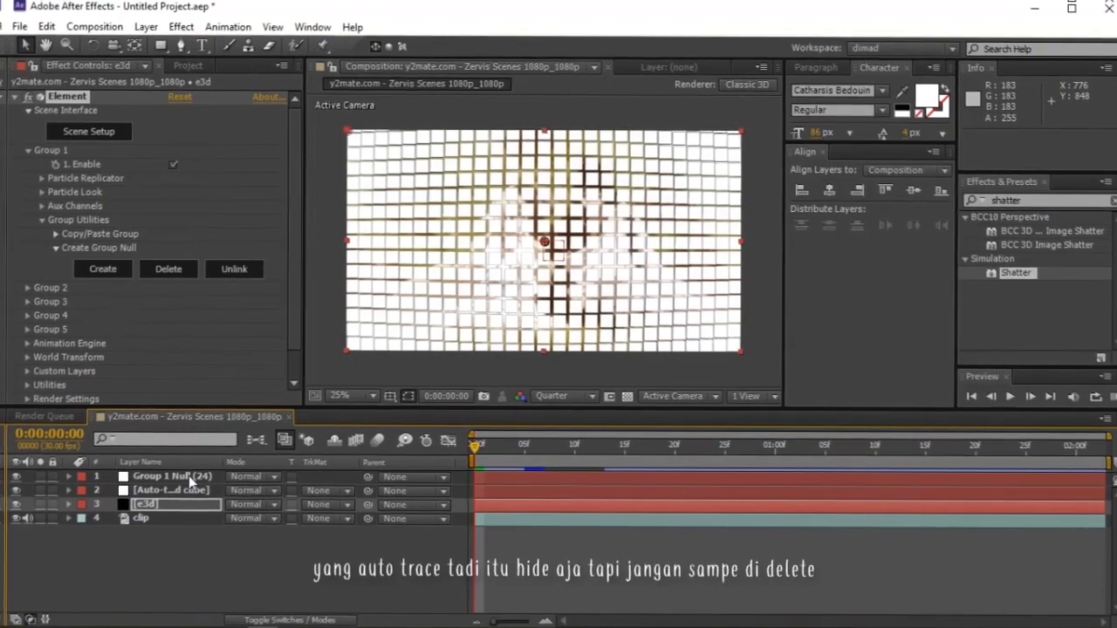
click(187, 477)
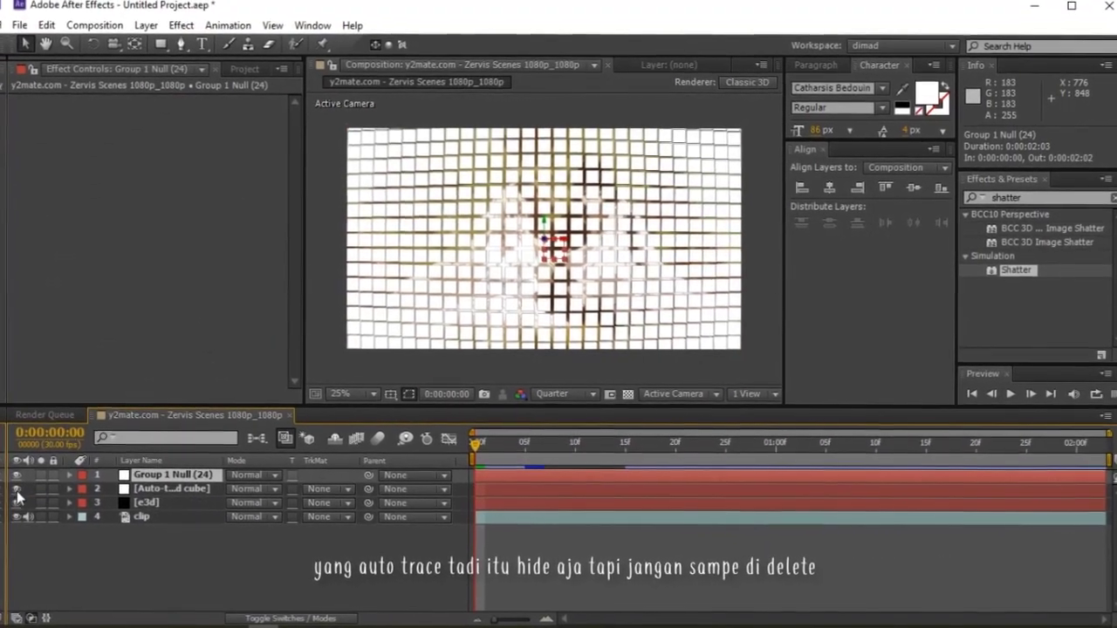
click(10, 491)
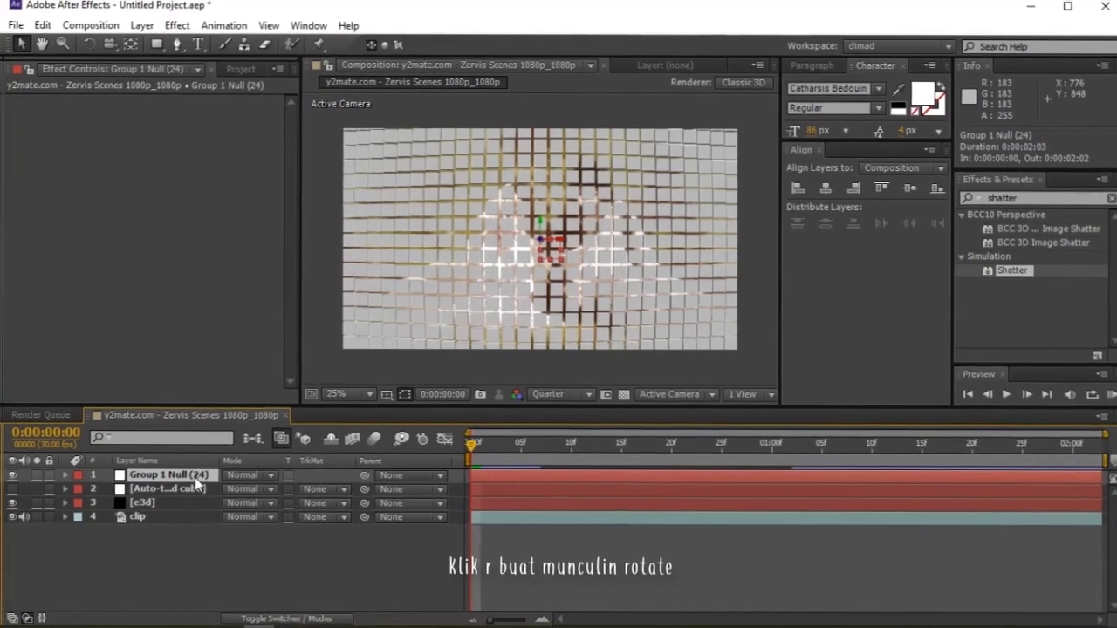
Step: Set the Group 1 Null's X orientation to 270° and lower the grid to a Y position of 974
key(r)
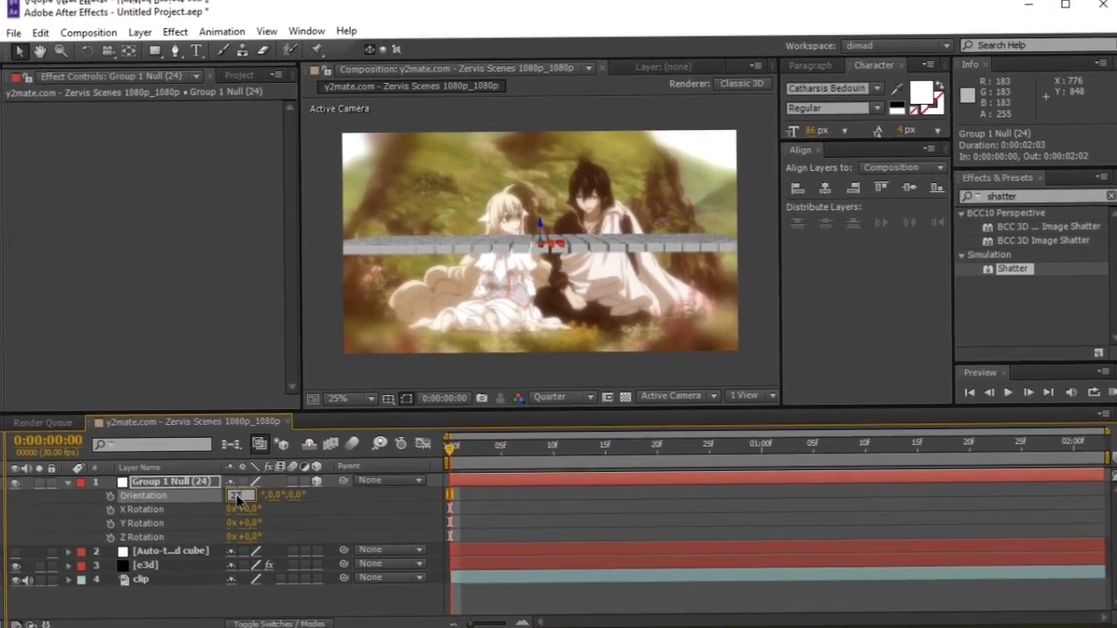
key(Return)
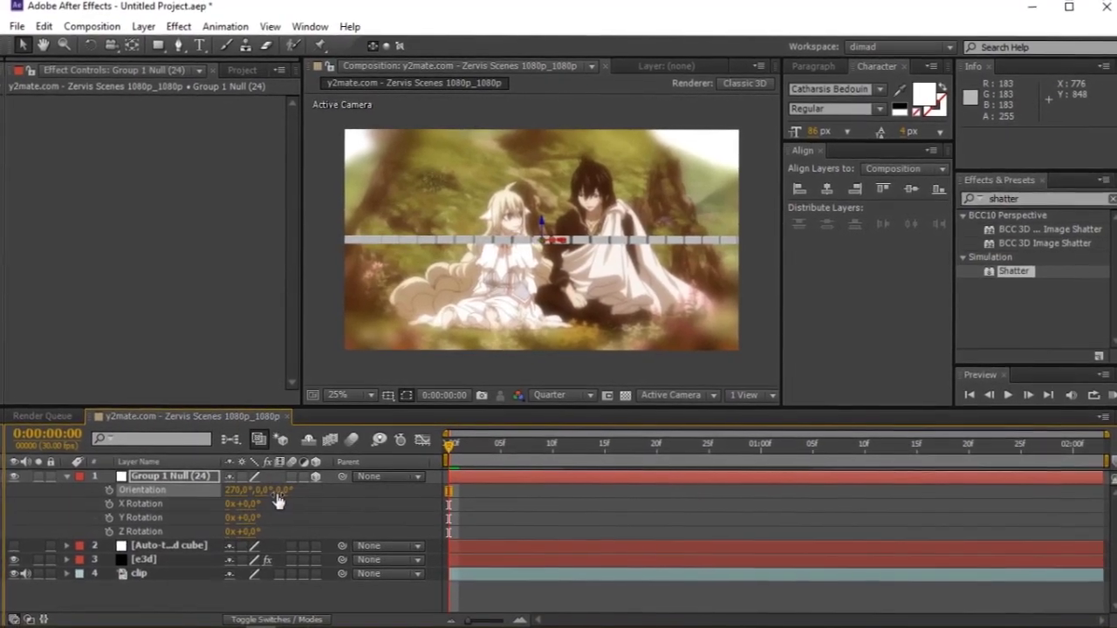
key(shift+p)
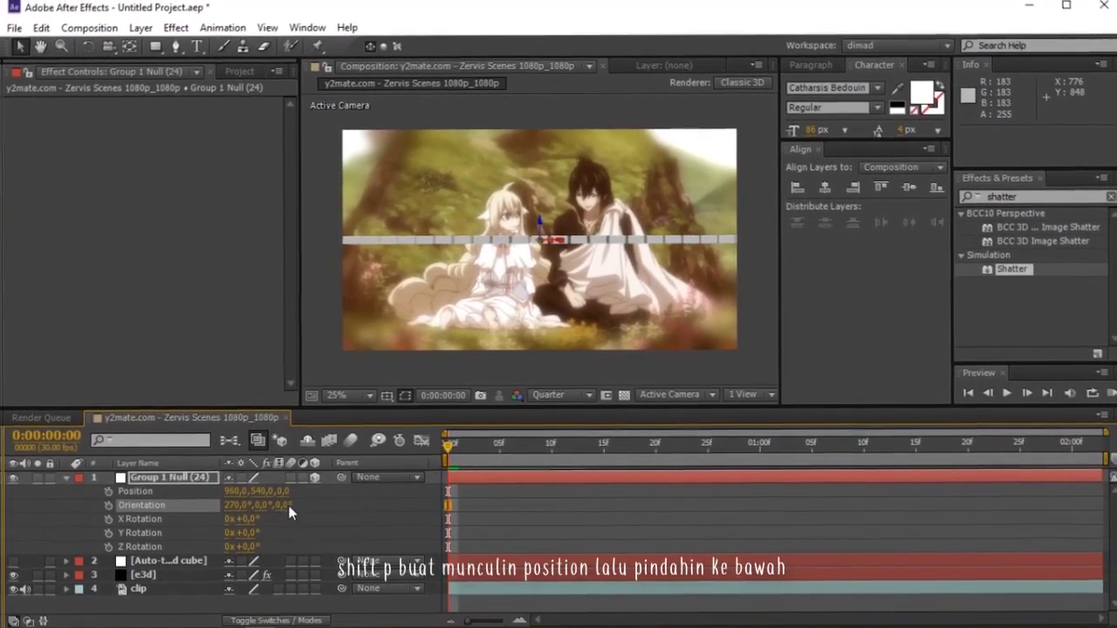
drag(254, 492, 263, 492)
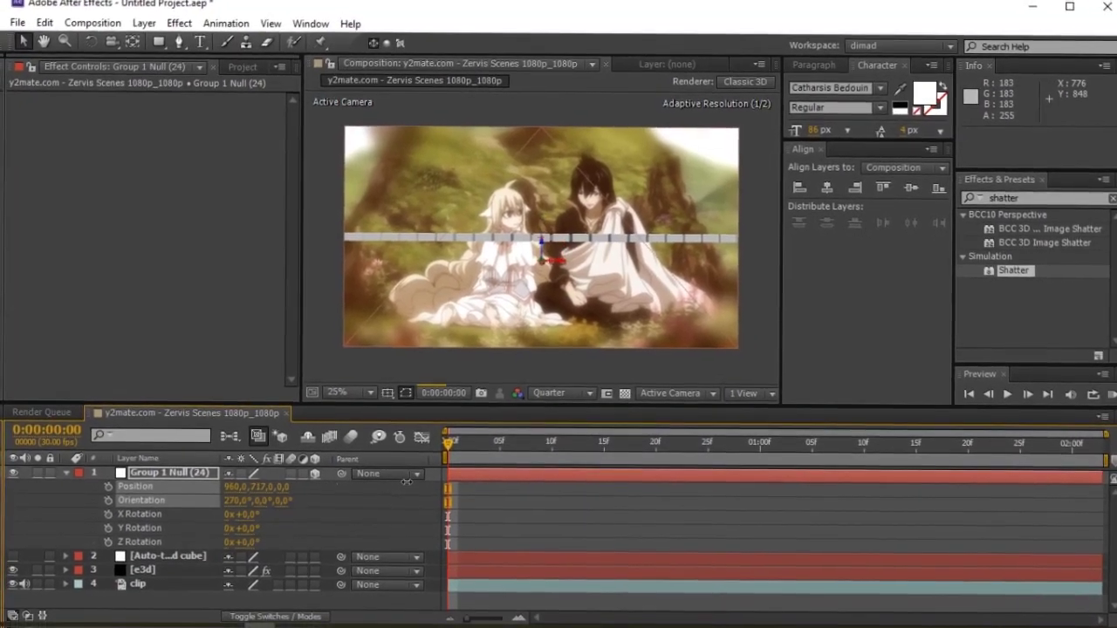
drag(408, 481, 476, 486)
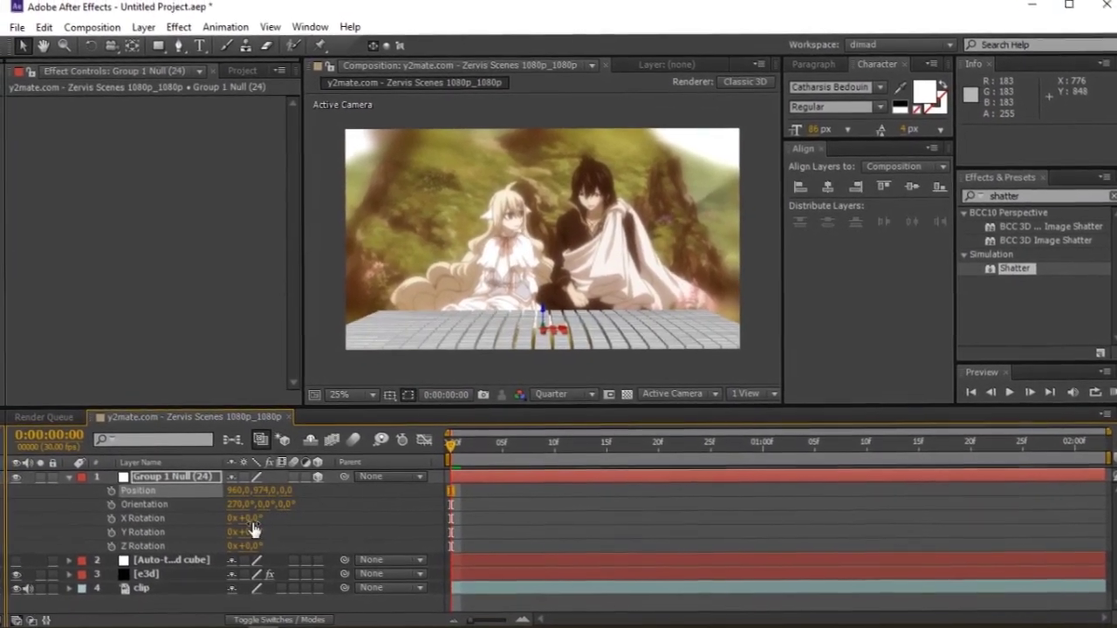
Step: Scale the Group 1 Null uniformly to 357% and set its Y position to 1056
key(shift+s)
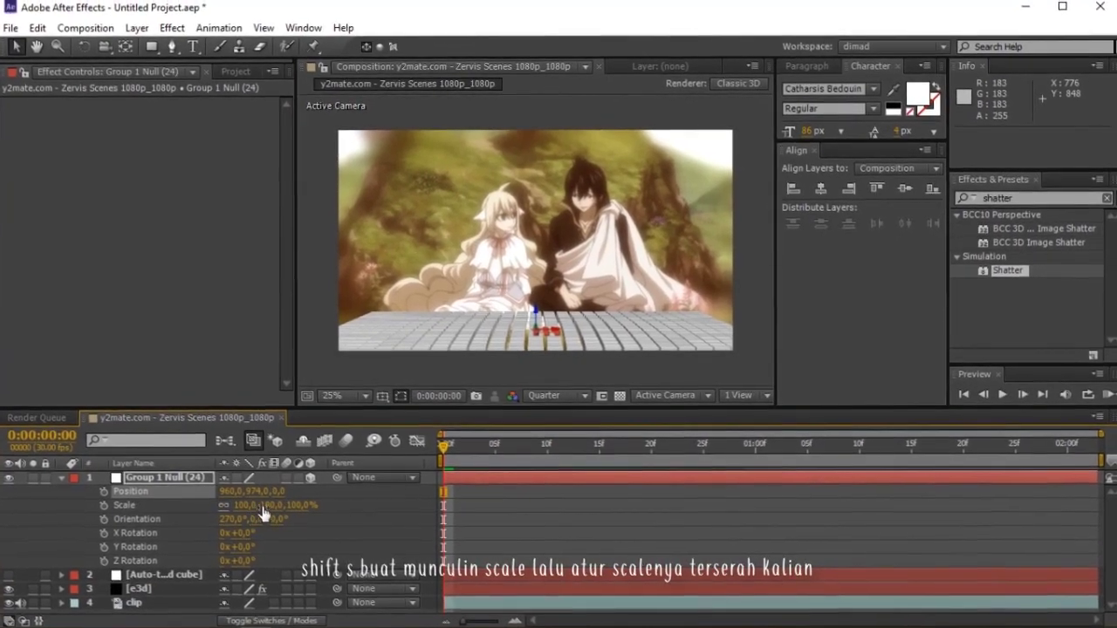
drag(277, 507, 477, 502)
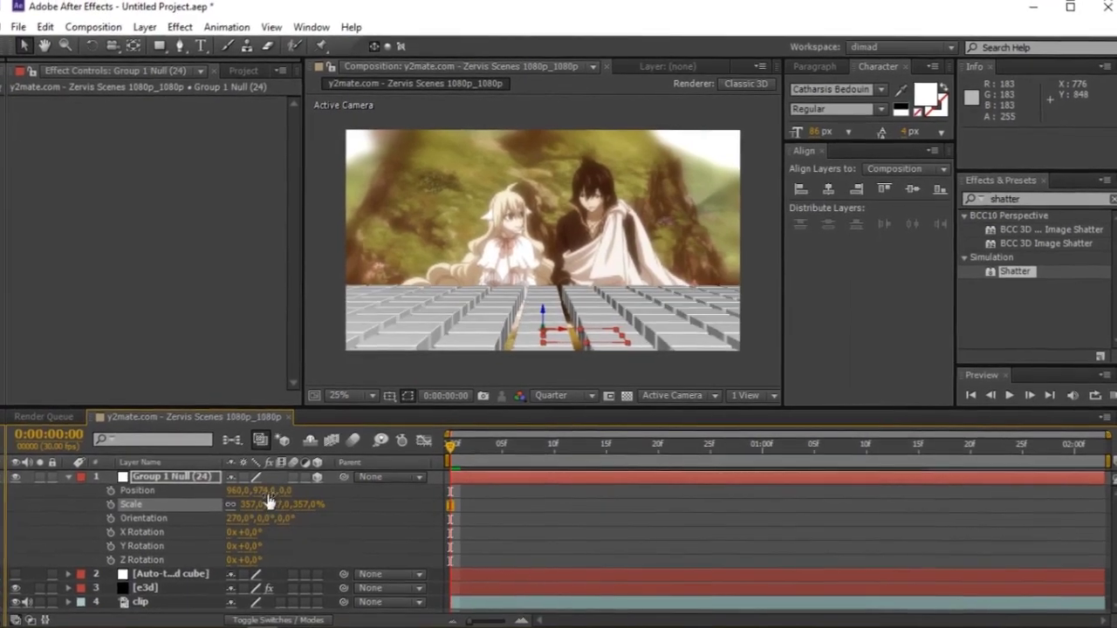
drag(268, 495, 339, 495)
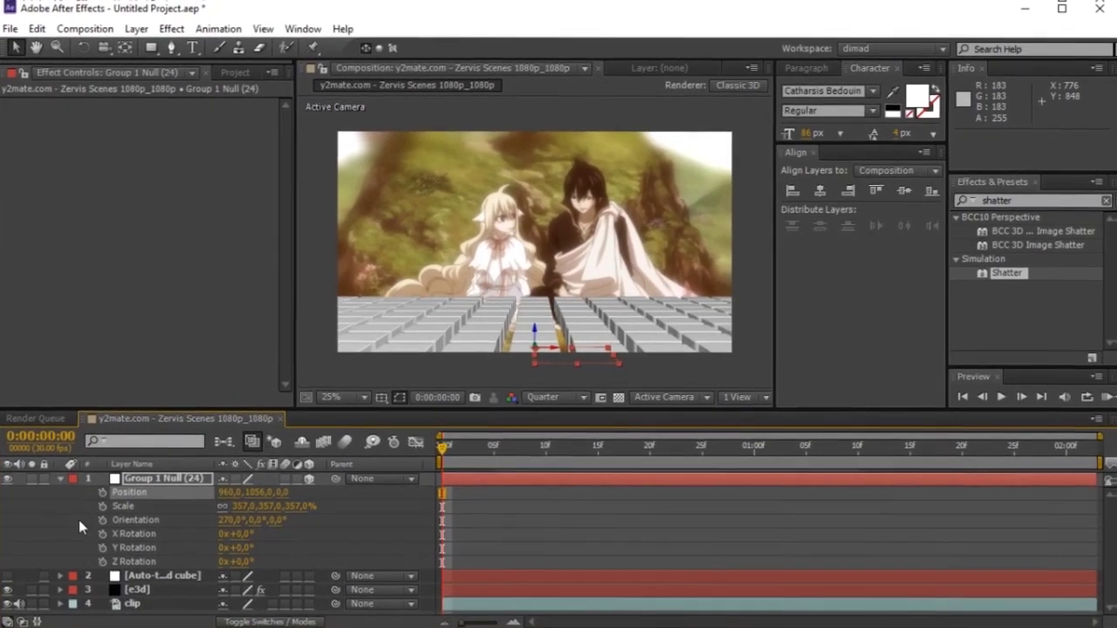
Step: Set the extrusion model's Bevel Scale to 8.20 in the e3d layer's Scene Setup and lower the Group 1 Null to Y position 1104
click(141, 590)
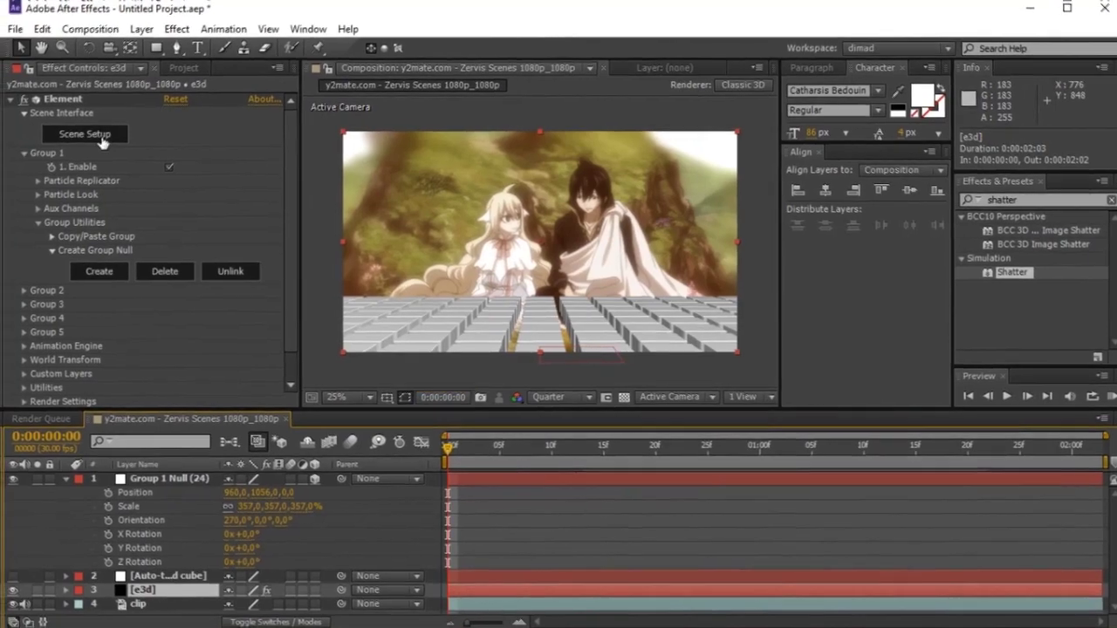
click(267, 226)
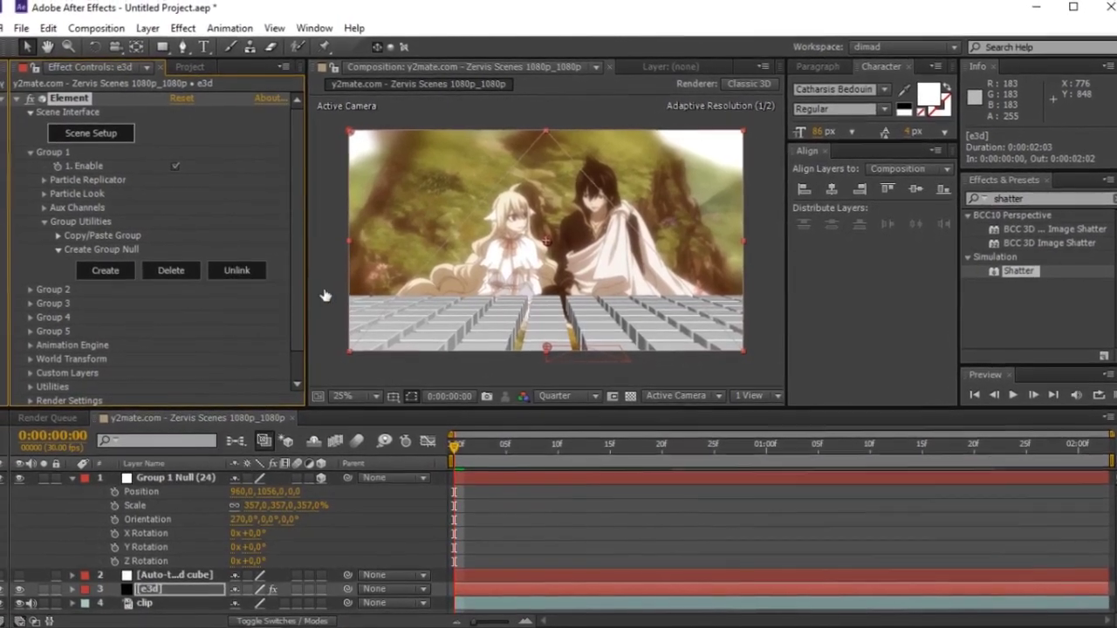
click(81, 130)
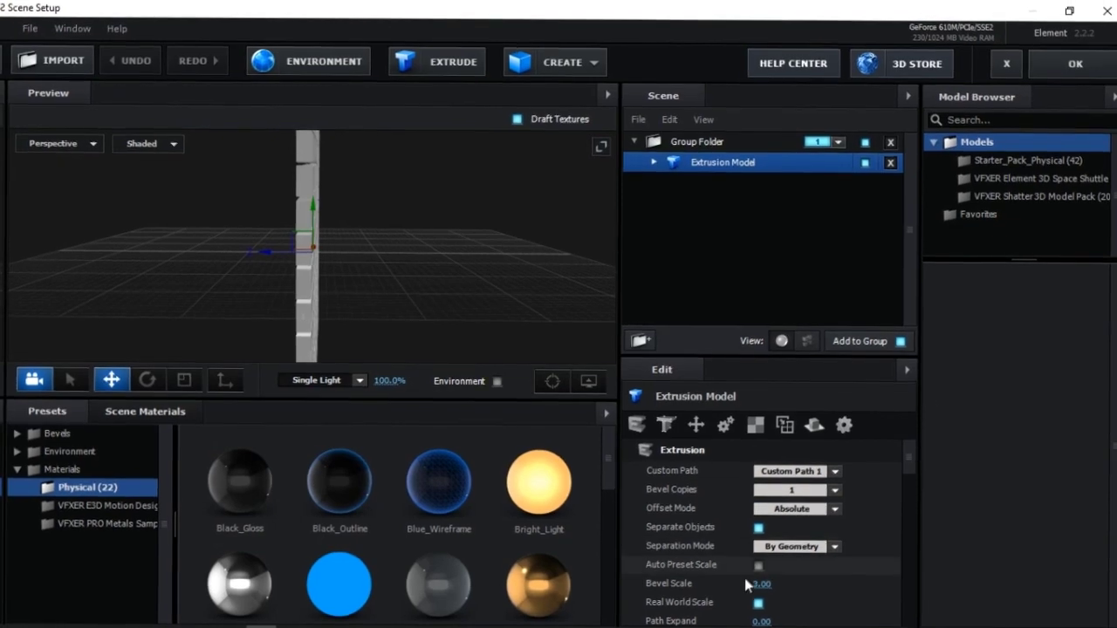
drag(744, 578, 945, 596)
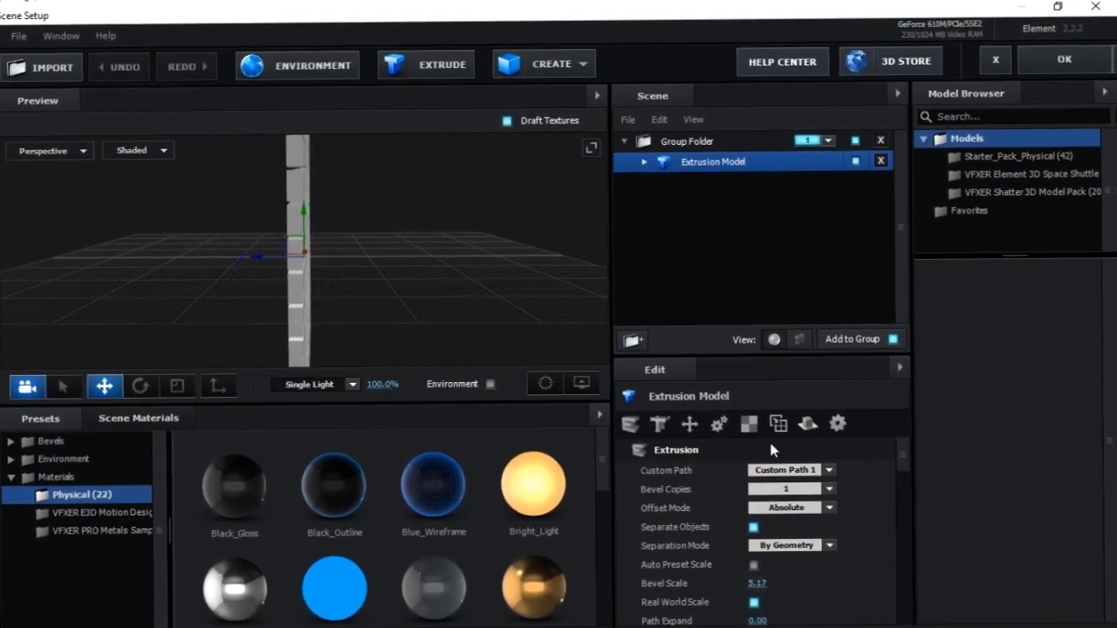
click(140, 419)
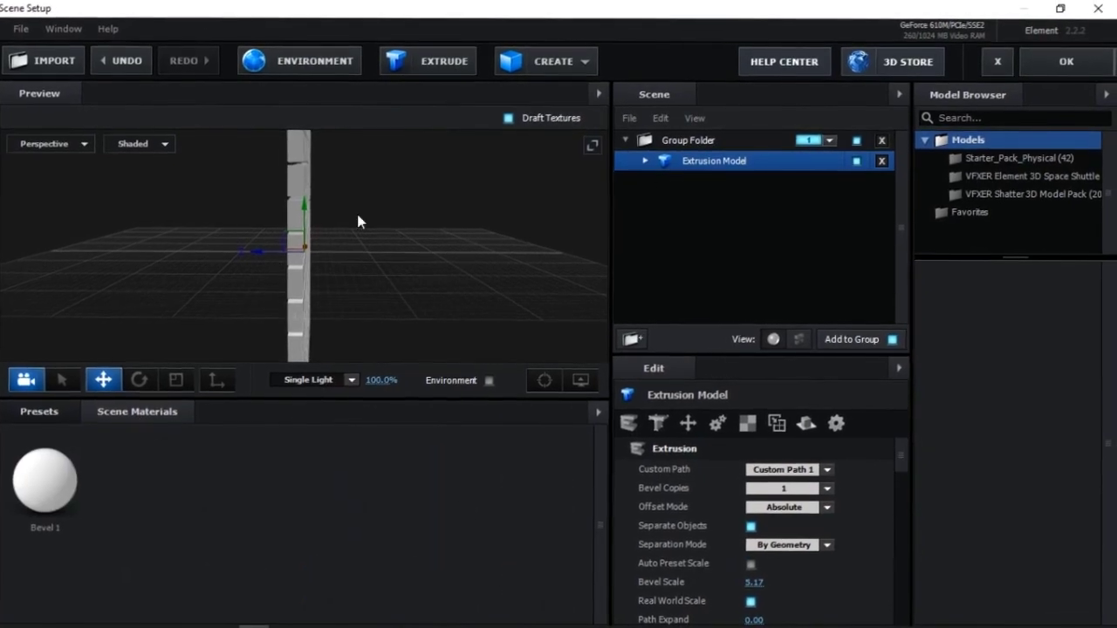
scroll(908, 461, down, 2)
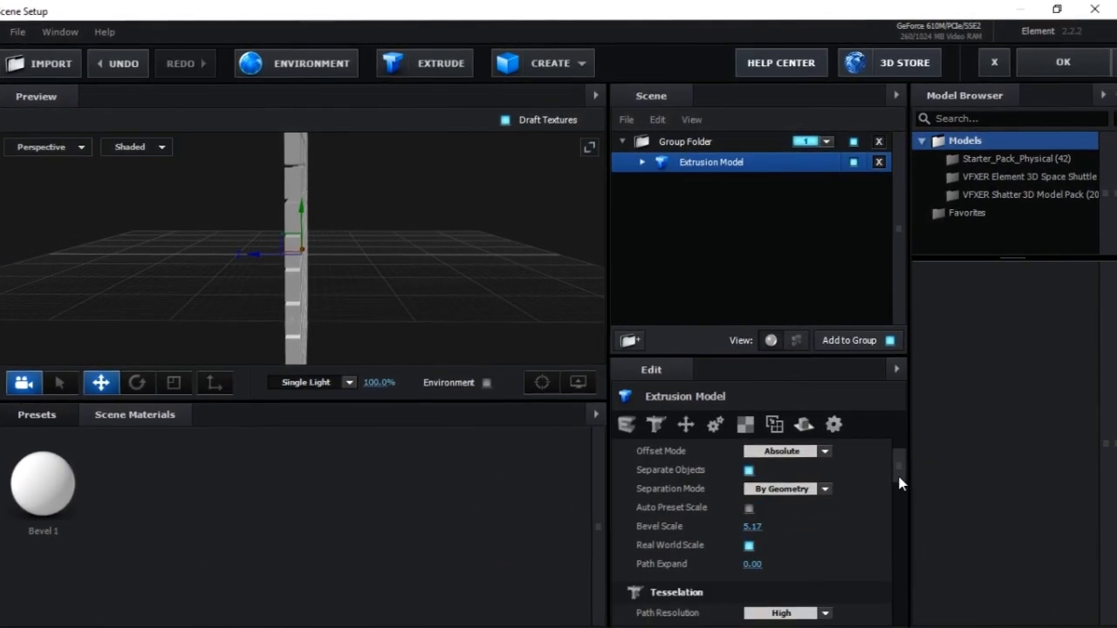
drag(749, 528, 1006, 536)
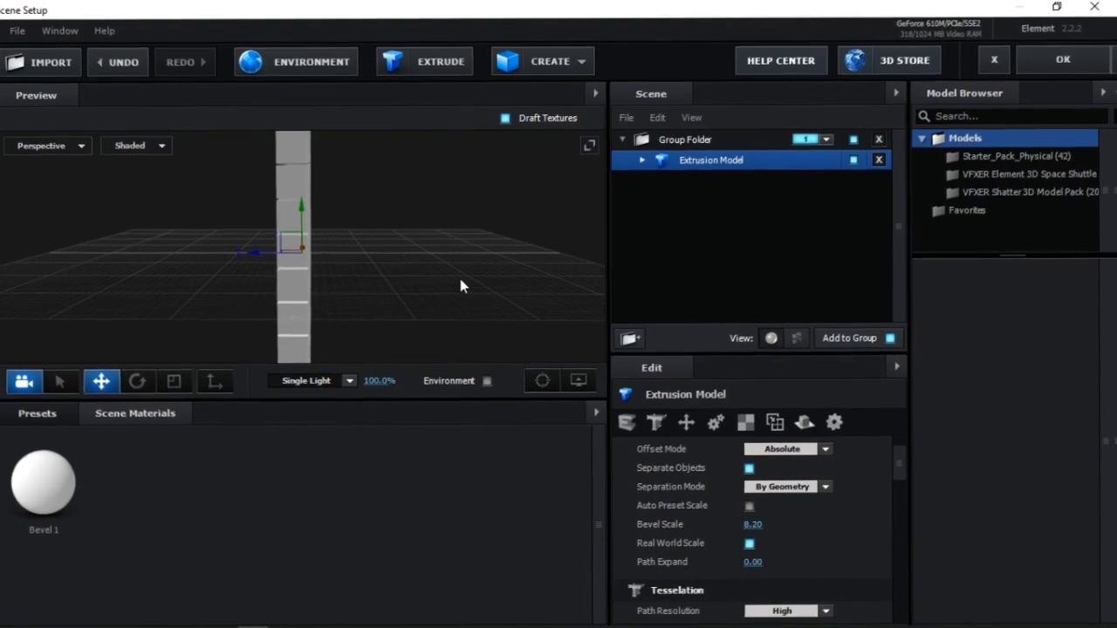
mouse_move(463, 278)
mouse_down()
mouse_move(497, 258)
mouse_move(447, 260)
mouse_move(415, 245)
mouse_move(431, 257)
mouse_move(486, 252)
mouse_move(424, 257)
mouse_move(567, 257)
mouse_move(442, 288)
mouse_move(445, 279)
mouse_up()
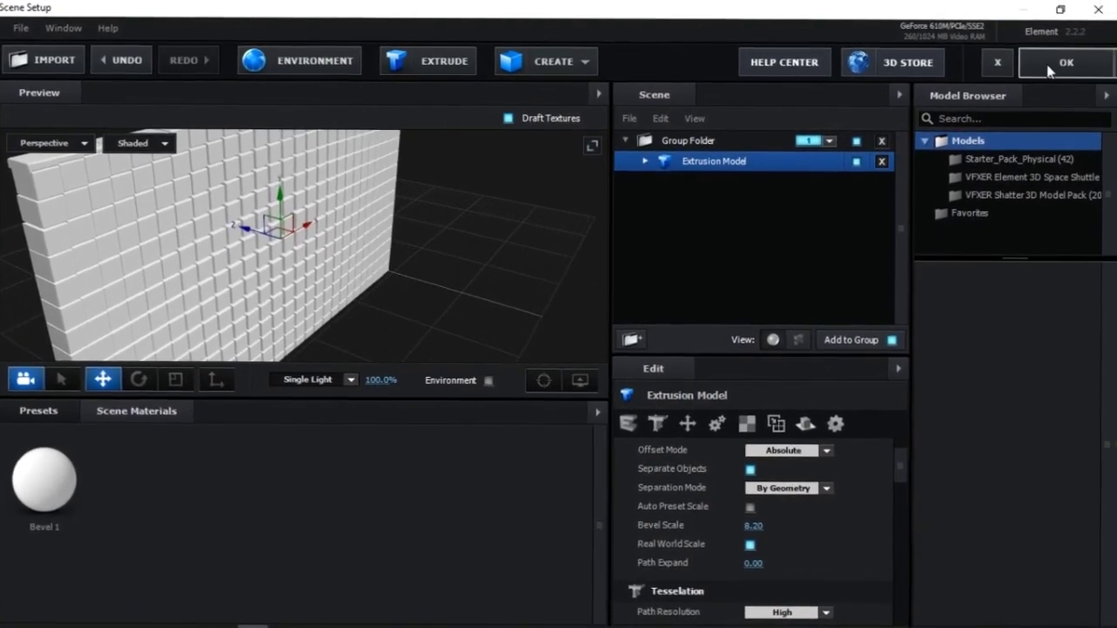
click(1052, 66)
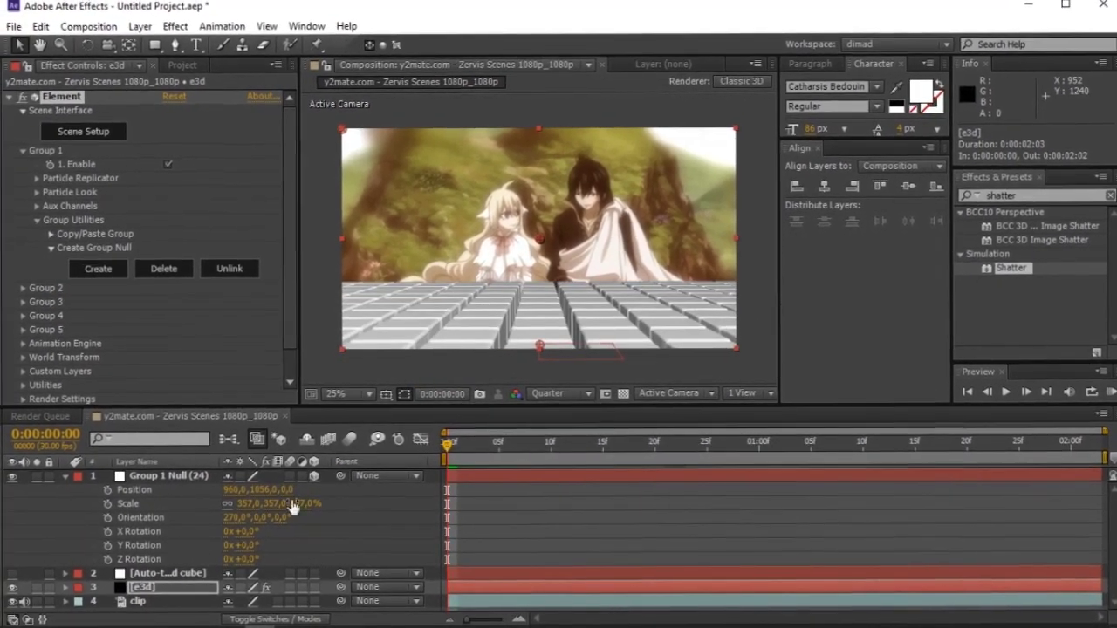
drag(269, 491, 311, 493)
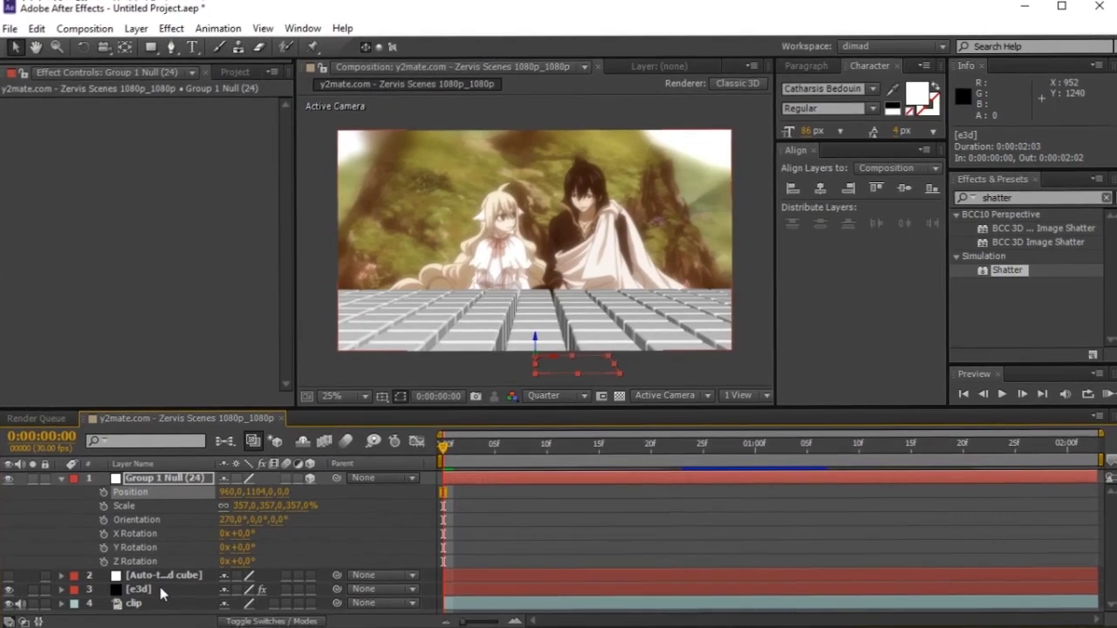
Step: Enable Multi-Object in Group 1's Particle Look settings on the e3d layer
click(185, 587)
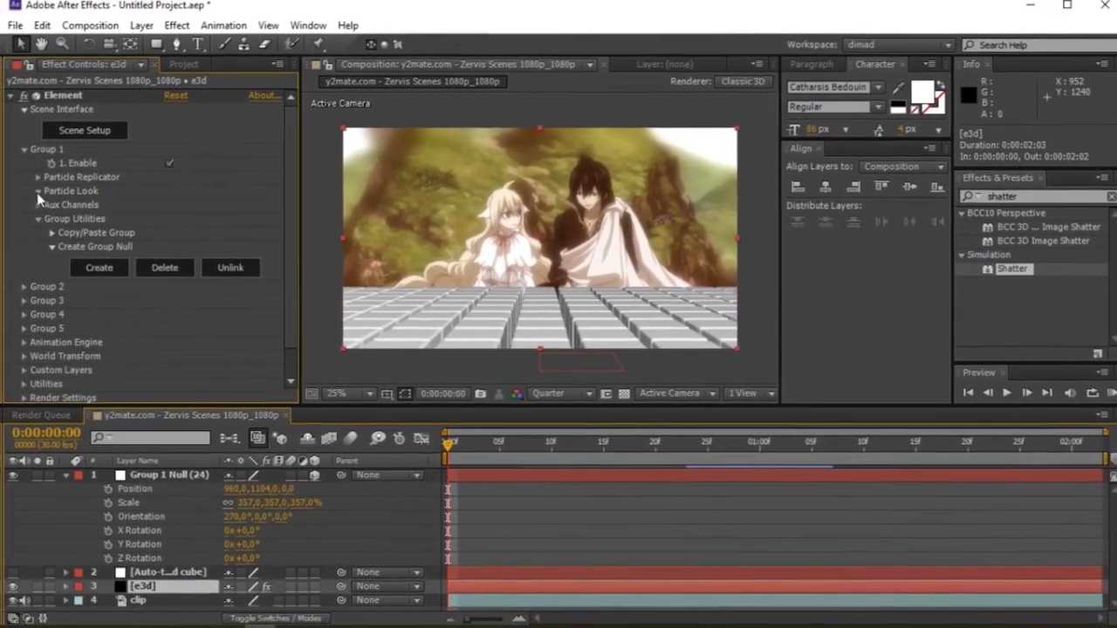
click(34, 191)
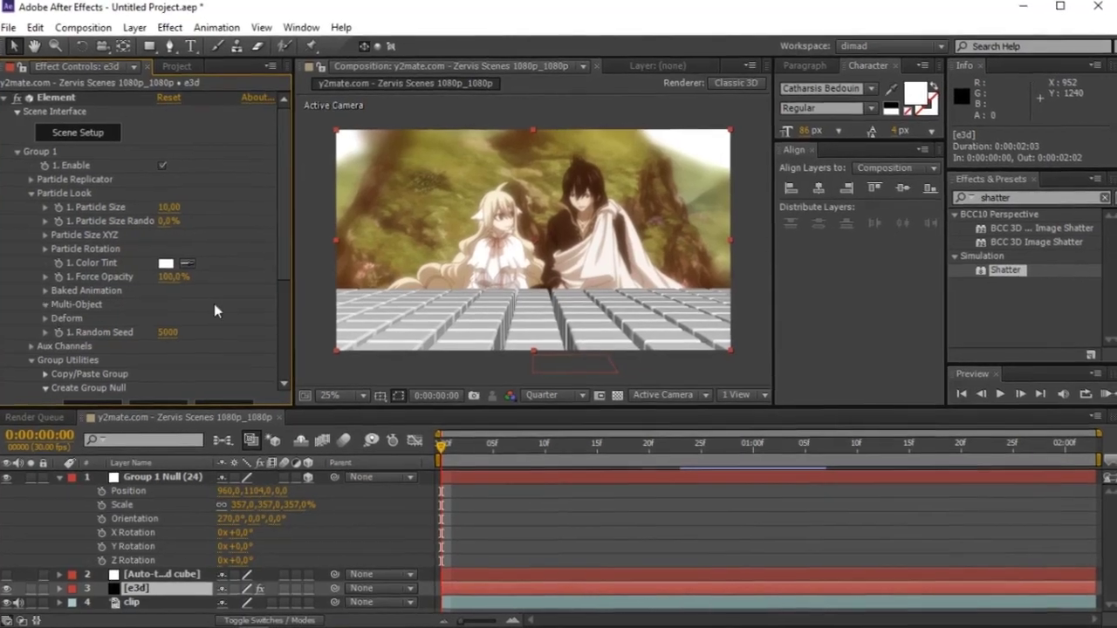
click(50, 305)
click(166, 320)
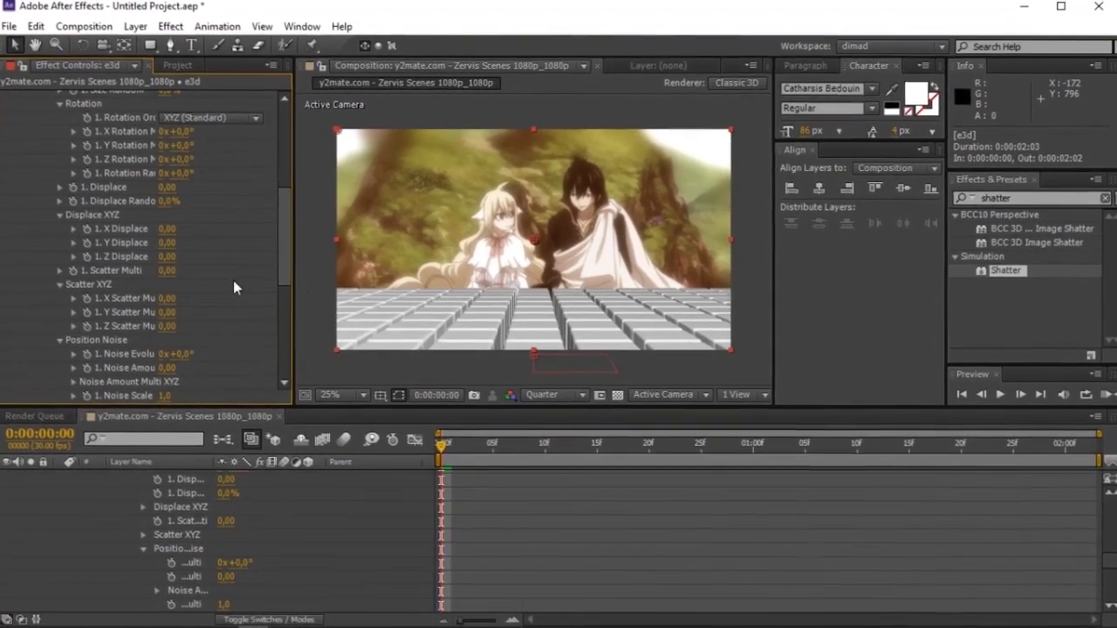
Step: Keyframe Multi-Object Rotation Random and Displace at 0:00:00:00, and set Rotation Random to 223° at 0:00:00:12
drag(287, 256, 291, 235)
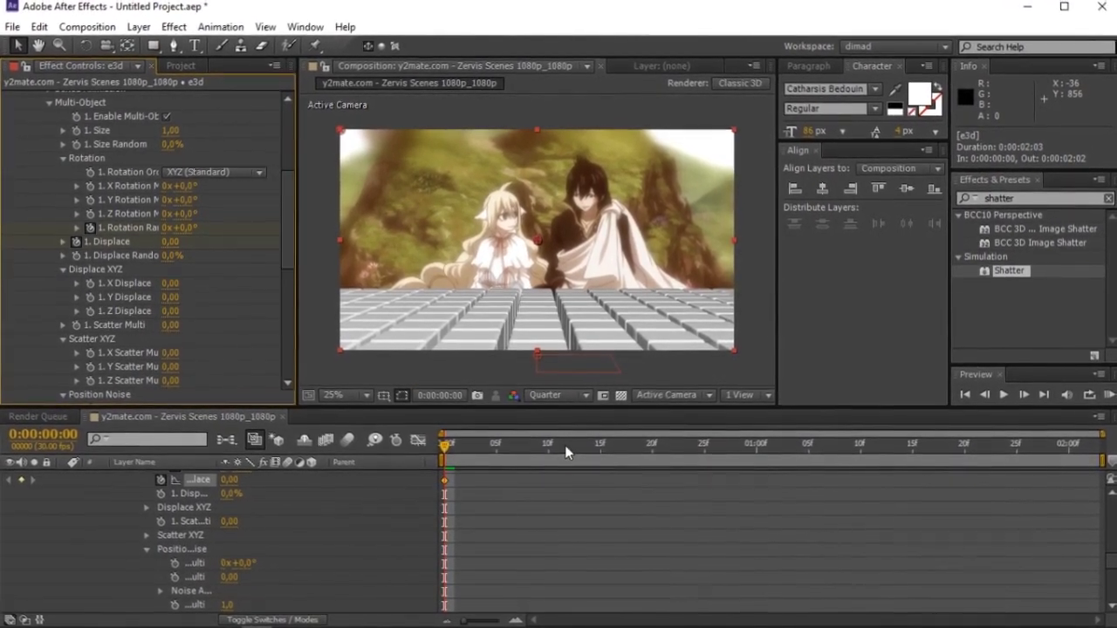
click(566, 446)
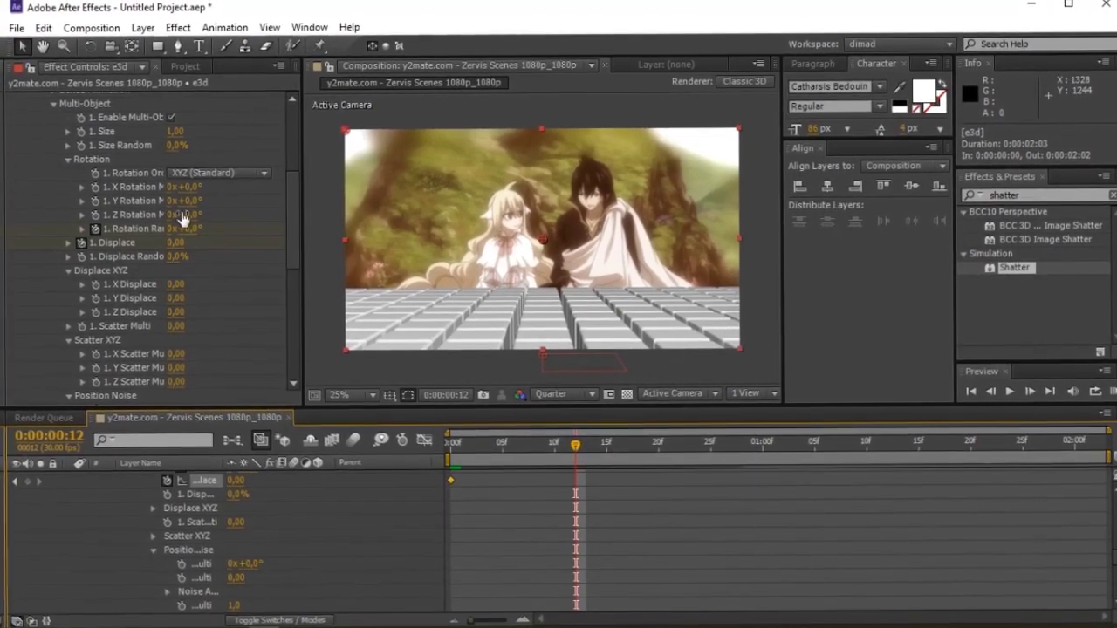
drag(190, 229, 335, 223)
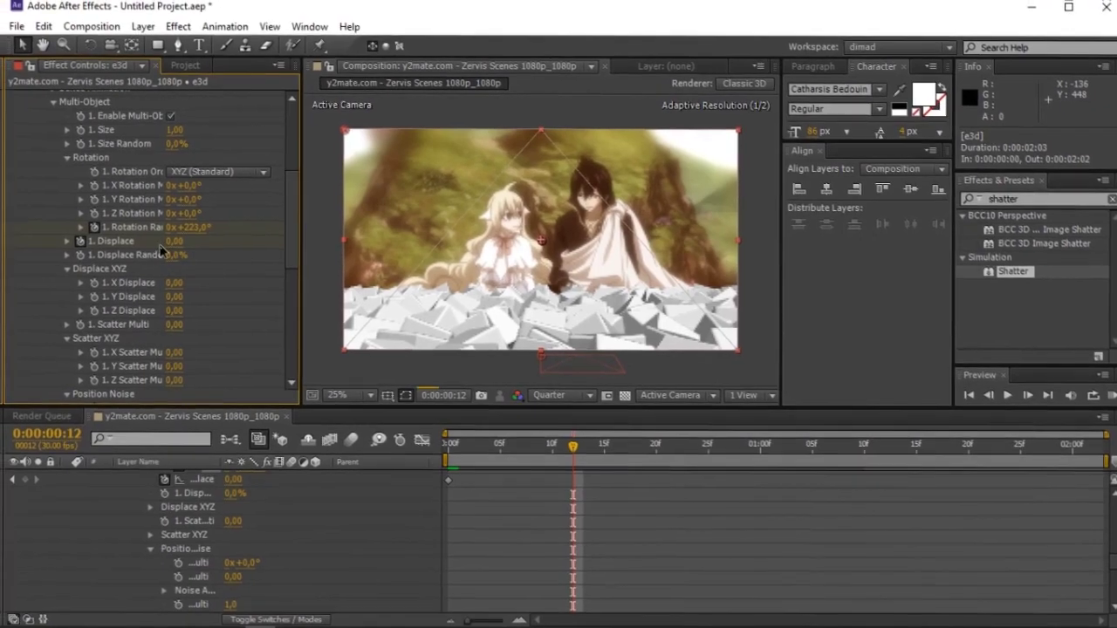
Step: Set Multi-Object Displace to 1.09 and Displace Random to 63% on the e3d layer at 0:00:00:12
drag(180, 244, 186, 244)
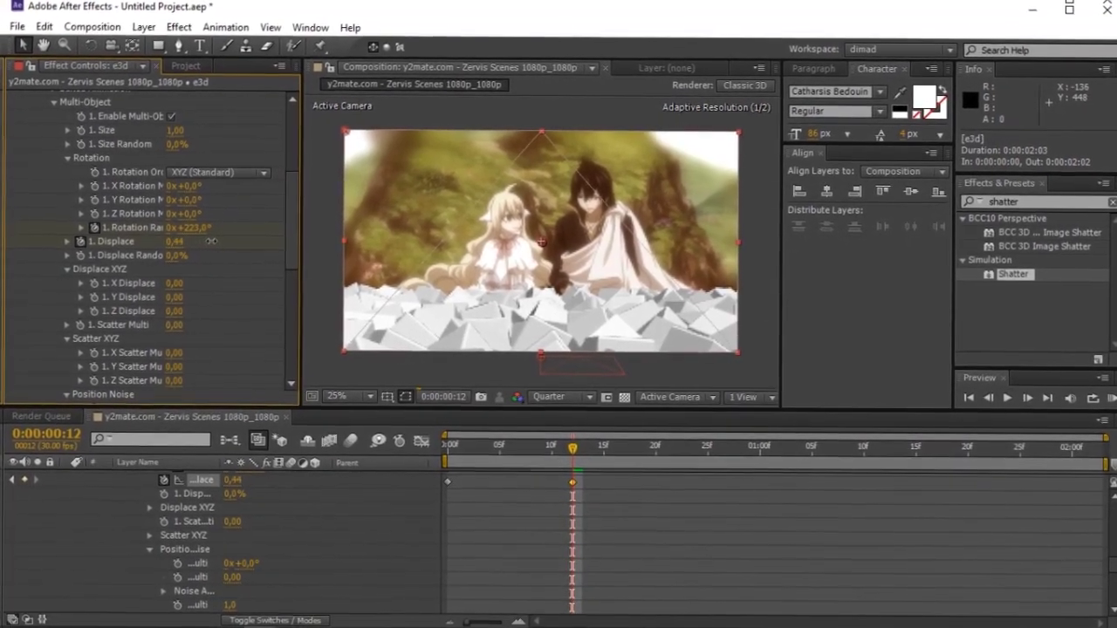
drag(212, 243, 234, 233)
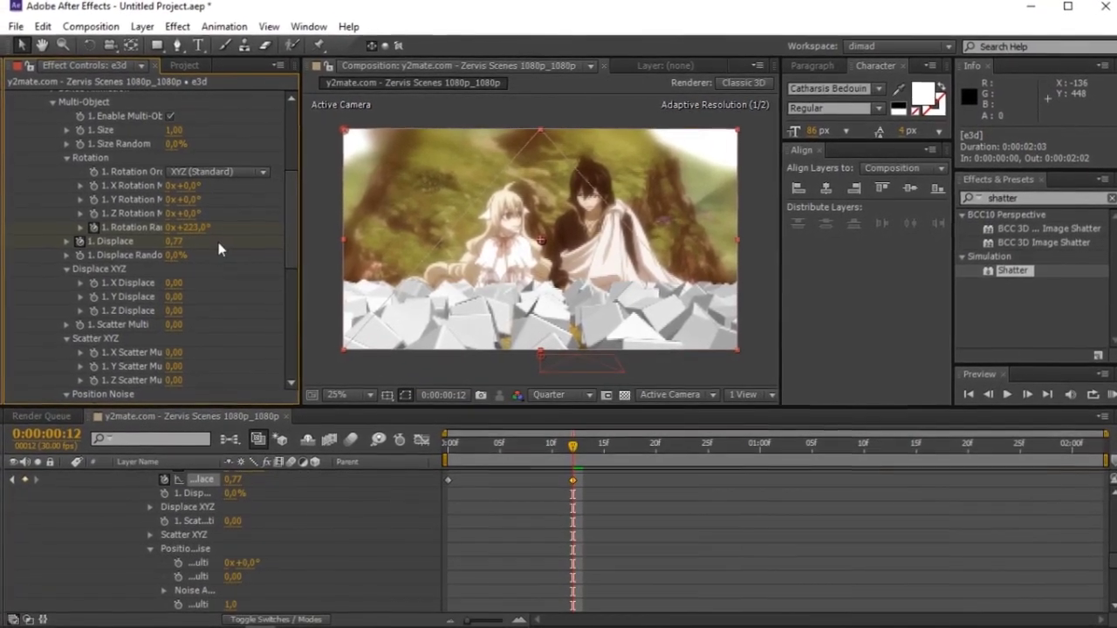
drag(224, 250, 244, 237)
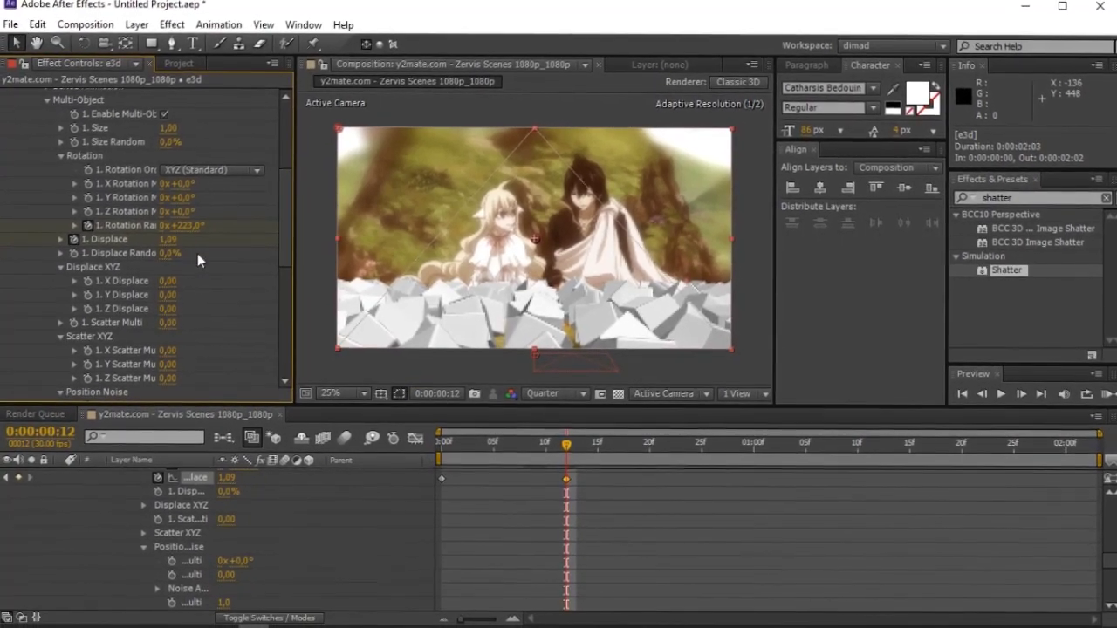
drag(174, 259, 267, 259)
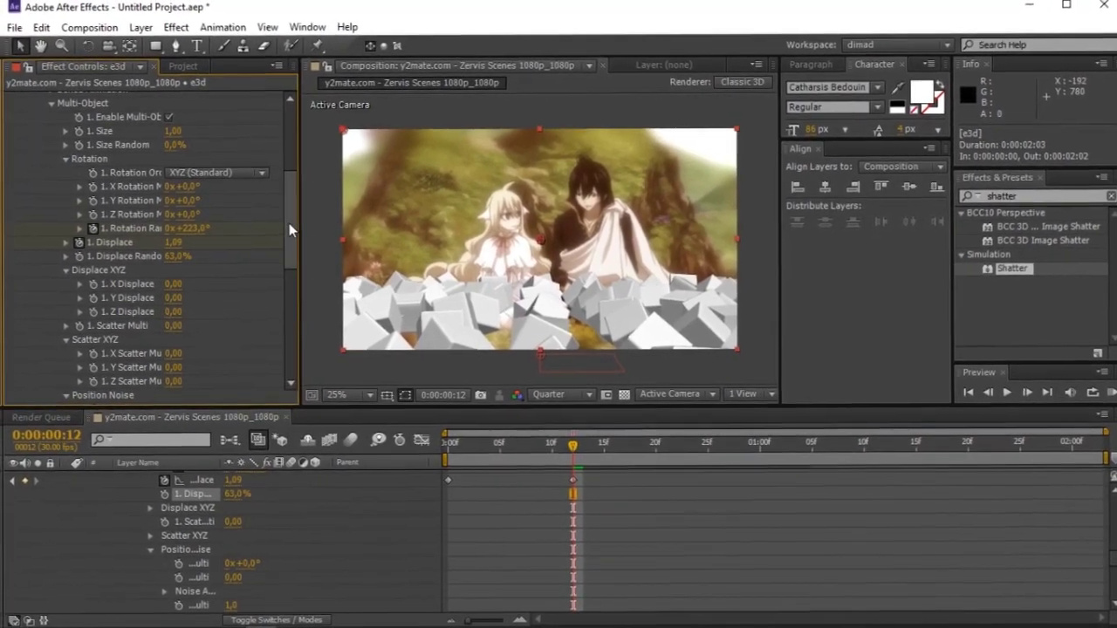
Step: Set Position Noise's Noise Evolution to 15° and Noise Amount to 0.20 in the Multi-Object settings
drag(292, 226, 302, 265)
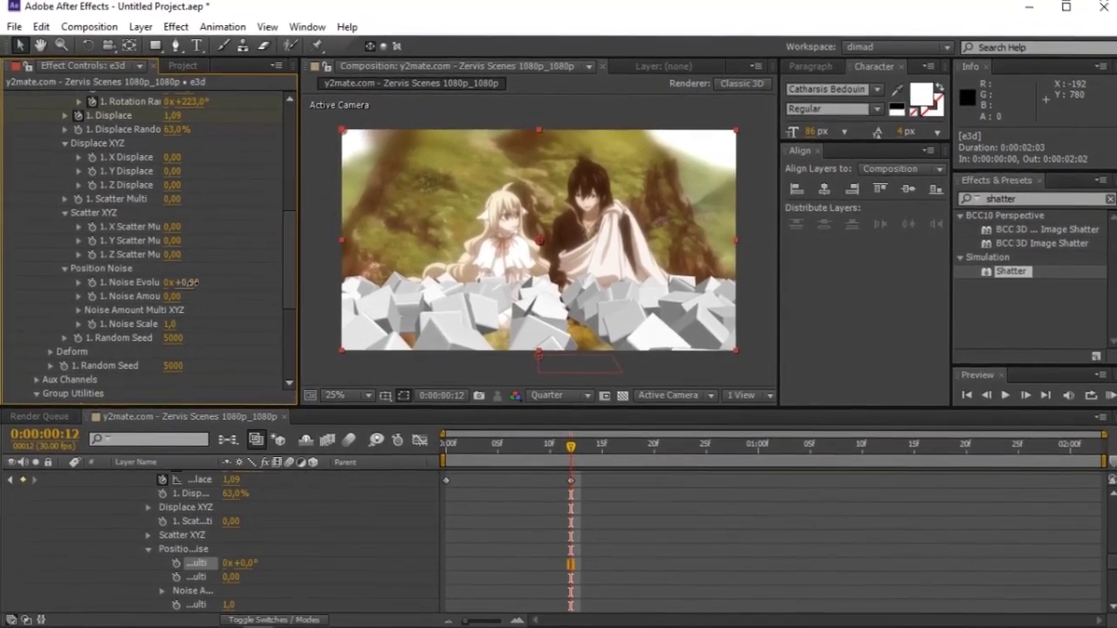
drag(191, 283, 195, 282)
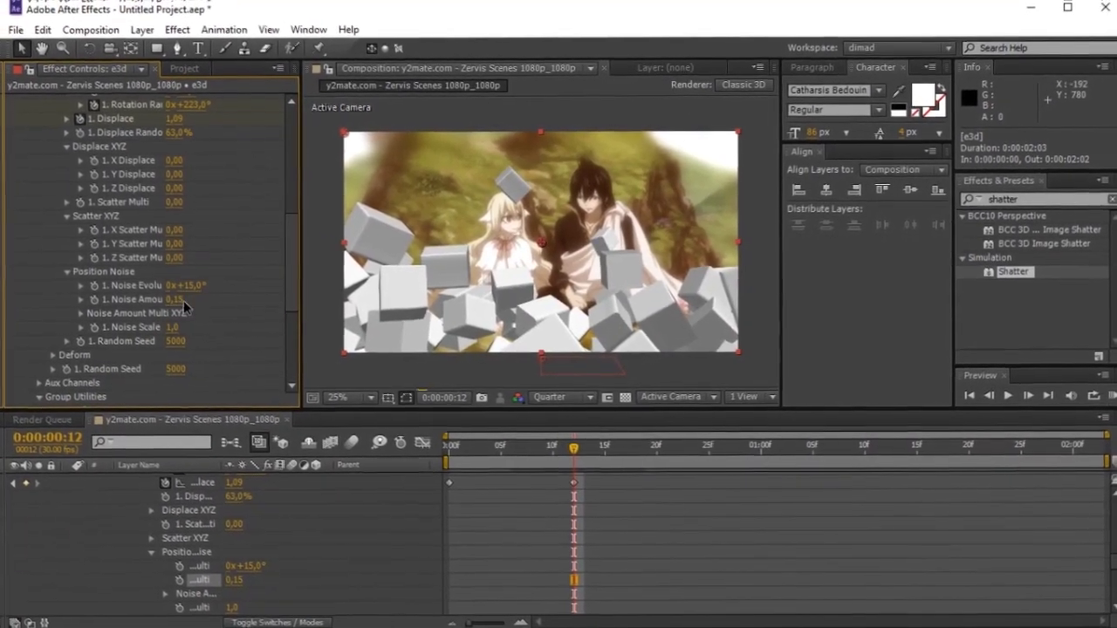
drag(201, 301, 177, 298)
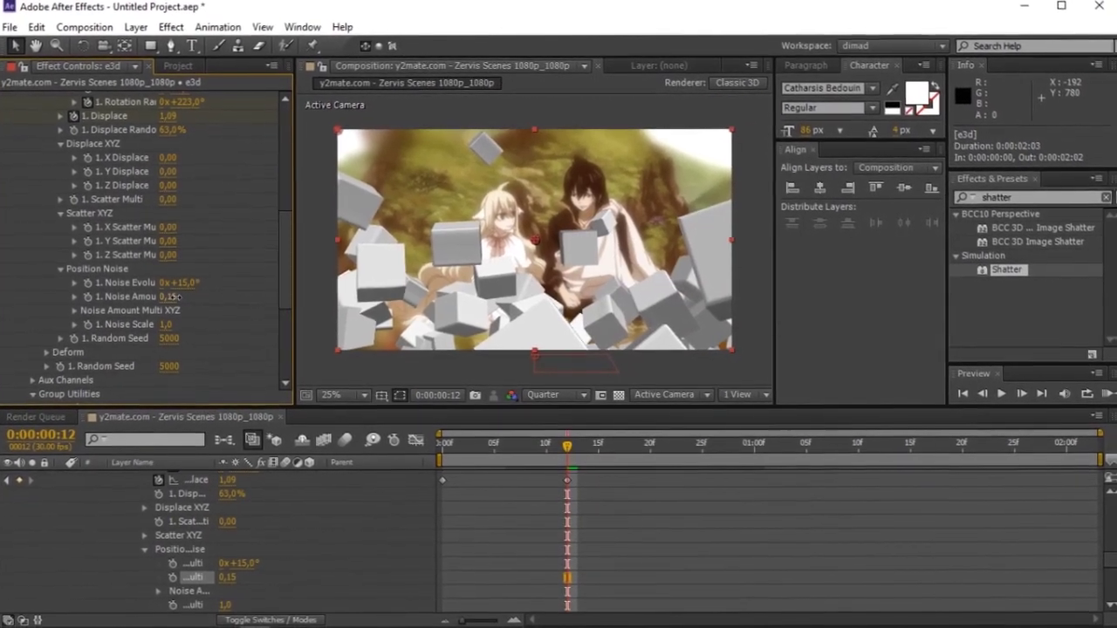
drag(226, 278, 223, 280)
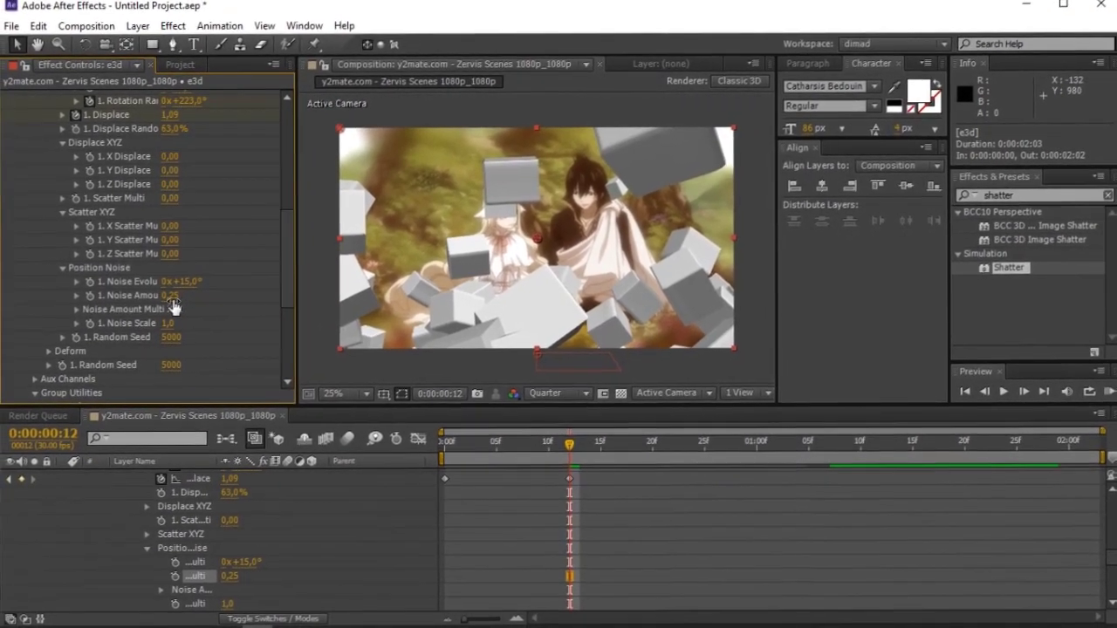
click(171, 294)
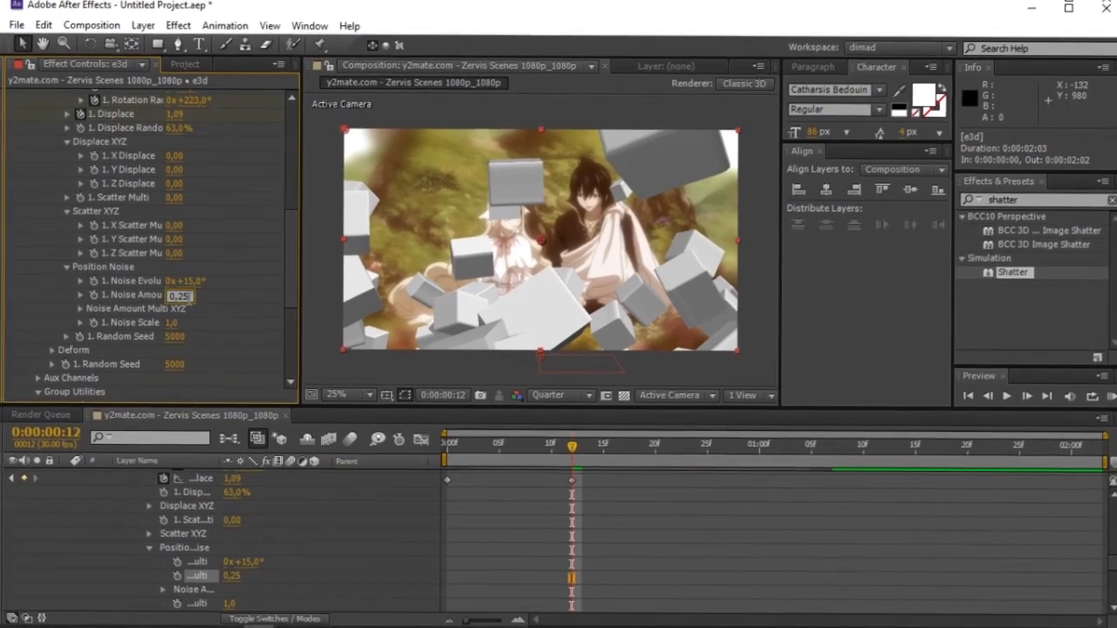
text(0,20)
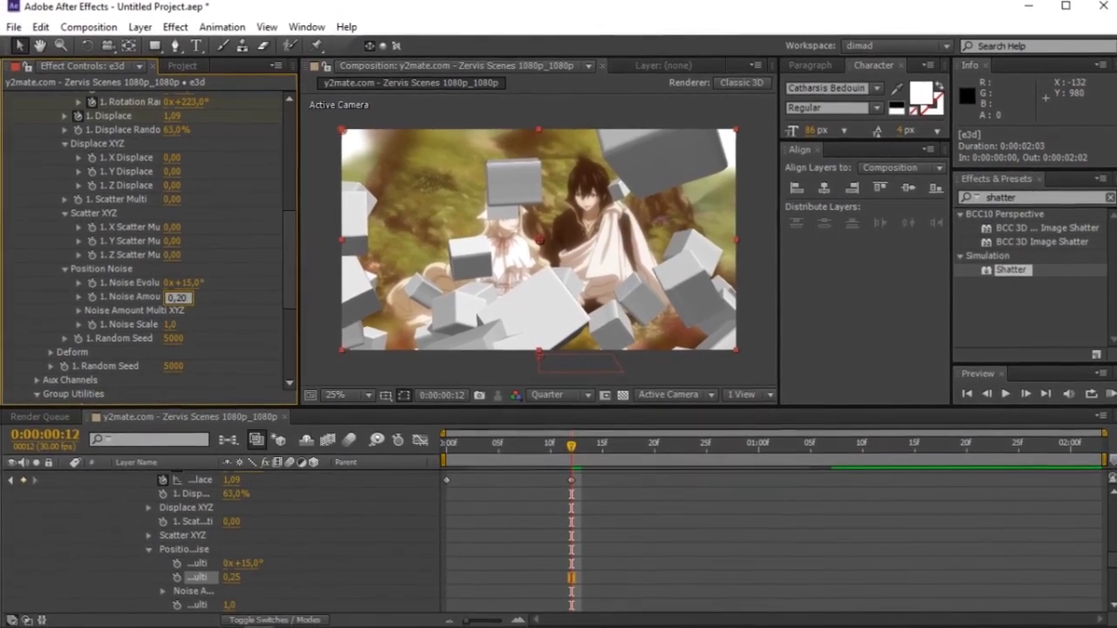
key(Return)
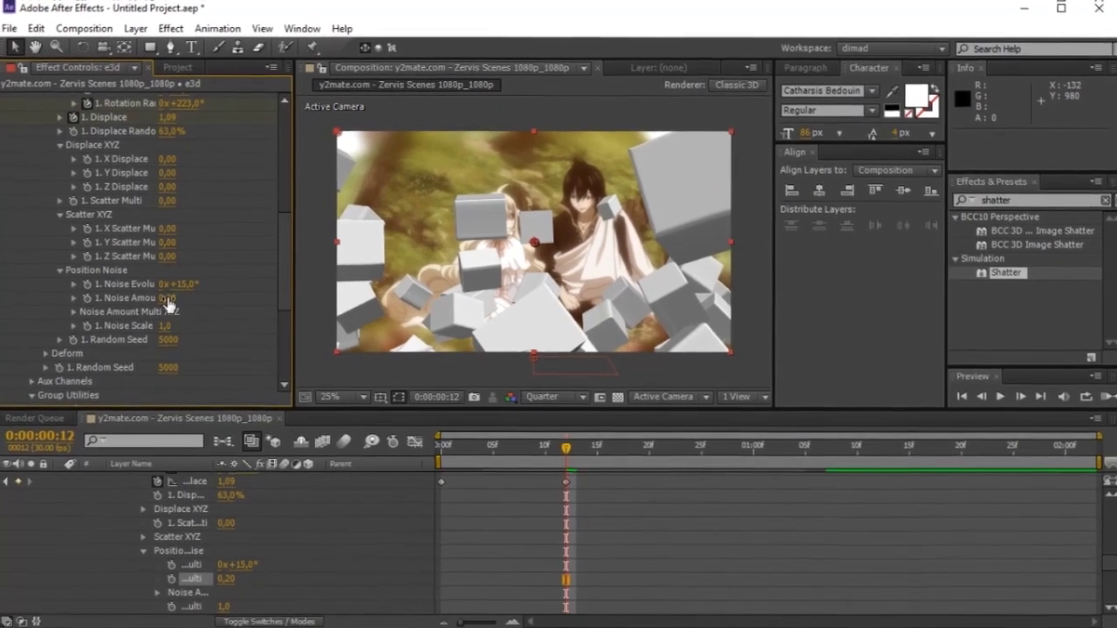
Step: Keyframe Noise Amount at 0.28 at 0:00:00:12, and set Displace Random and Noise Amount to 0 at 0:00:00:00
click(167, 299)
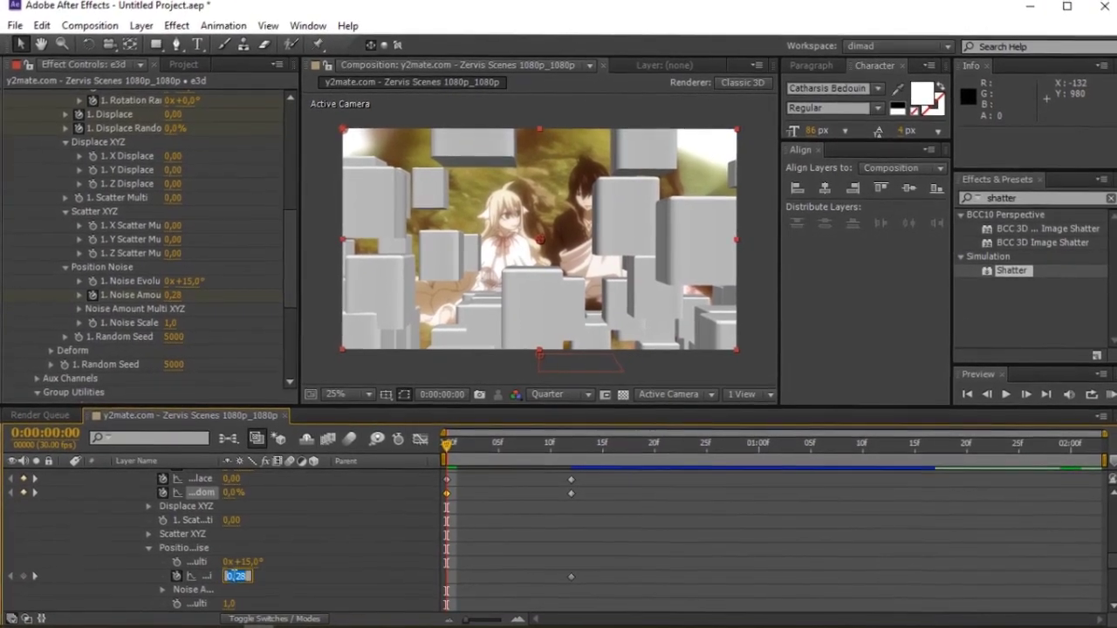
text(0)
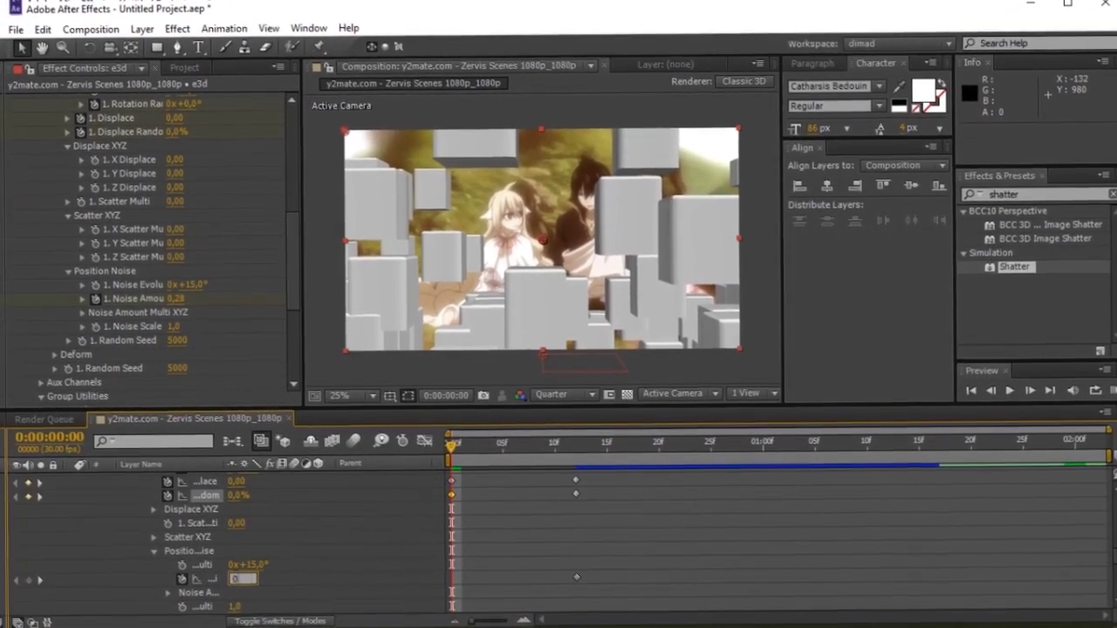
key(Return)
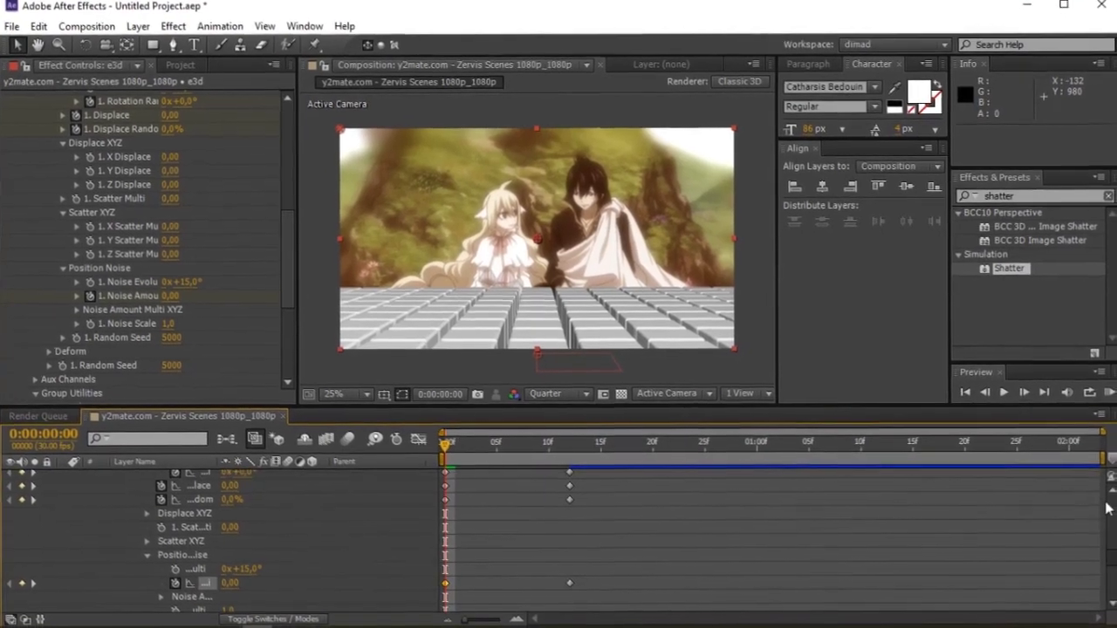
Step: Lower the Group 1 Null to Y position 1627 so the cube floor sits below the frame
scroll(279, 544, up, 10)
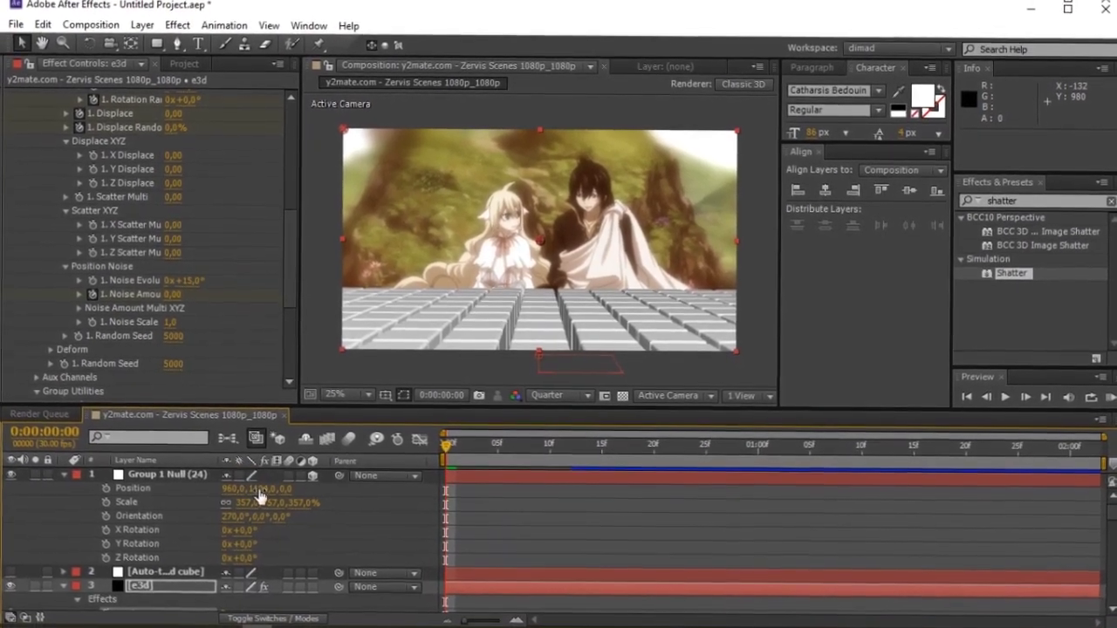
drag(262, 489, 708, 492)
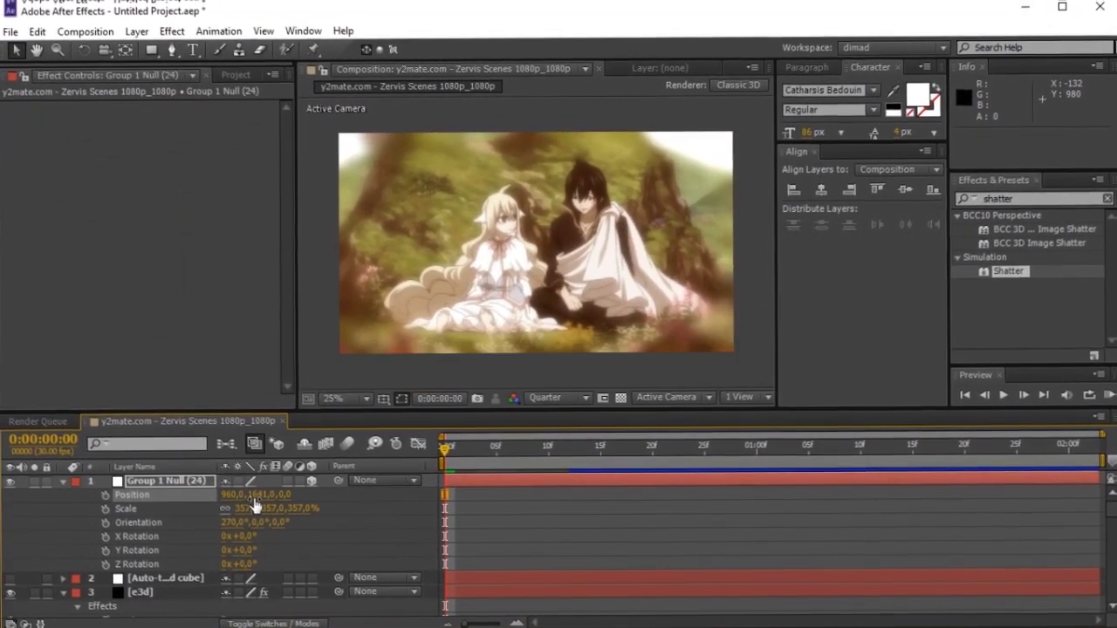
drag(253, 494, 274, 496)
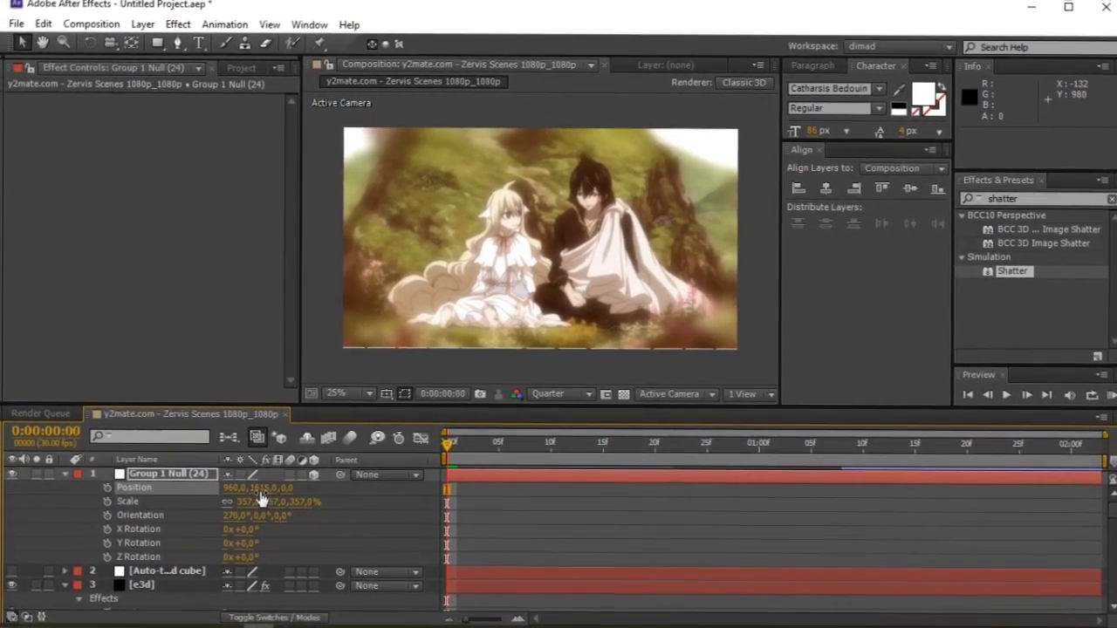
drag(262, 497, 486, 487)
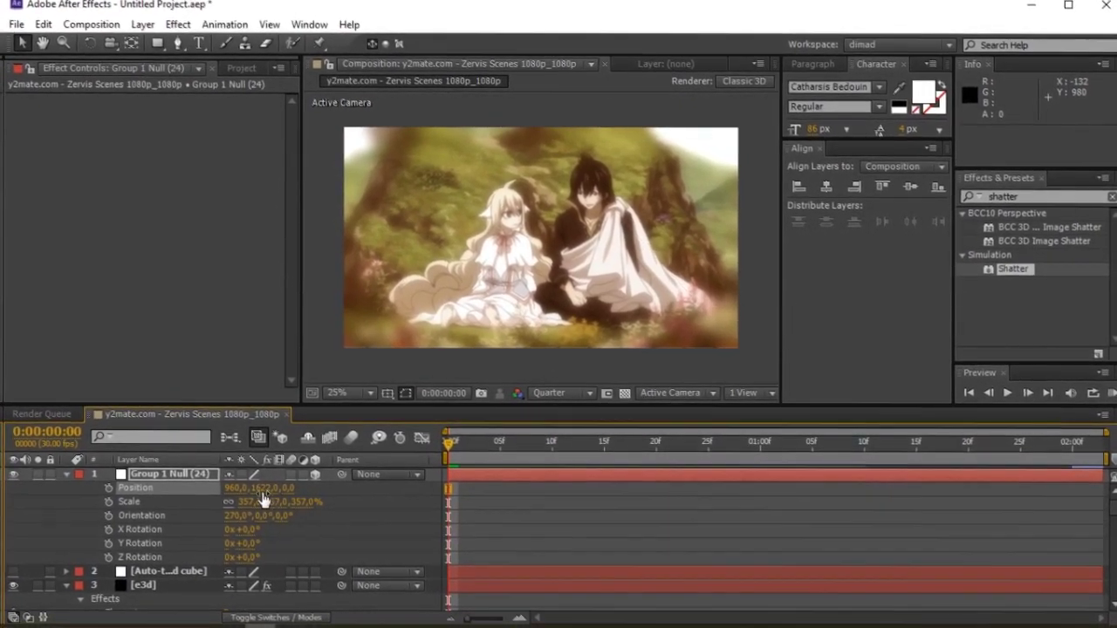
drag(263, 499, 268, 499)
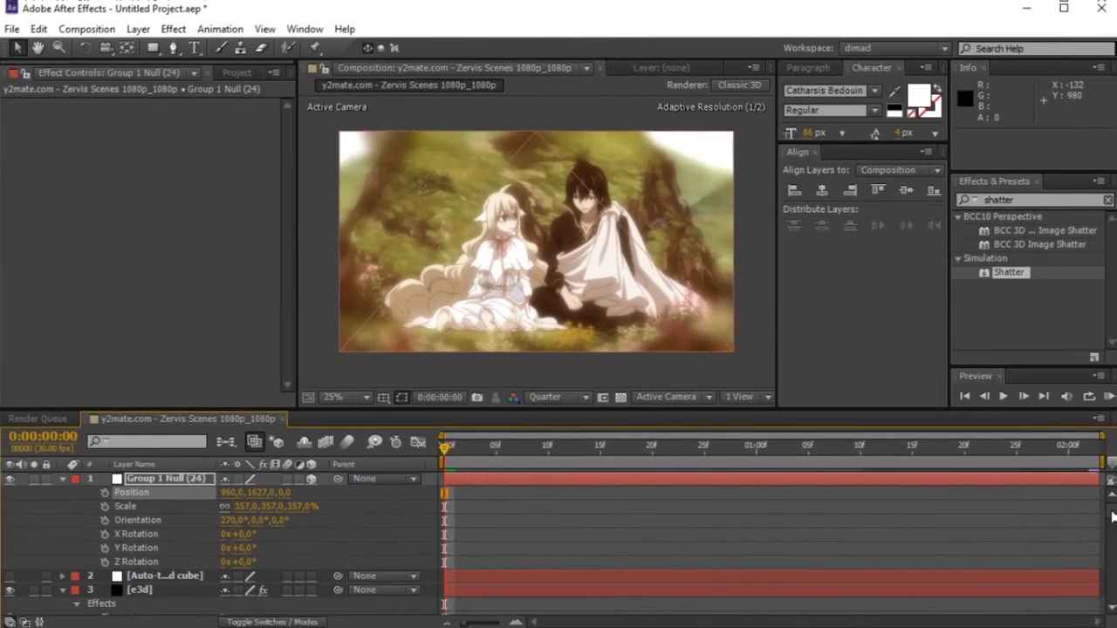
Step: Check the shatter motion between the keyframes and set Displace Random to 72% at 0:00:00:12
drag(1114, 512, 1114, 560)
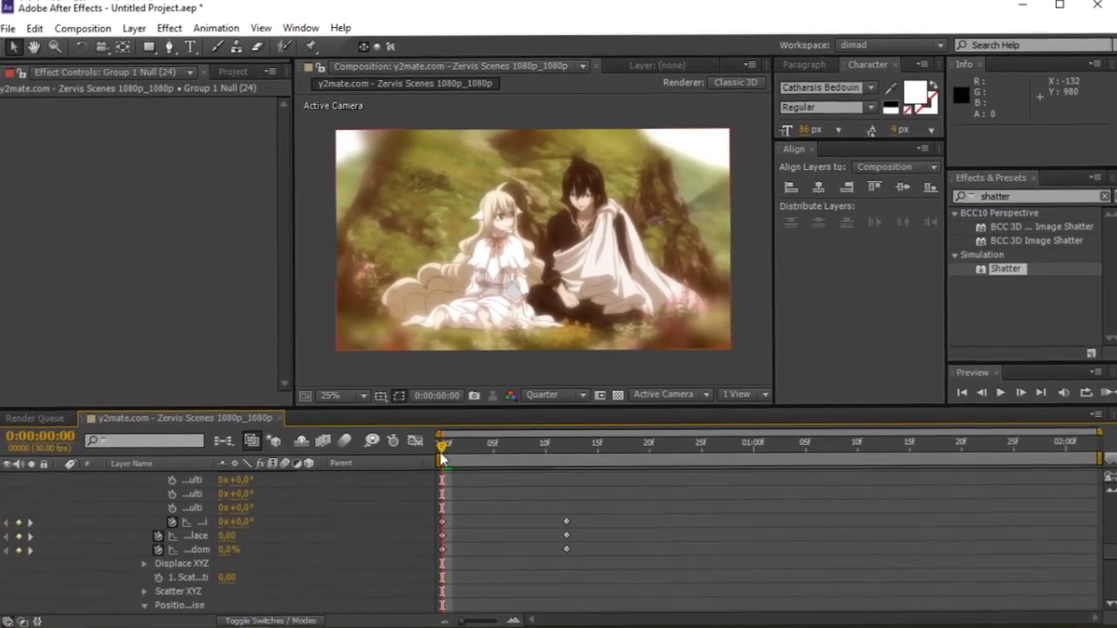
drag(445, 448, 542, 448)
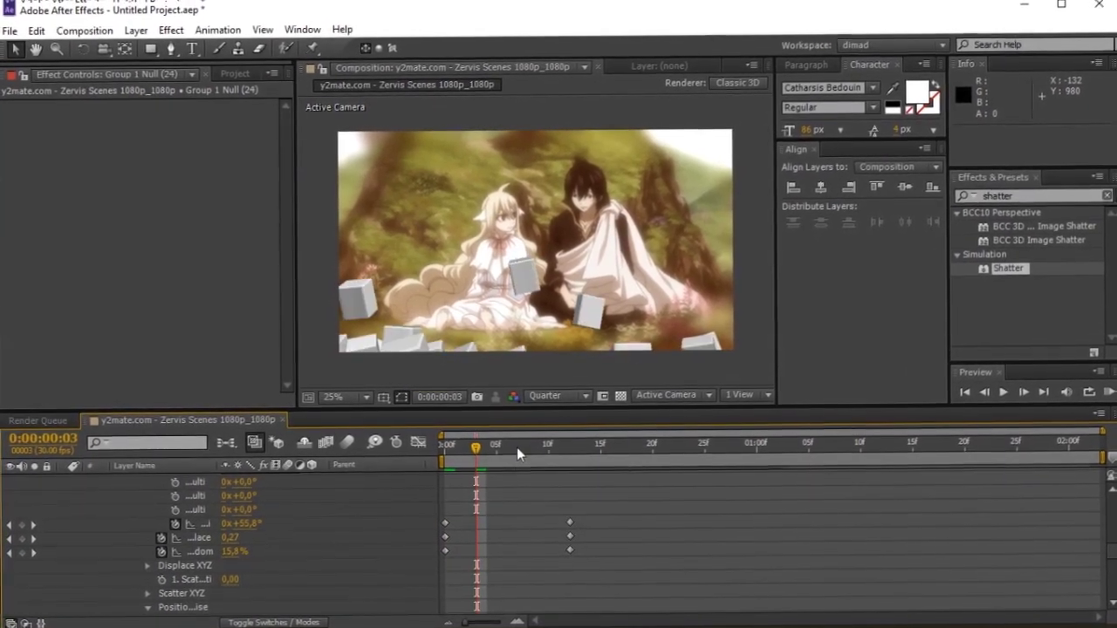
click(517, 447)
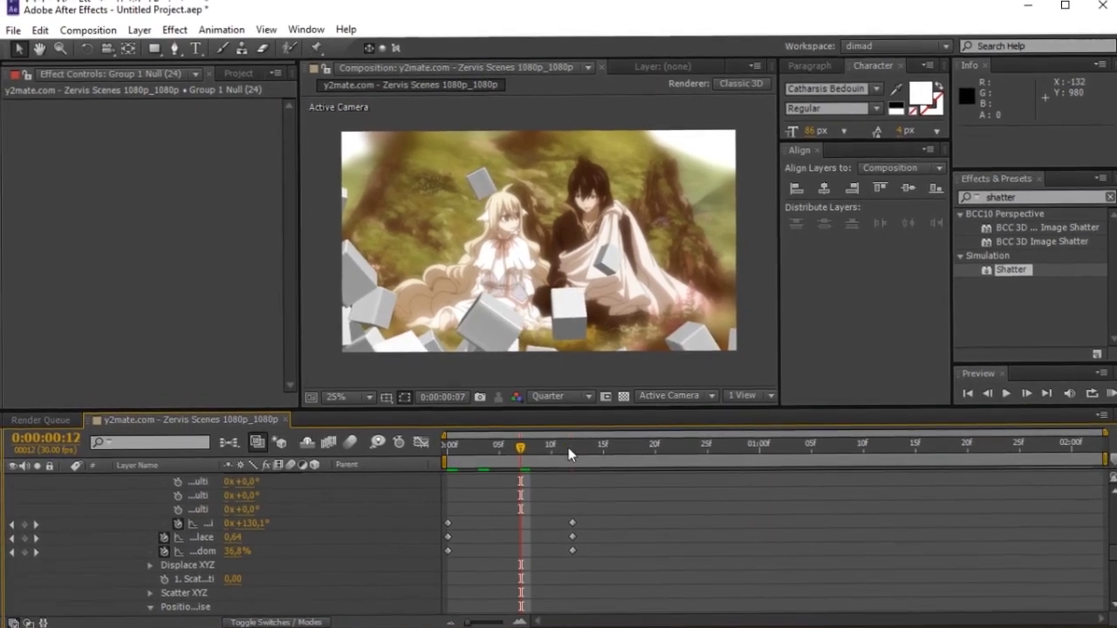
click(563, 445)
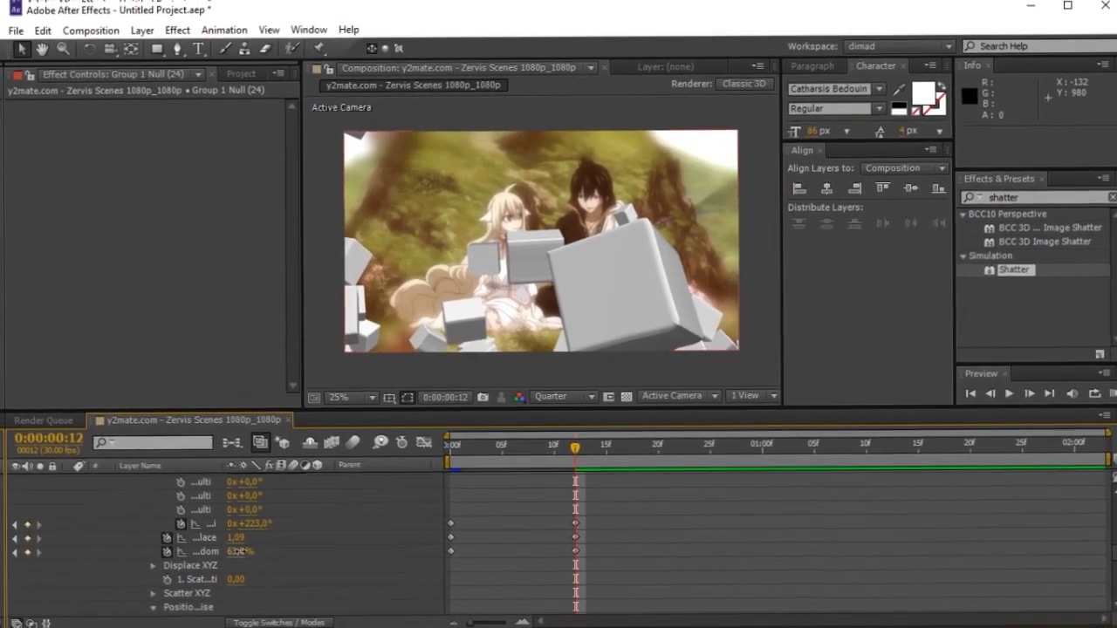
drag(234, 551, 242, 550)
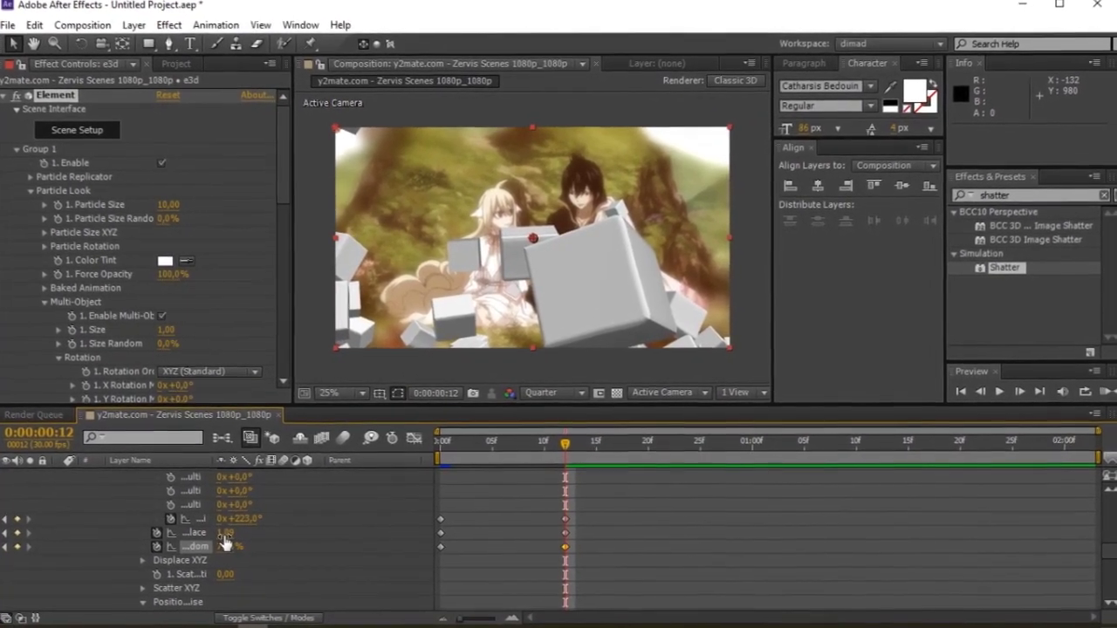
Step: Set the Position Noise's Noise Amount keyframe at 0:00:00:12 to 0.40
drag(289, 164, 294, 254)
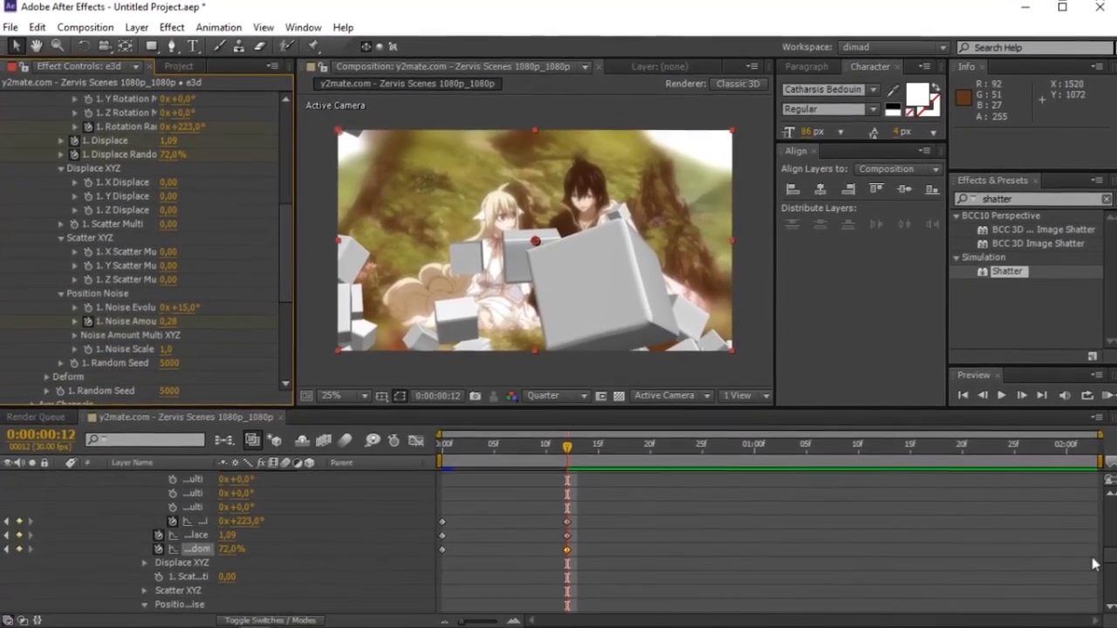
drag(1111, 555, 1113, 566)
click(376, 506)
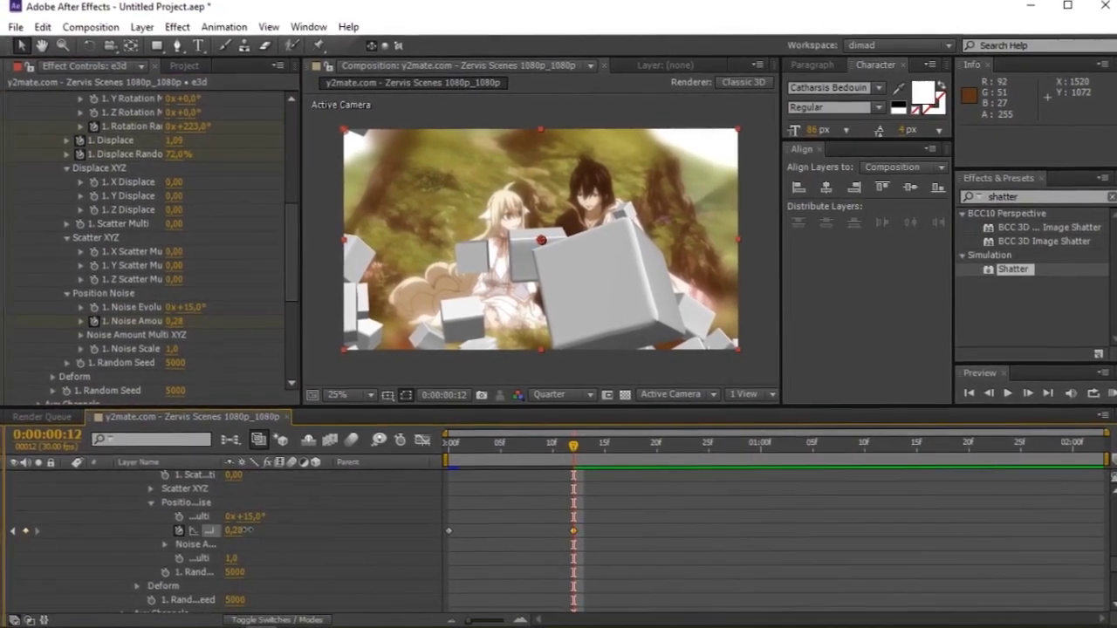
drag(232, 534, 243, 530)
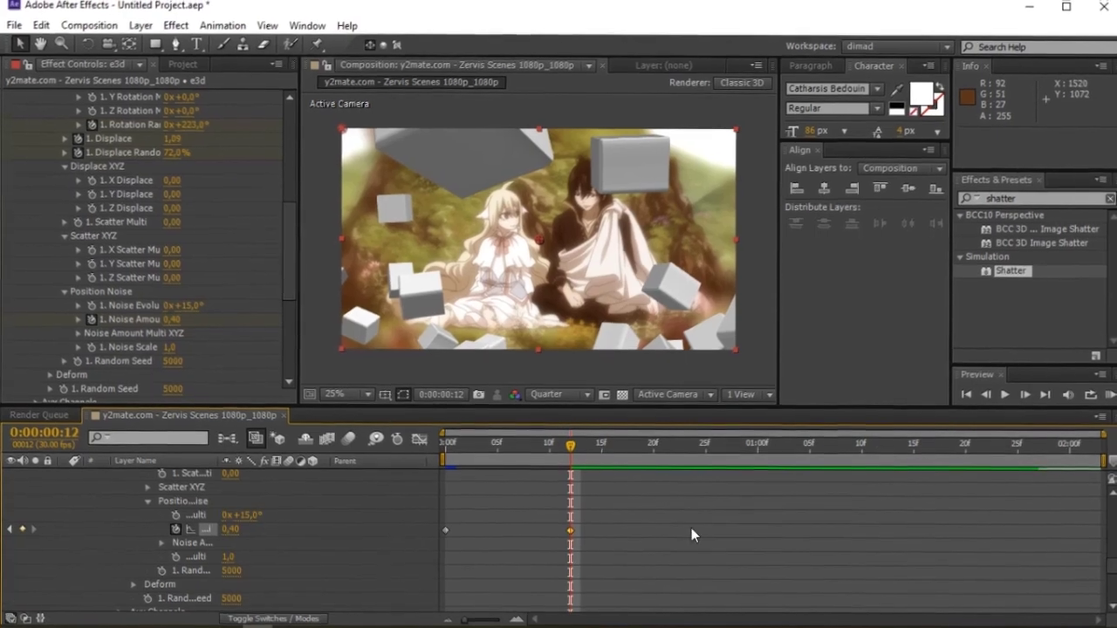
Step: Show only the e3d layer's animated properties and apply Easy Ease to all four Multi-Object properties' keyframes
key(u)
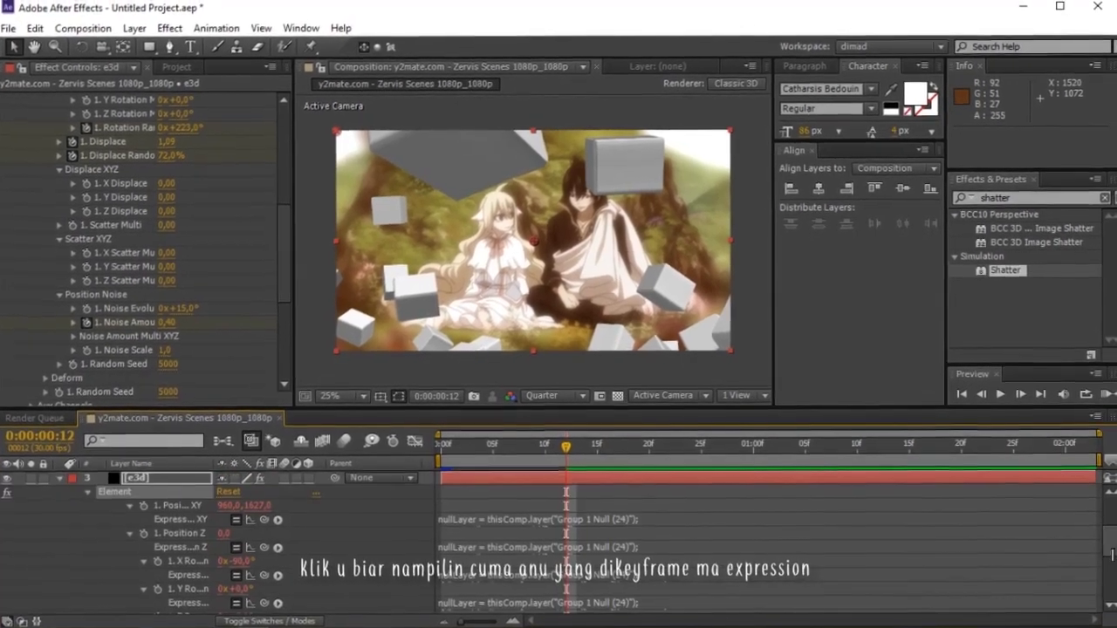
scroll(559, 549, down, 4)
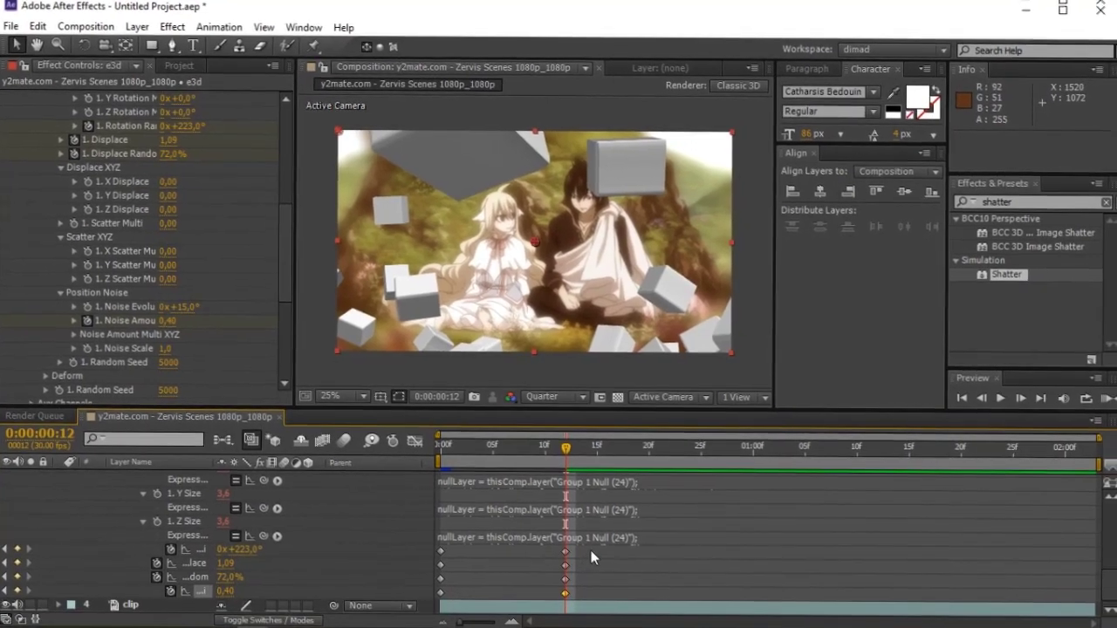
drag(589, 549, 421, 602)
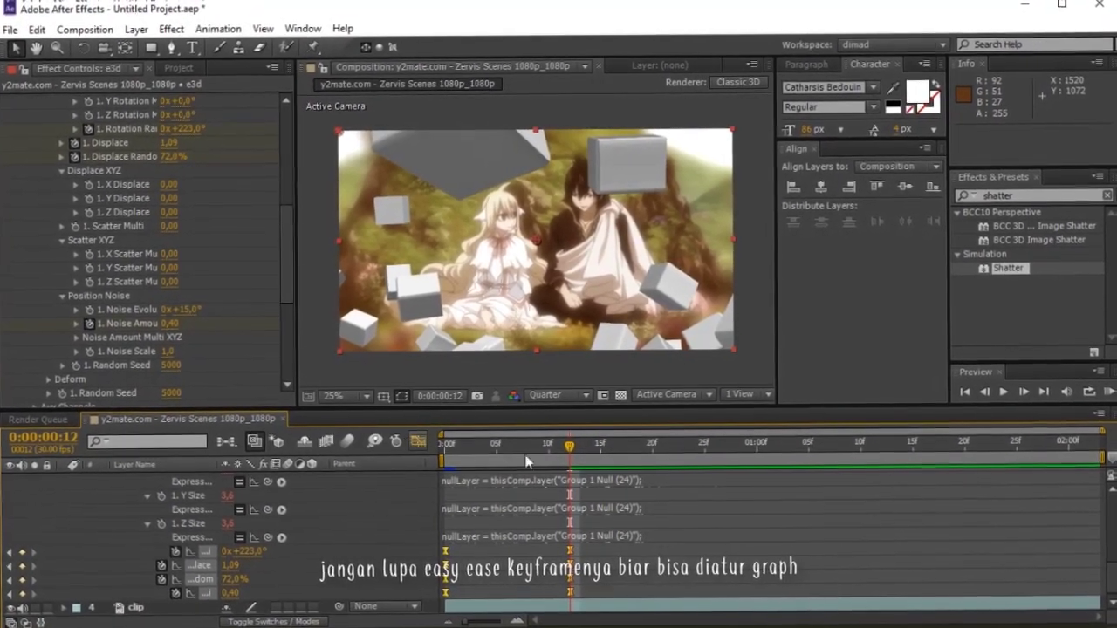
key(F9)
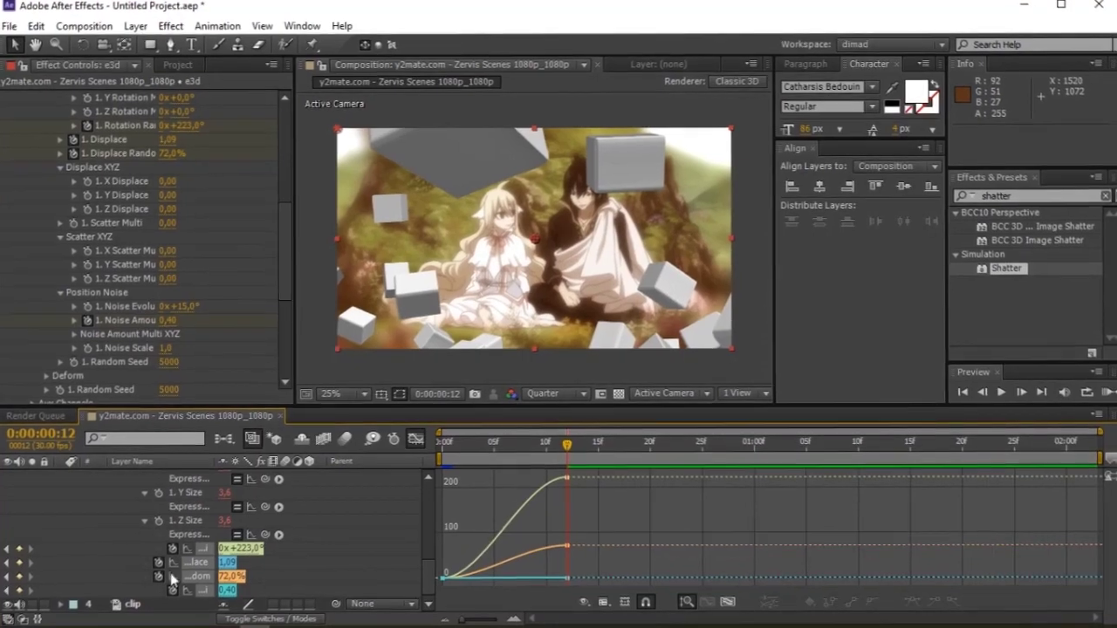
Step: Reshape the Rotation Random value curve in the graph editor to rise steeply at the start and level off gradually
click(130, 561)
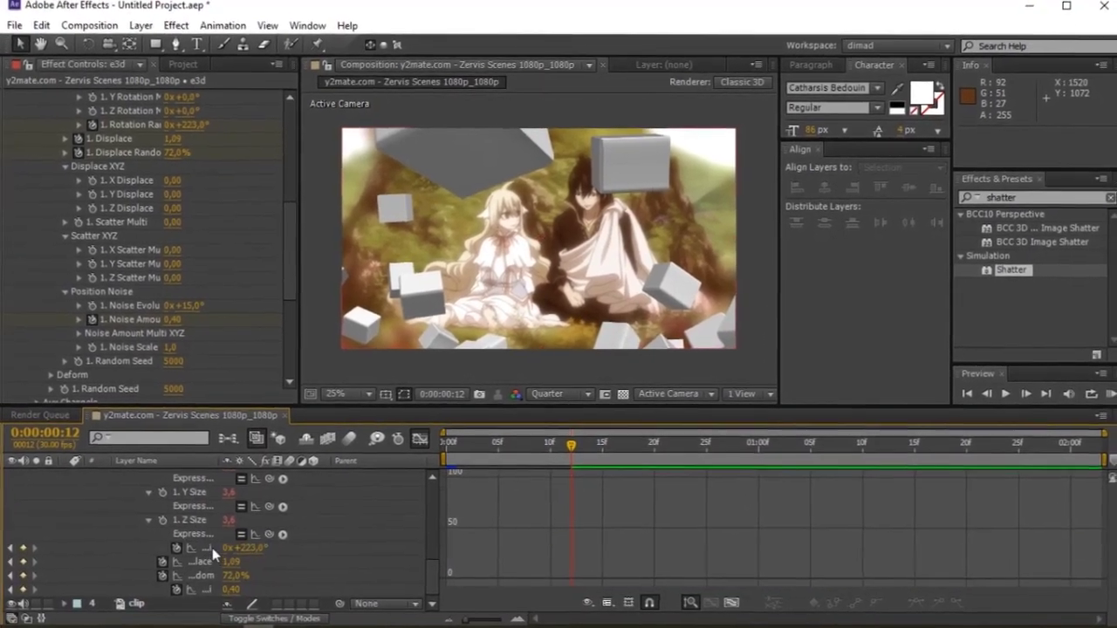
click(208, 551)
drag(547, 549, 449, 506)
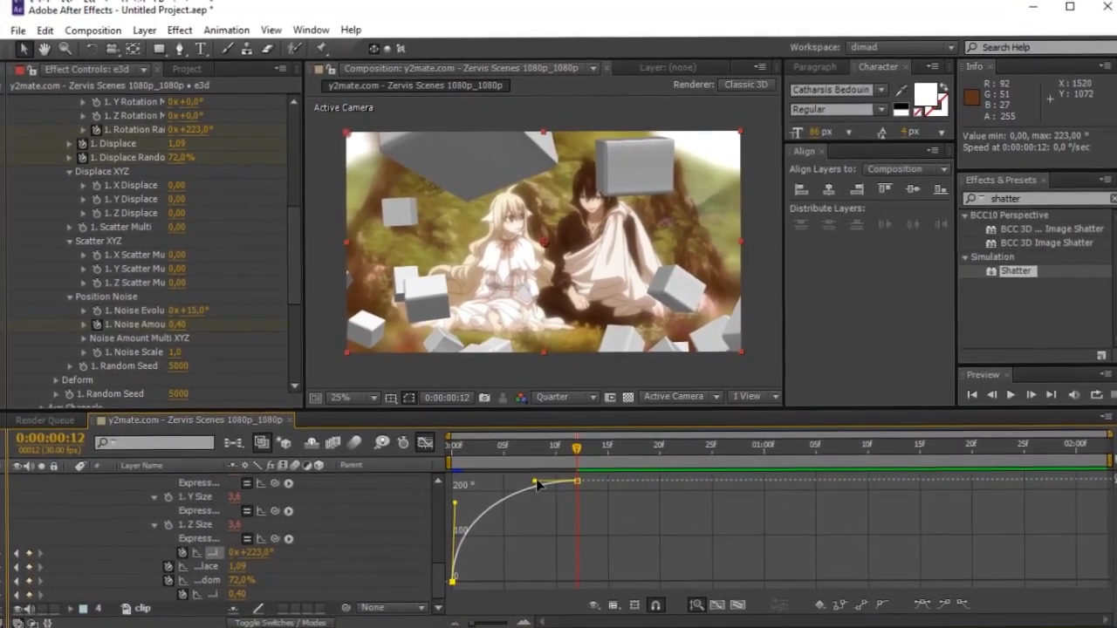
drag(535, 480, 474, 478)
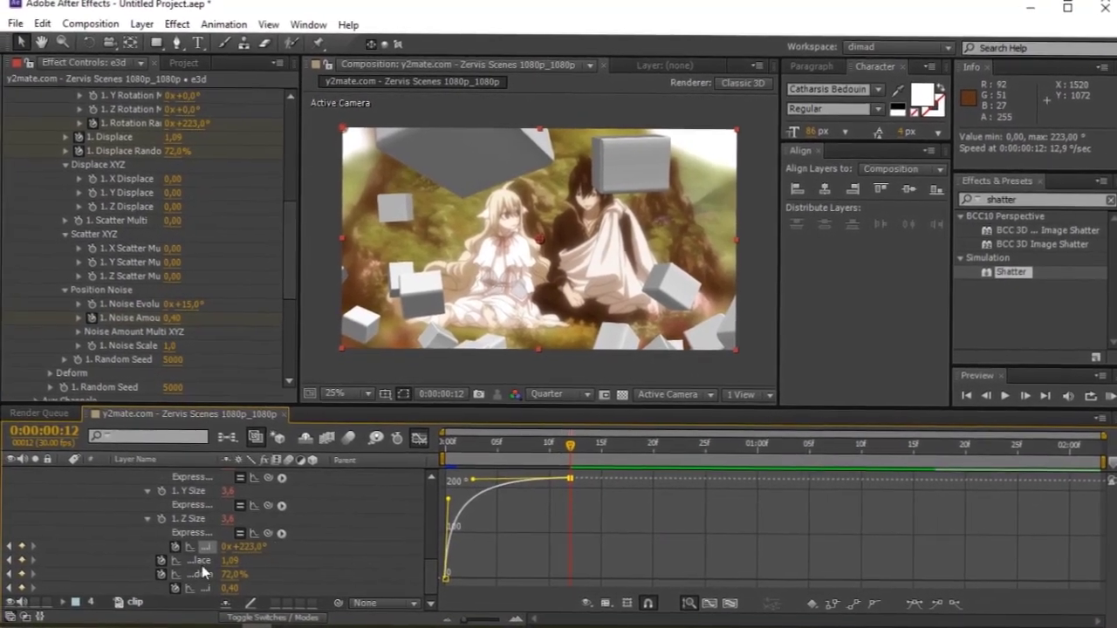
Step: Reshape the Displace value curve between its two keyframes to rise steeply at the start and level off gradually
click(204, 567)
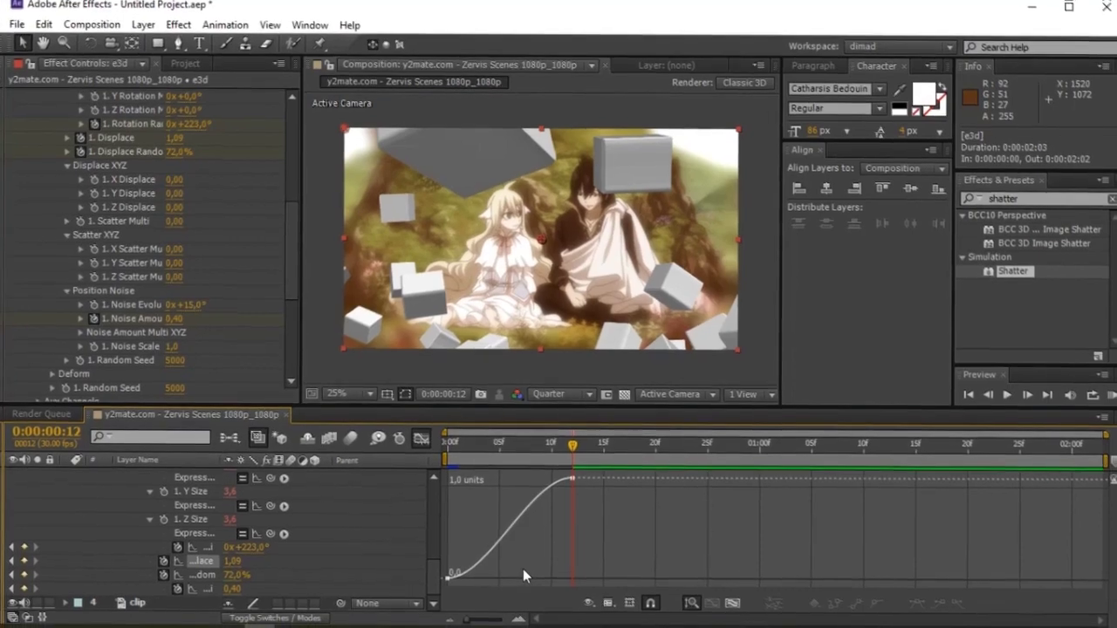
drag(521, 566, 432, 591)
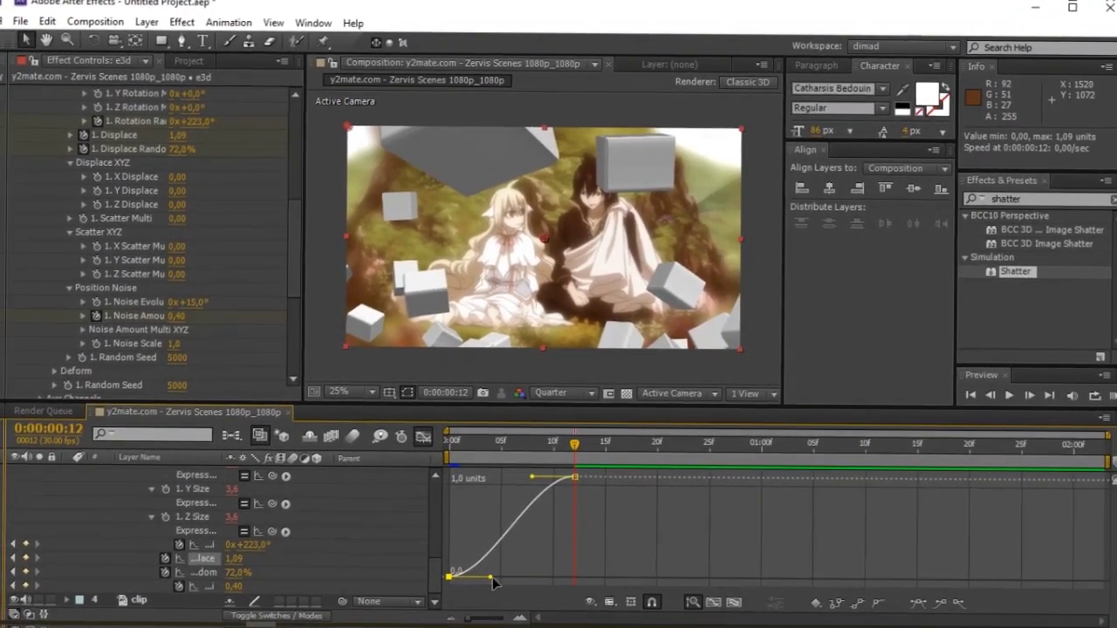
drag(489, 578, 425, 508)
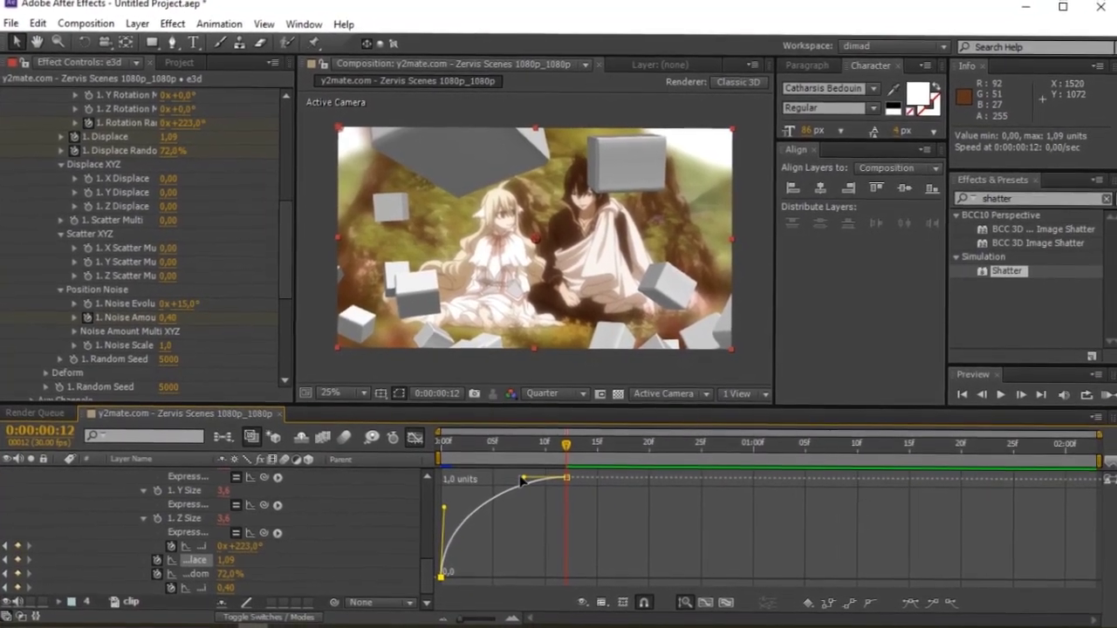
drag(526, 478, 469, 485)
Step: Reshape the Displace Random value curve with the same steep start and long, gradual levelling toward the end keyframe
click(203, 580)
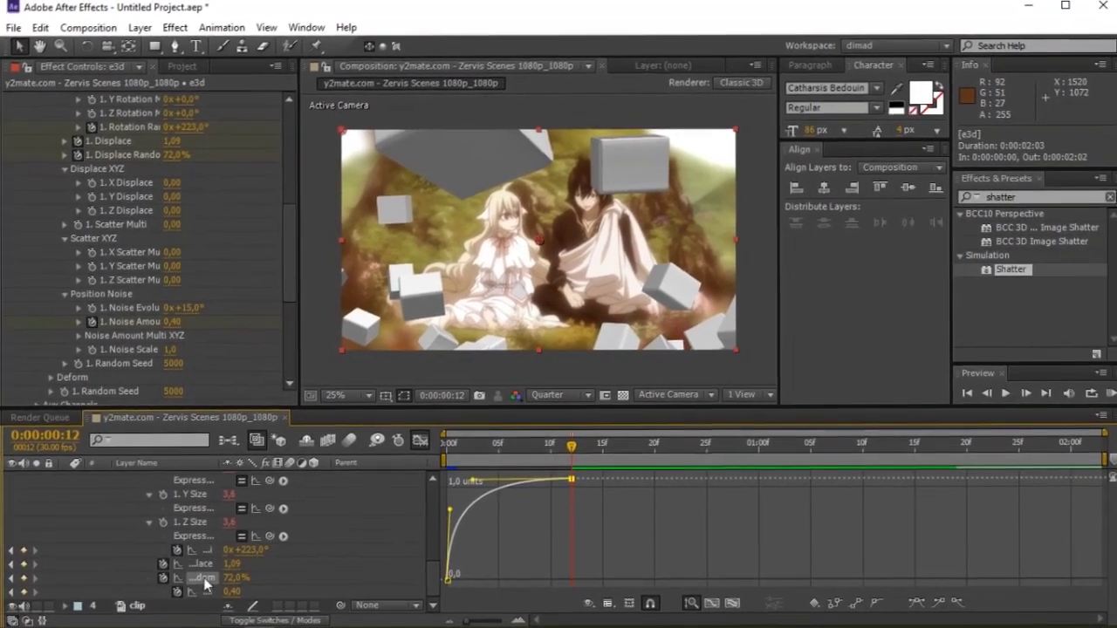
drag(549, 540, 412, 585)
drag(485, 582, 475, 573)
drag(429, 522, 429, 512)
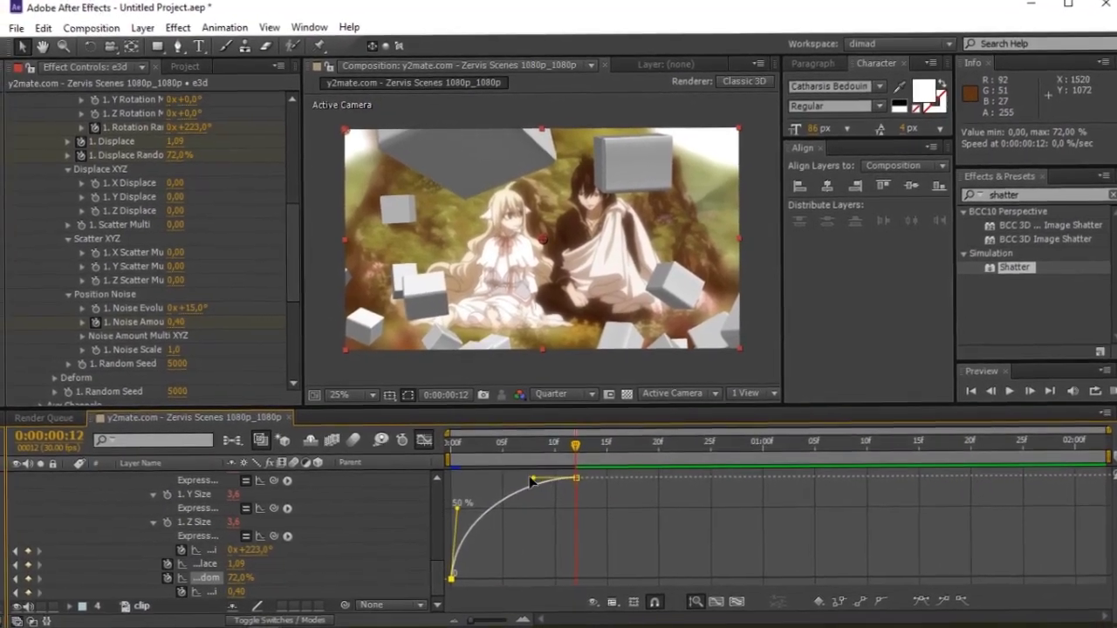
drag(527, 479, 453, 481)
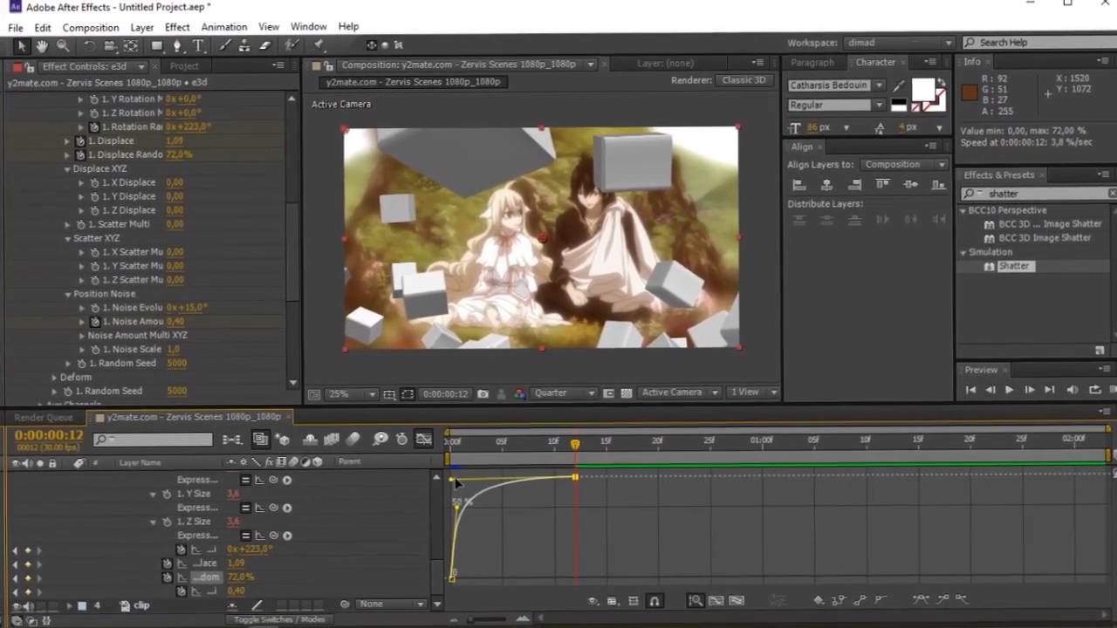
Step: Reshape the Position Noise's Noise Amount value curve to rise steeply at first and flatten toward the end keyframe
click(206, 590)
mouse_move(520, 560)
mouse_down()
mouse_move(436, 586)
mouse_move(433, 505)
mouse_up()
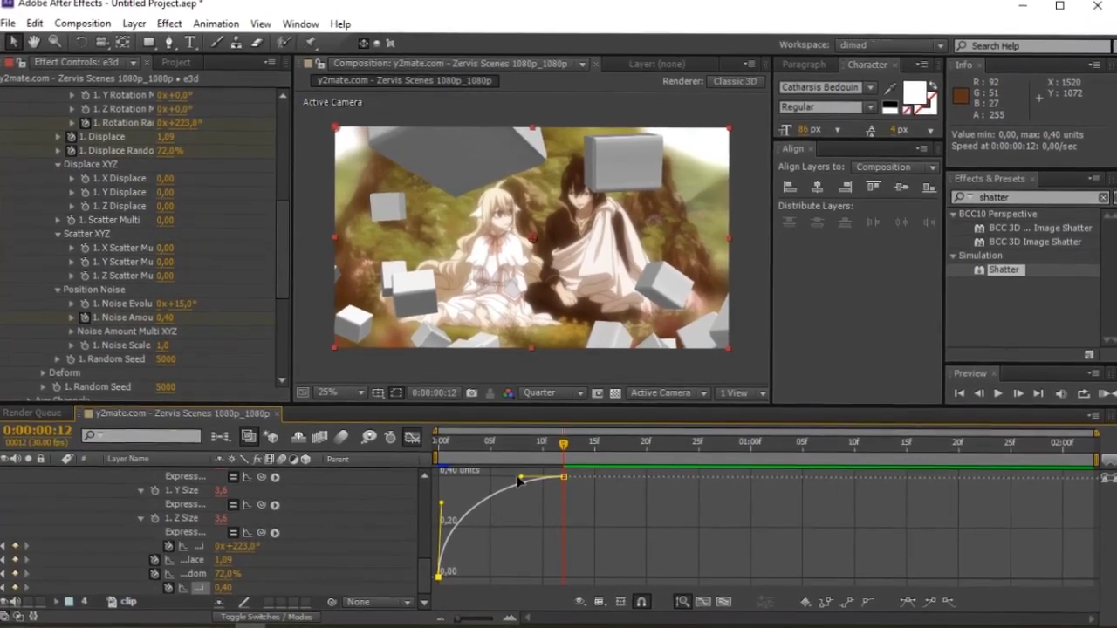
drag(522, 479, 443, 479)
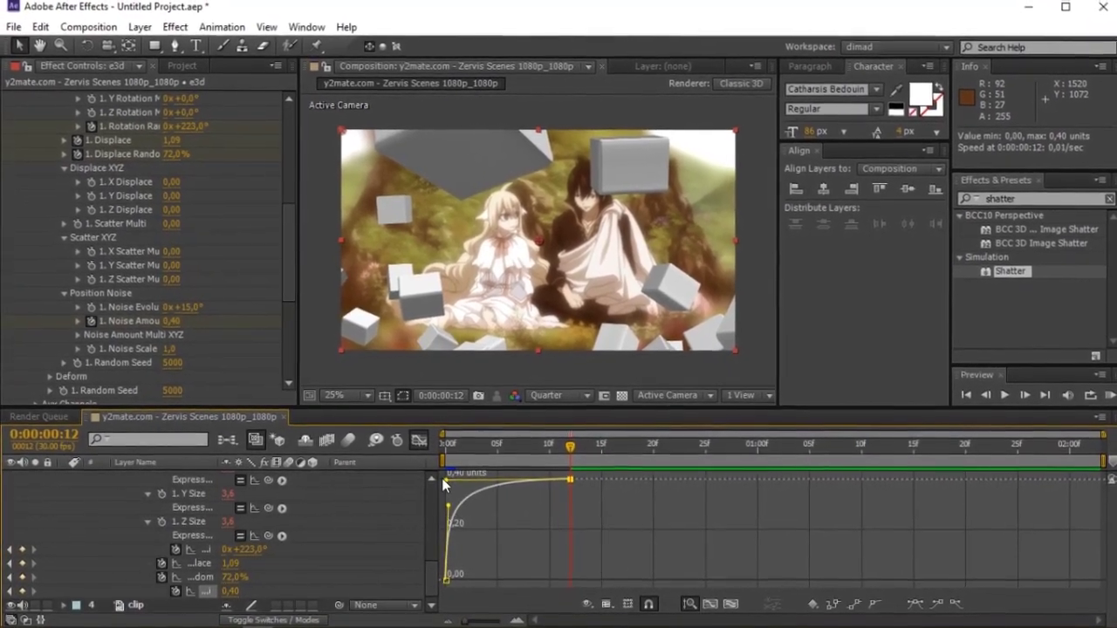
Step: Preview the eased shatter and check the cubes' positions at several frames between the start and end keyframes
click(452, 446)
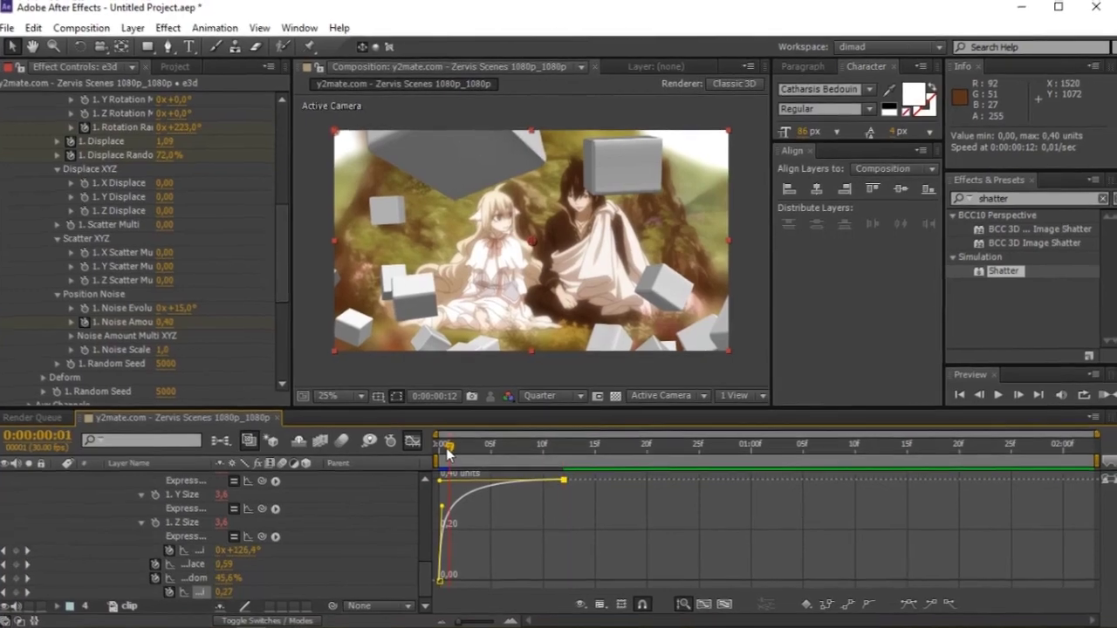
key(KP_0)
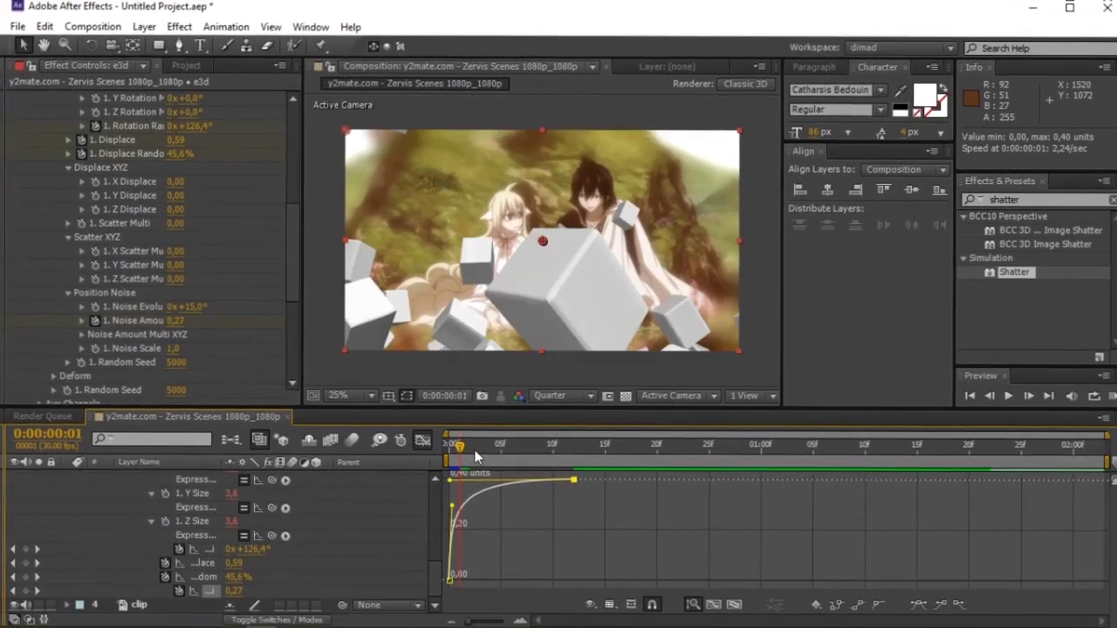
click(478, 447)
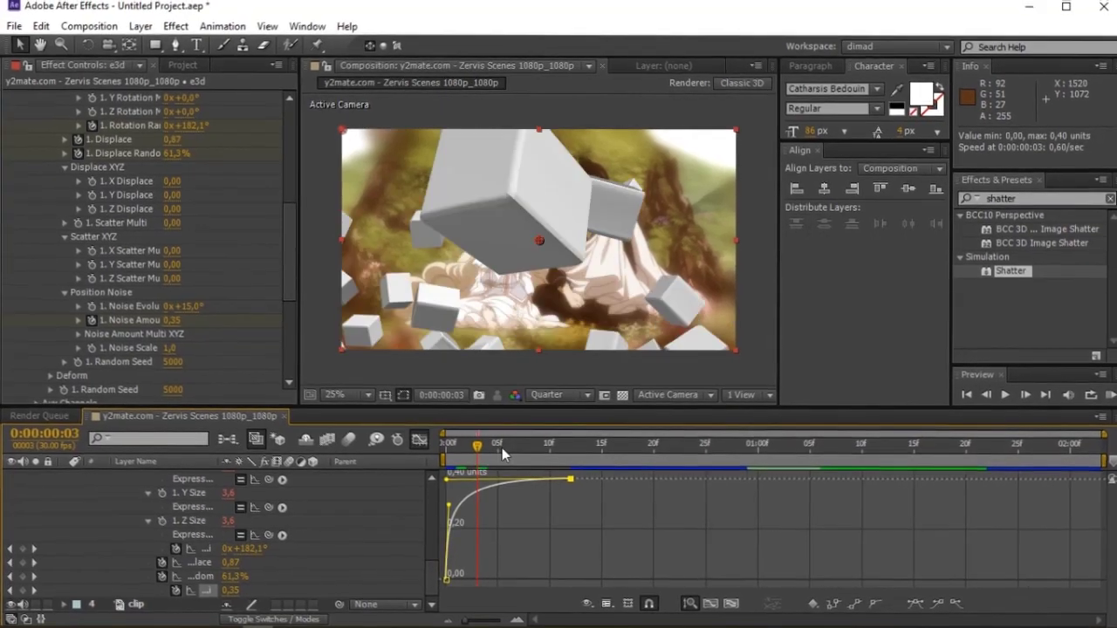
click(506, 447)
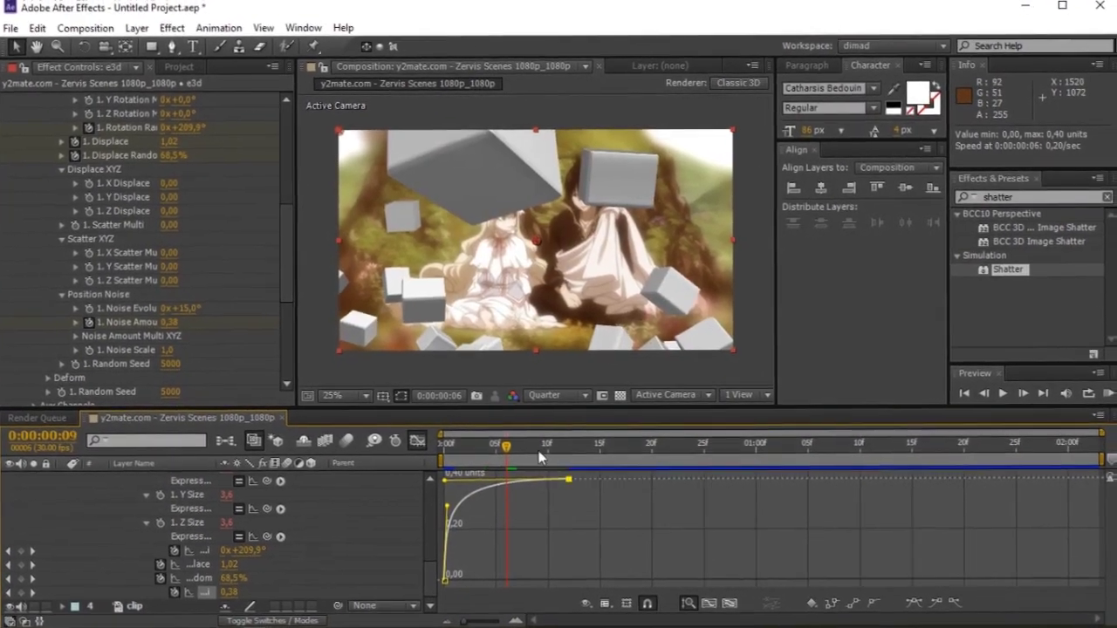
click(543, 451)
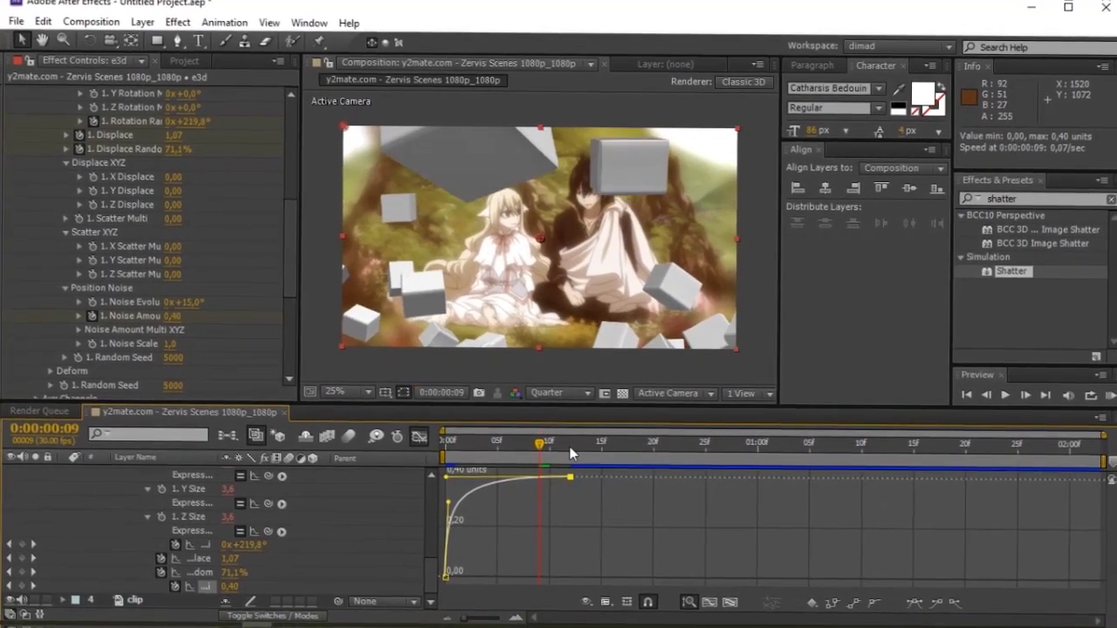
Step: Return to the end keyframes at 0:00:00:12, leave the graph view, and set Noise Amount to 0.44
click(36, 565)
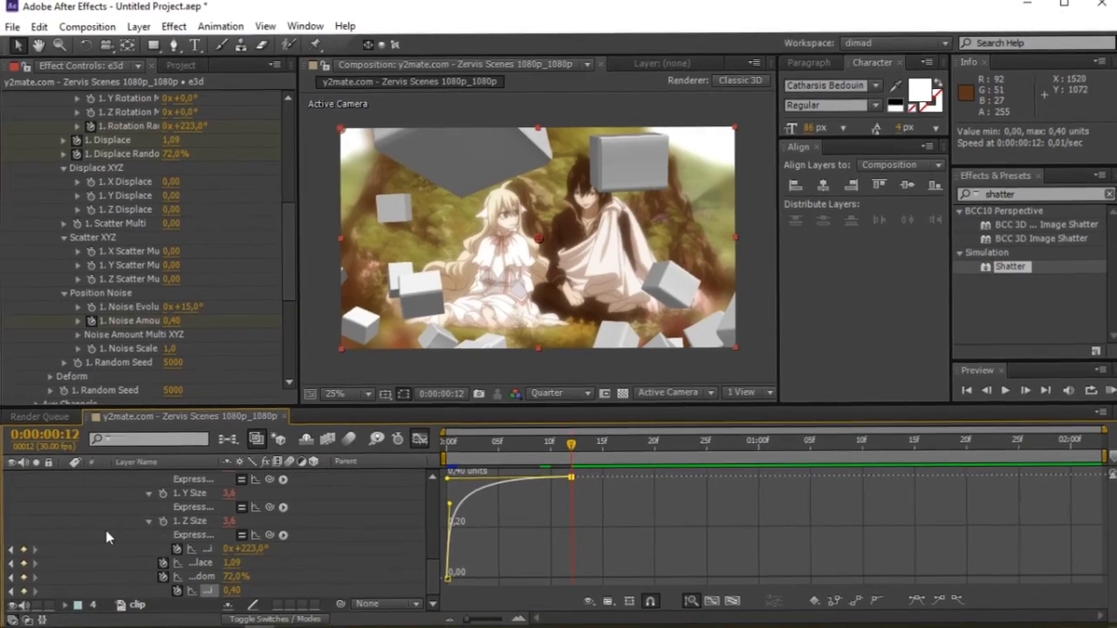
click(420, 442)
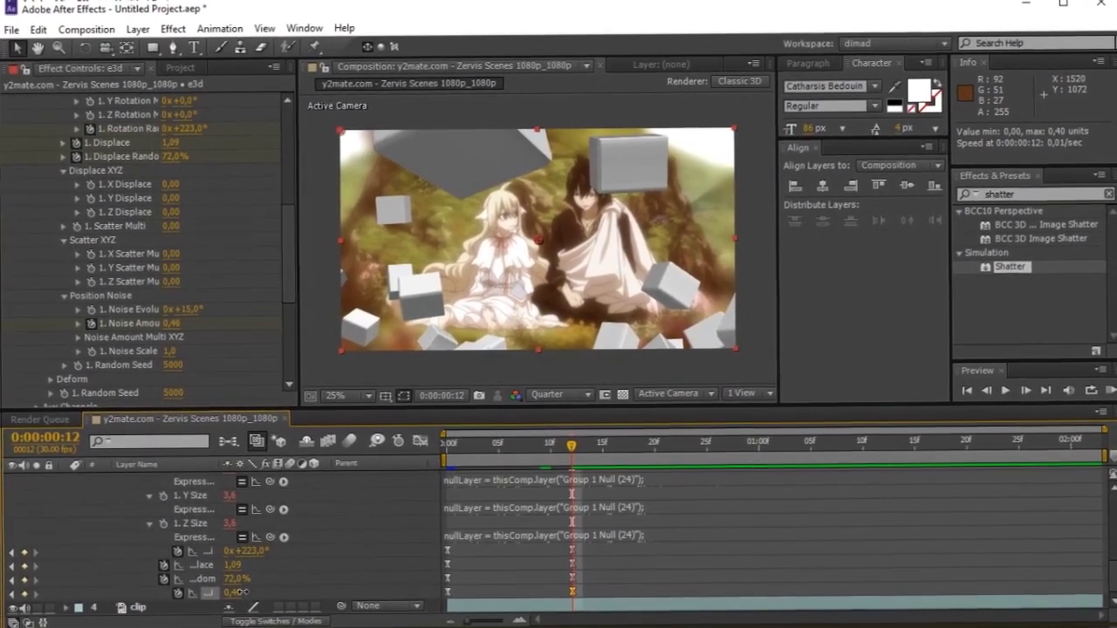
drag(238, 591, 240, 591)
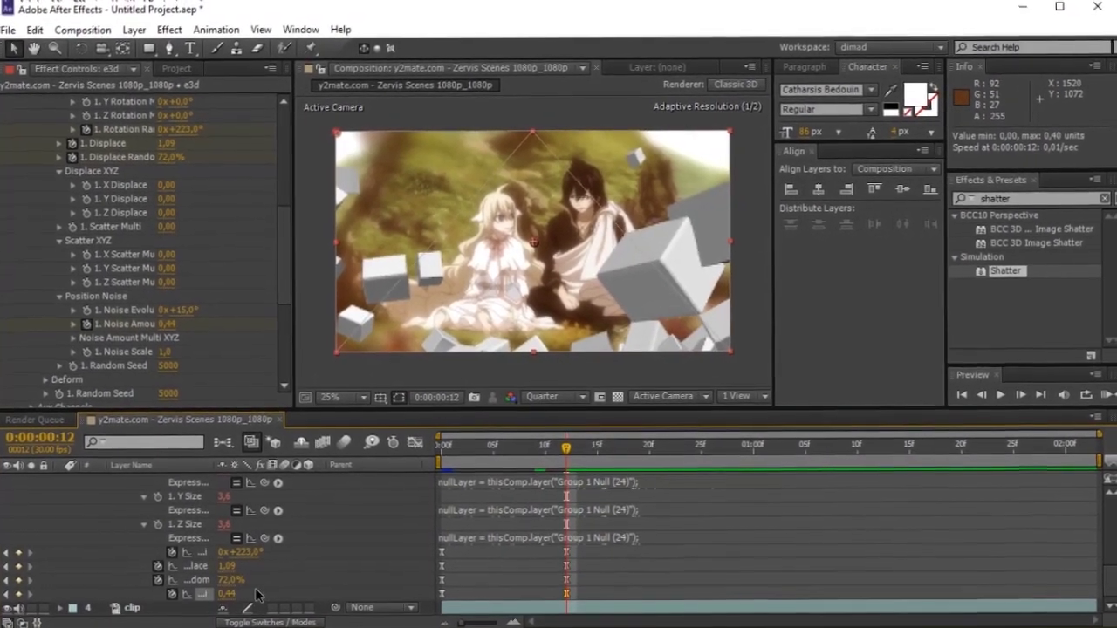
Step: Preview the shatter, then move the end keyframes of all four Multi-Object properties to 0:00:02:02
key(KP_0)
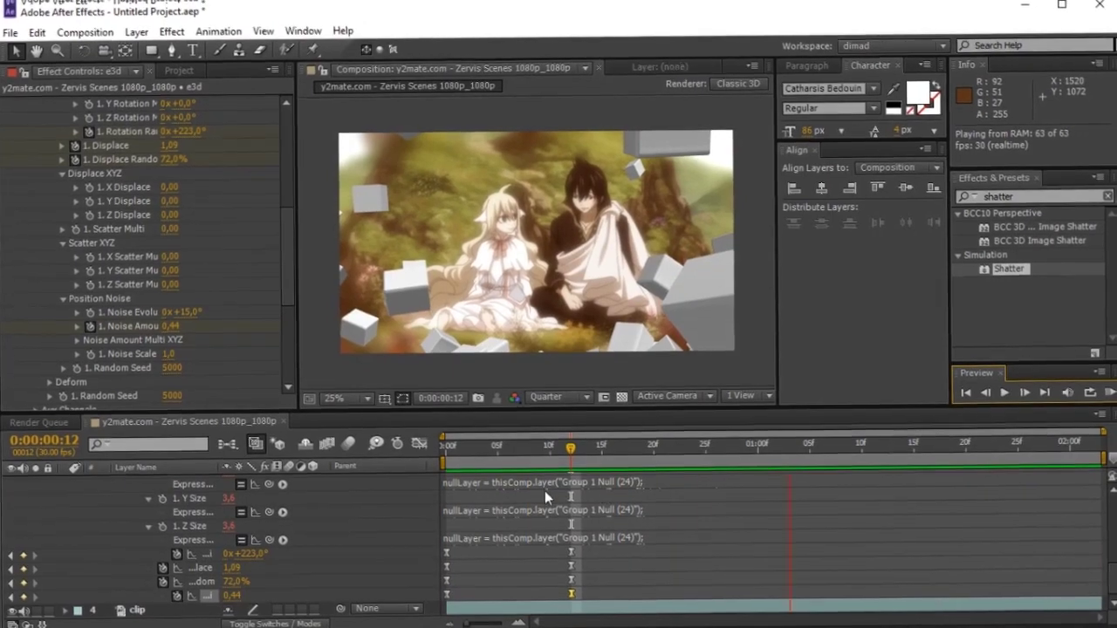
drag(559, 551, 609, 602)
drag(569, 549, 1091, 547)
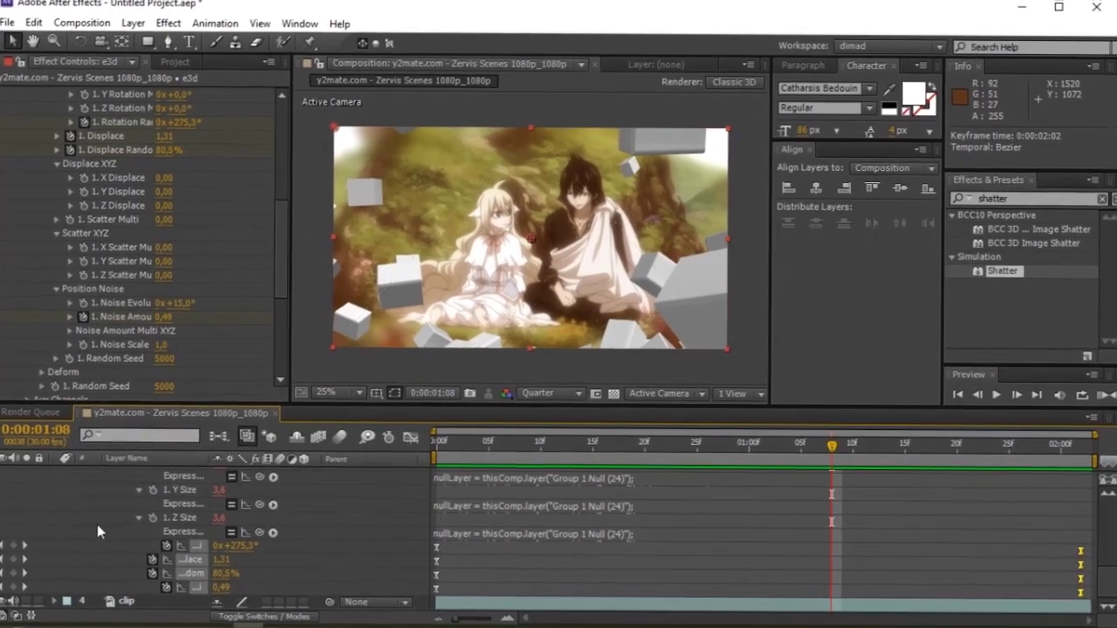
Step: Adjust the start handle of the lengthened Rotation Random value curve so it rises quickly without overshooting the end value
click(416, 439)
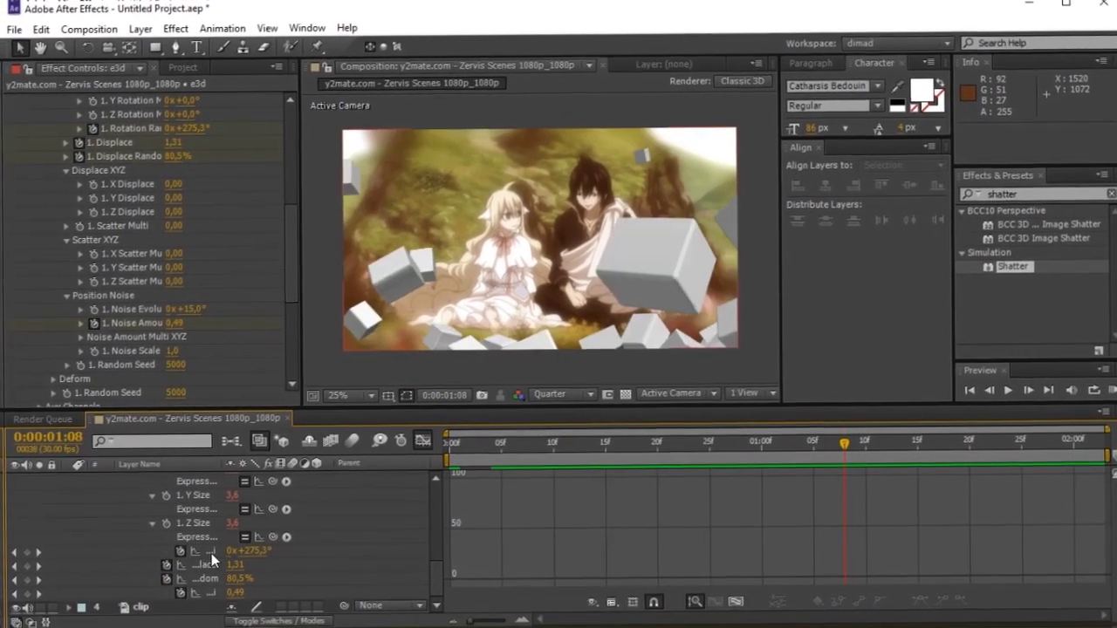
click(211, 553)
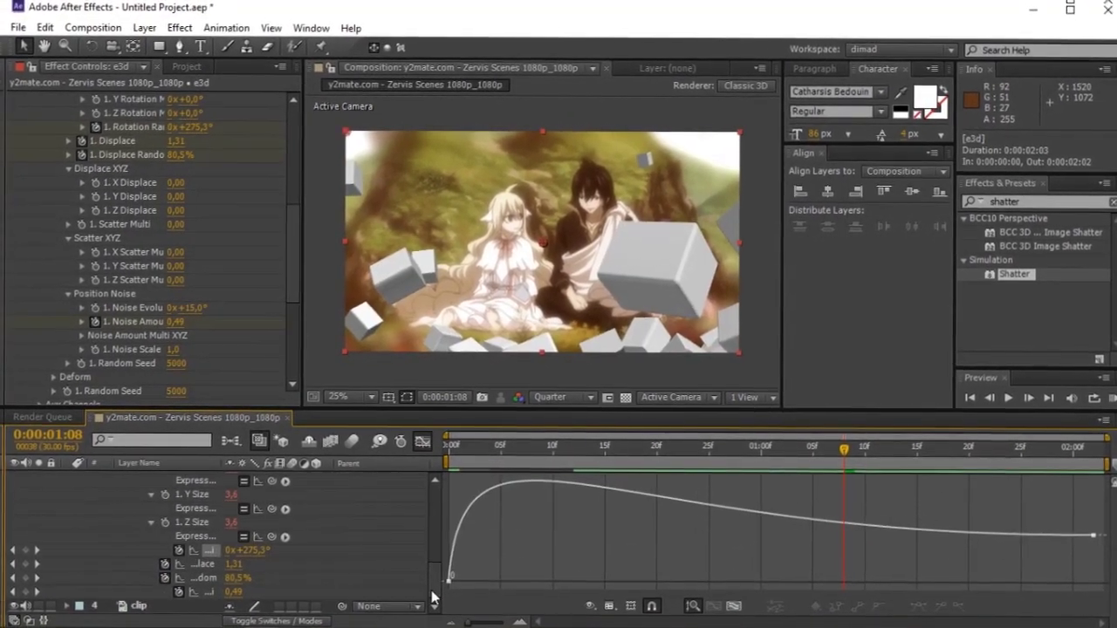
drag(520, 583, 445, 529)
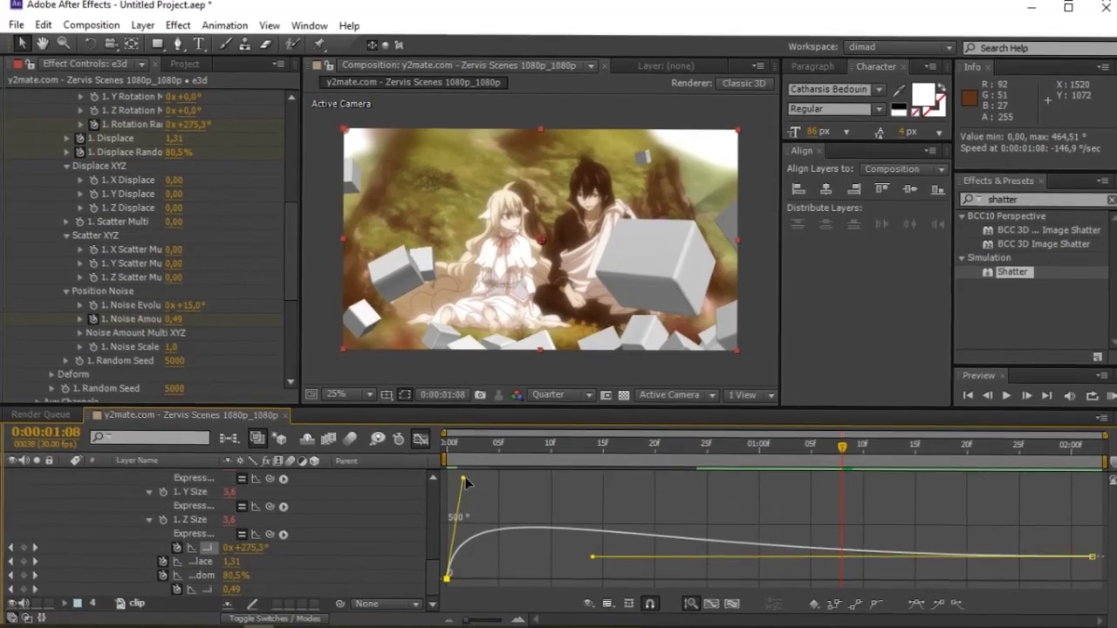
drag(465, 478, 511, 532)
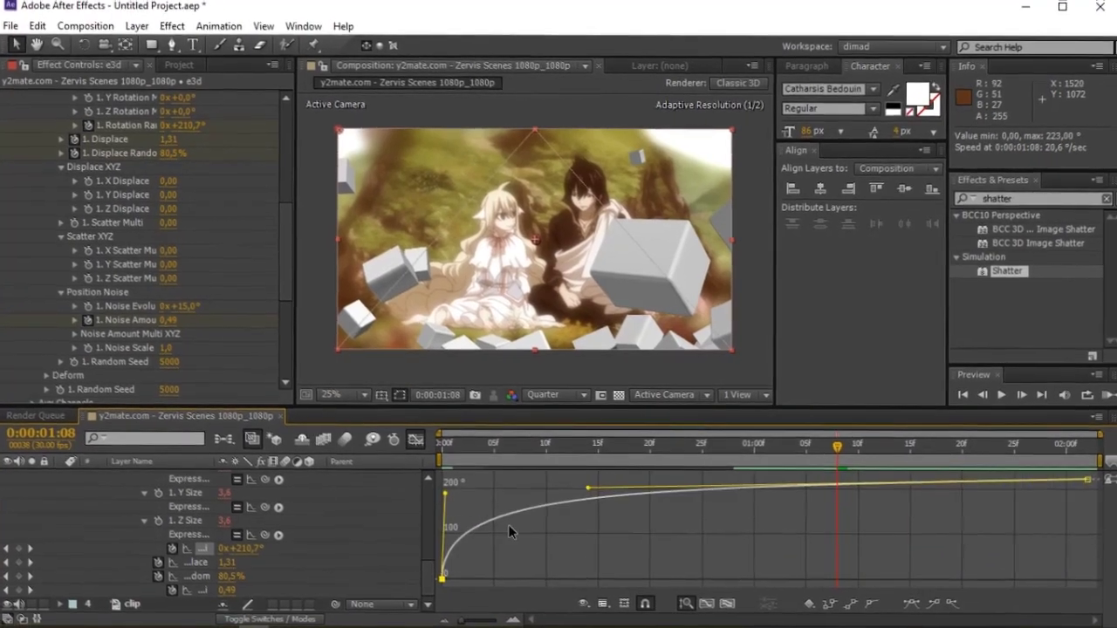
Step: Lower the start handle of the lengthened Displace value curve so it climbs smoothly without overshooting
click(203, 564)
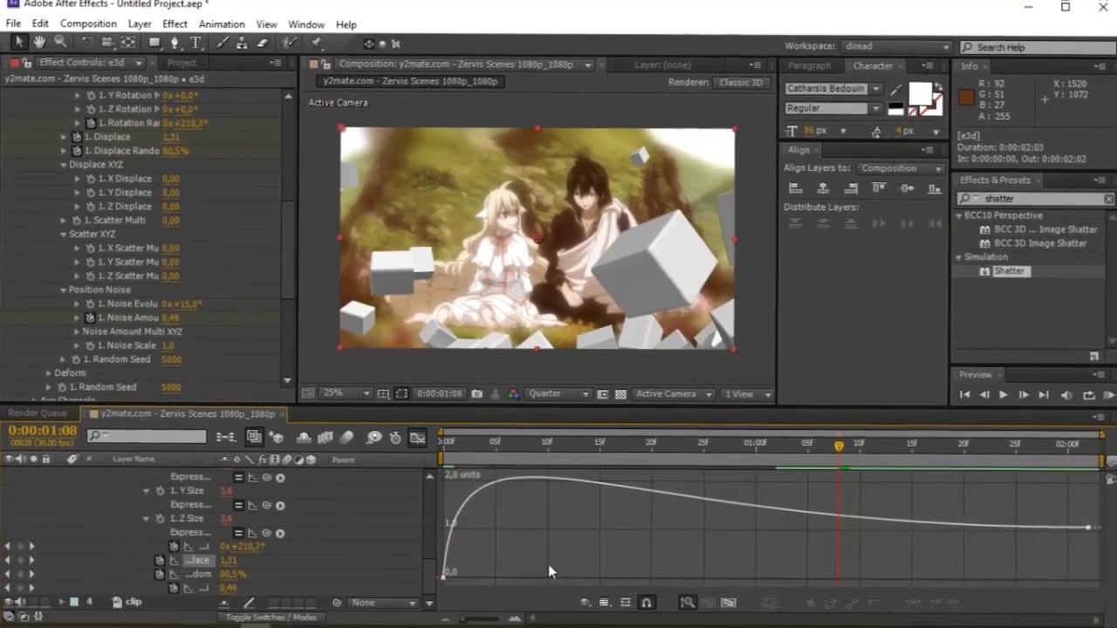
drag(513, 547, 427, 603)
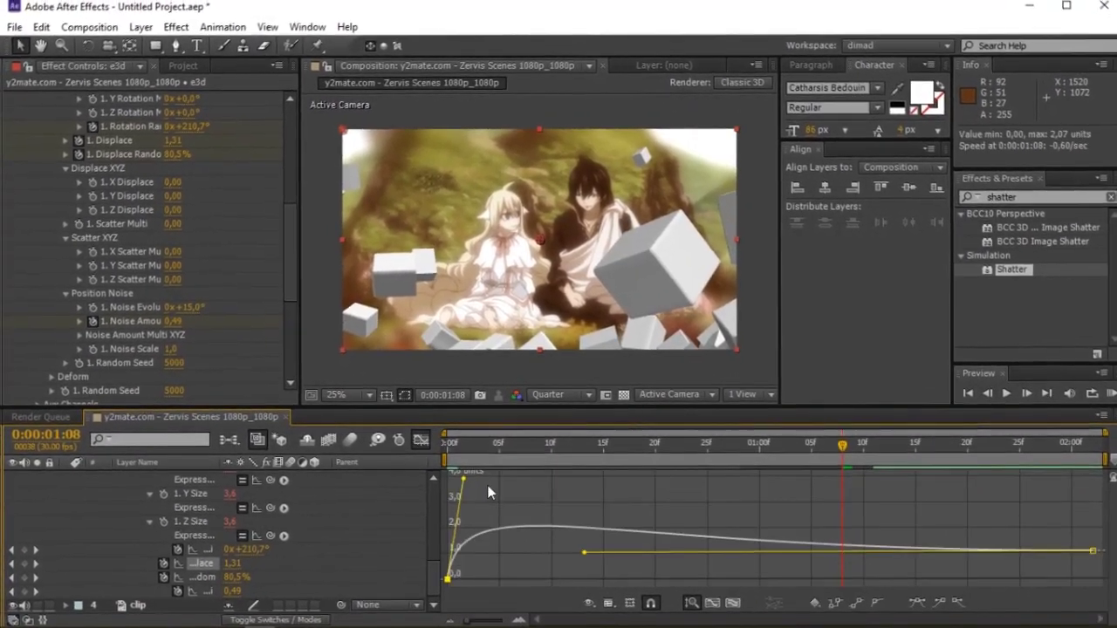
drag(463, 479, 450, 563)
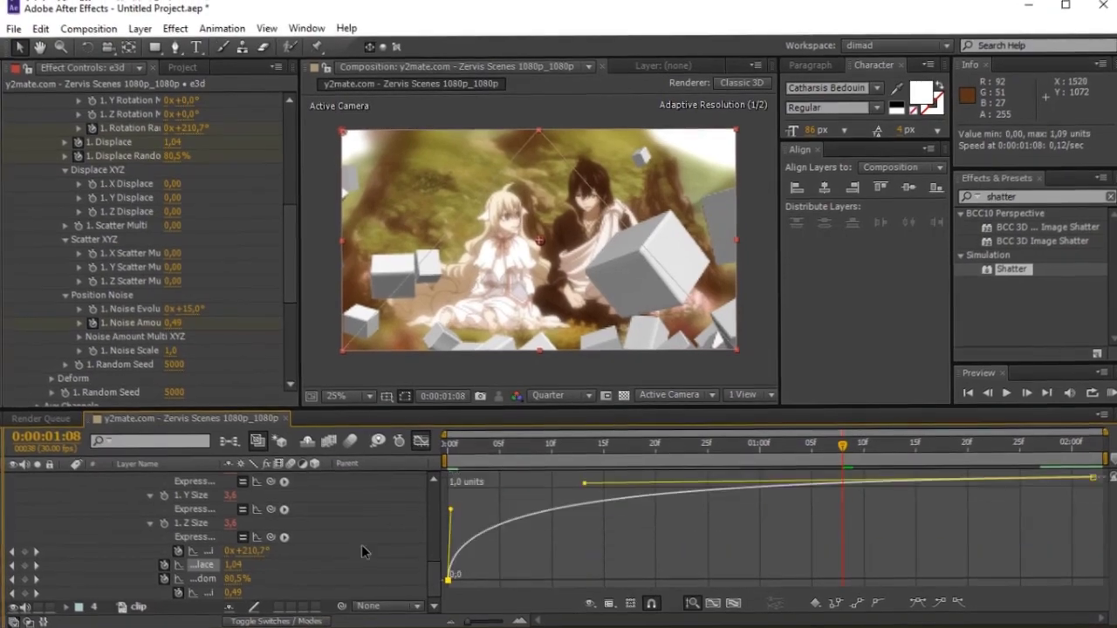
Step: Lower the start handle of the lengthened Displace Random value curve to remove its overshoot and ease toward the end
click(205, 581)
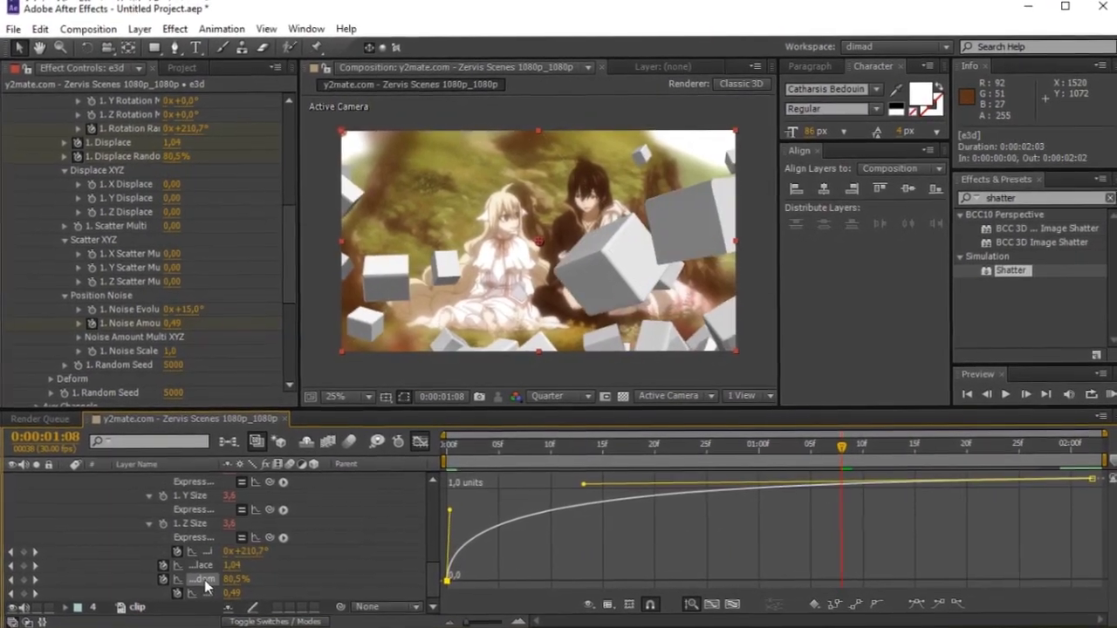
drag(499, 524, 442, 586)
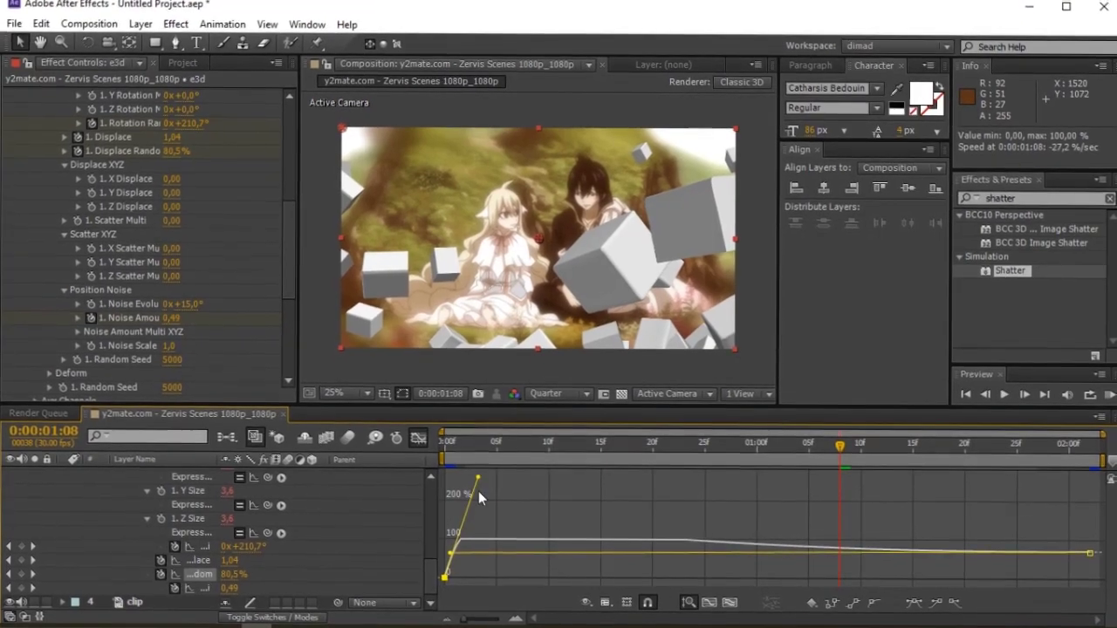
drag(477, 478, 468, 547)
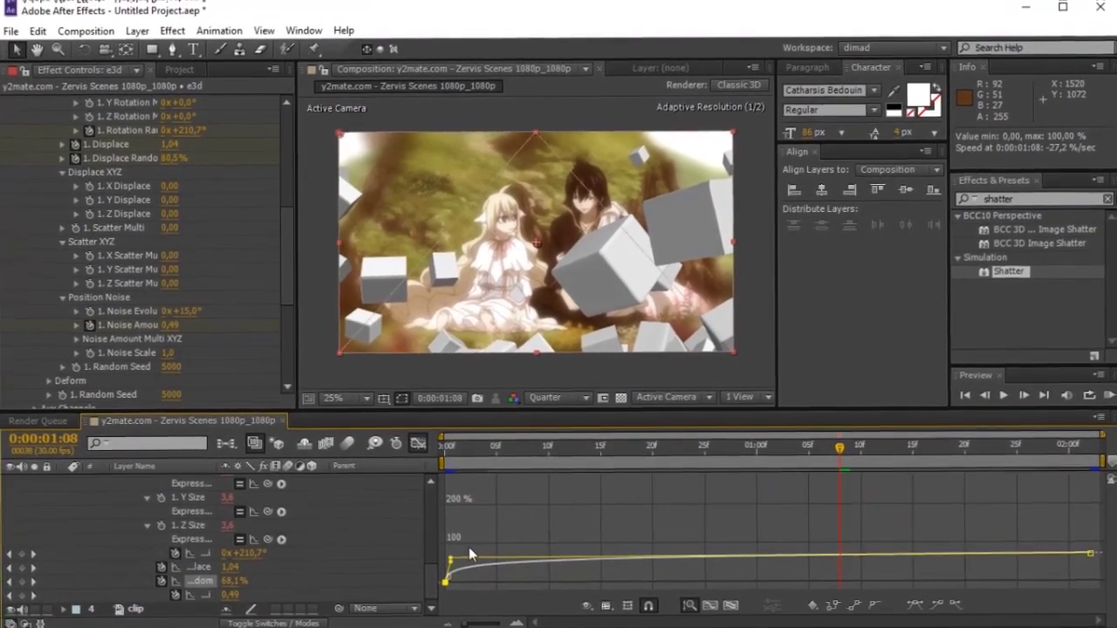
Step: Adjust the start handle of the lengthened Noise Amount value curve to rise steeply and level off without overshooting
click(204, 595)
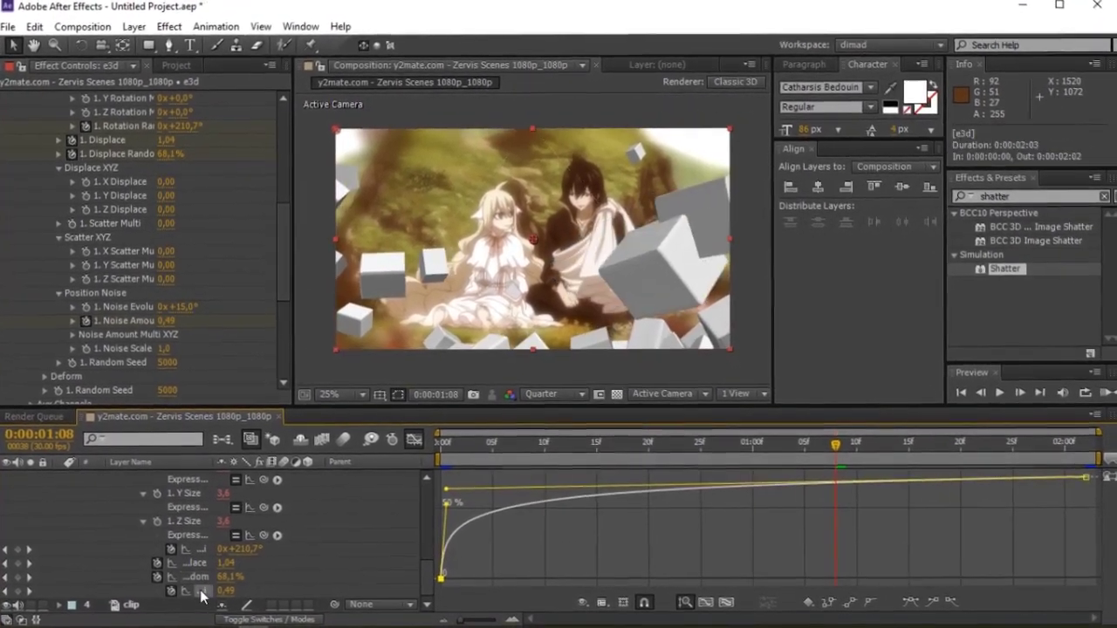
drag(505, 538, 438, 587)
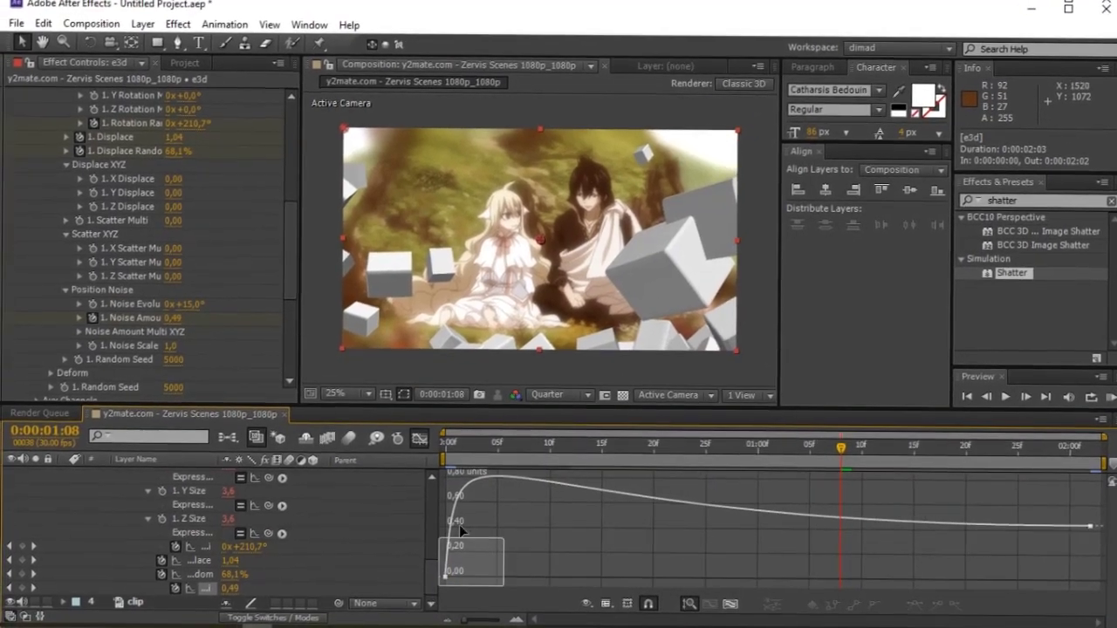
drag(468, 479, 457, 555)
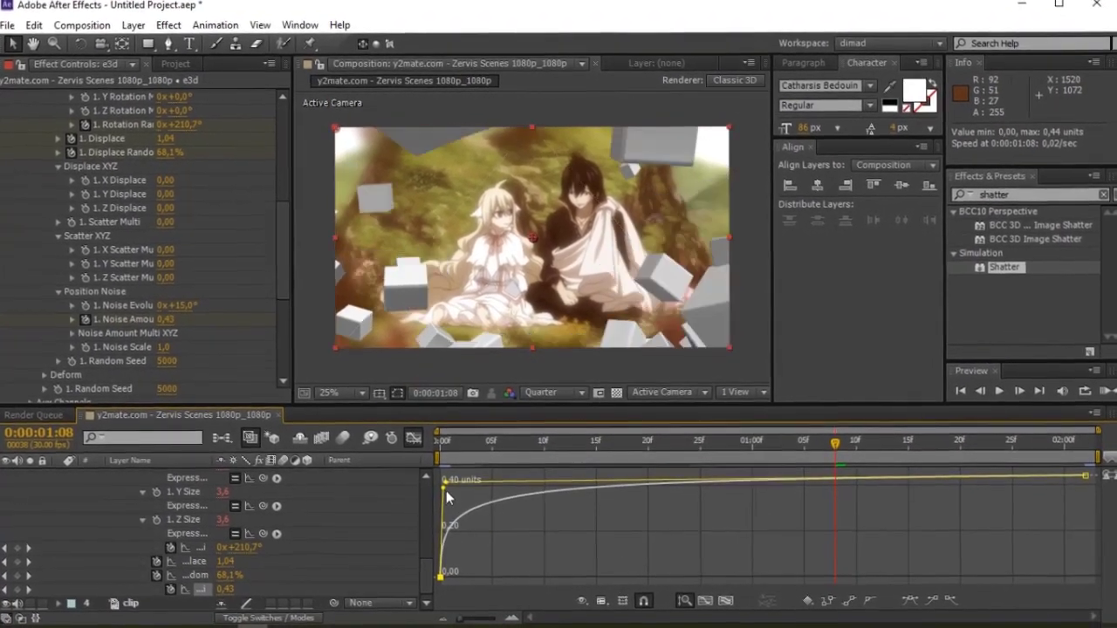
drag(447, 493, 448, 491)
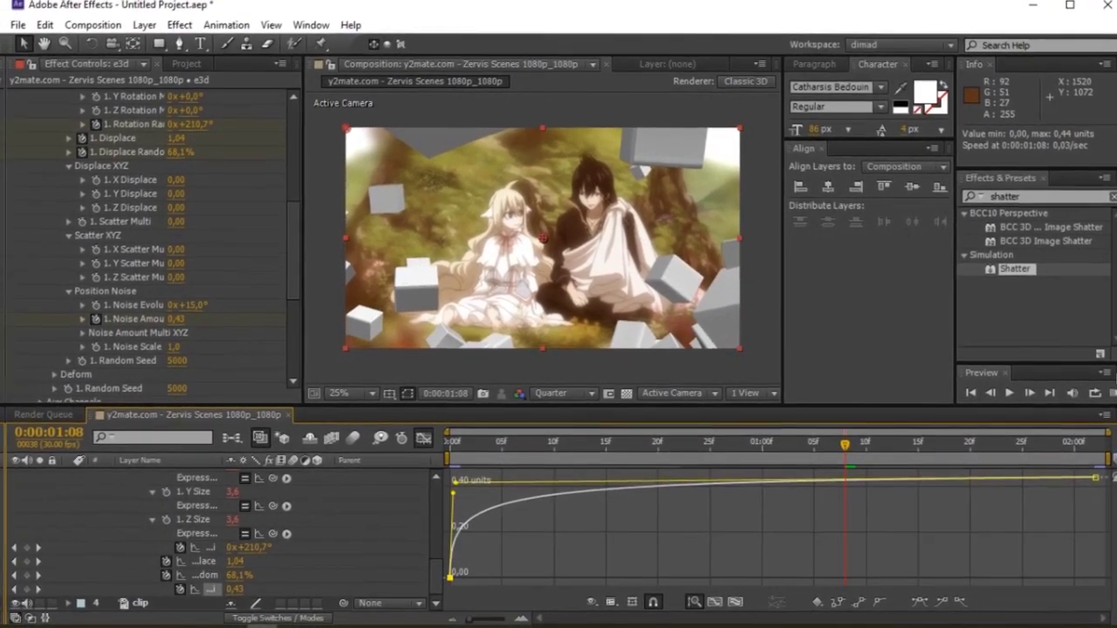
Step: Run a RAM preview of the lengthened cube shatter animation
click(1106, 393)
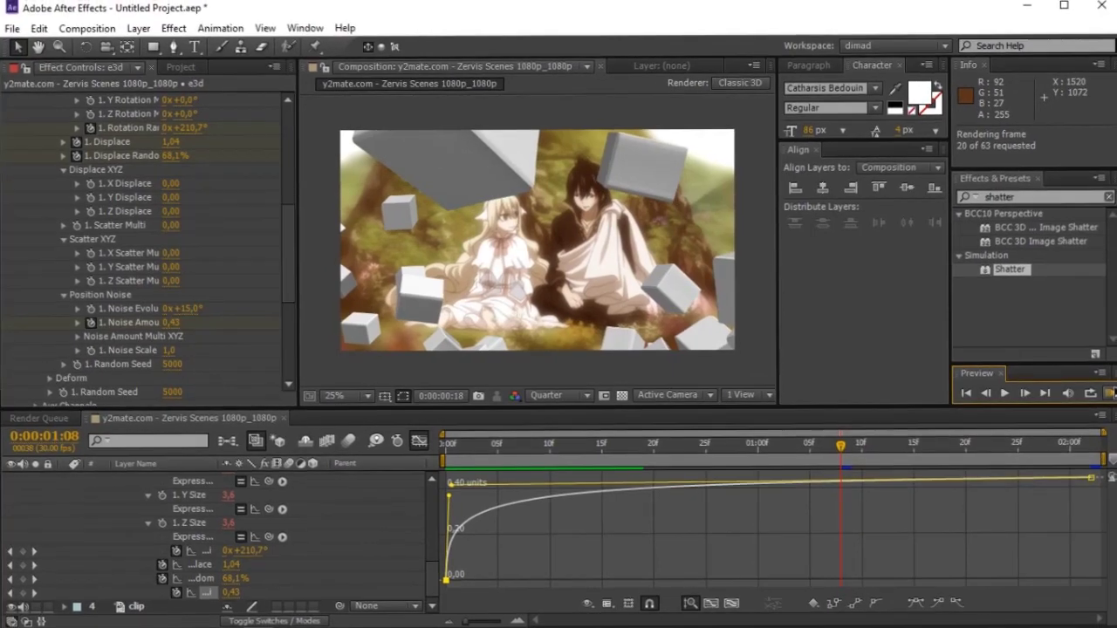
key(space)
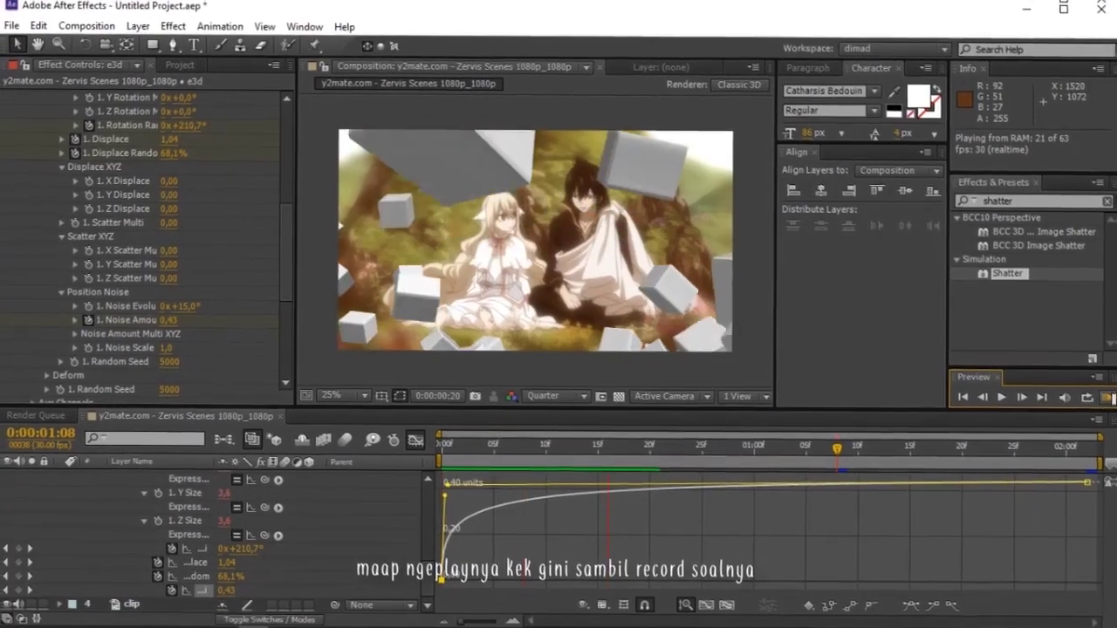
click(1111, 398)
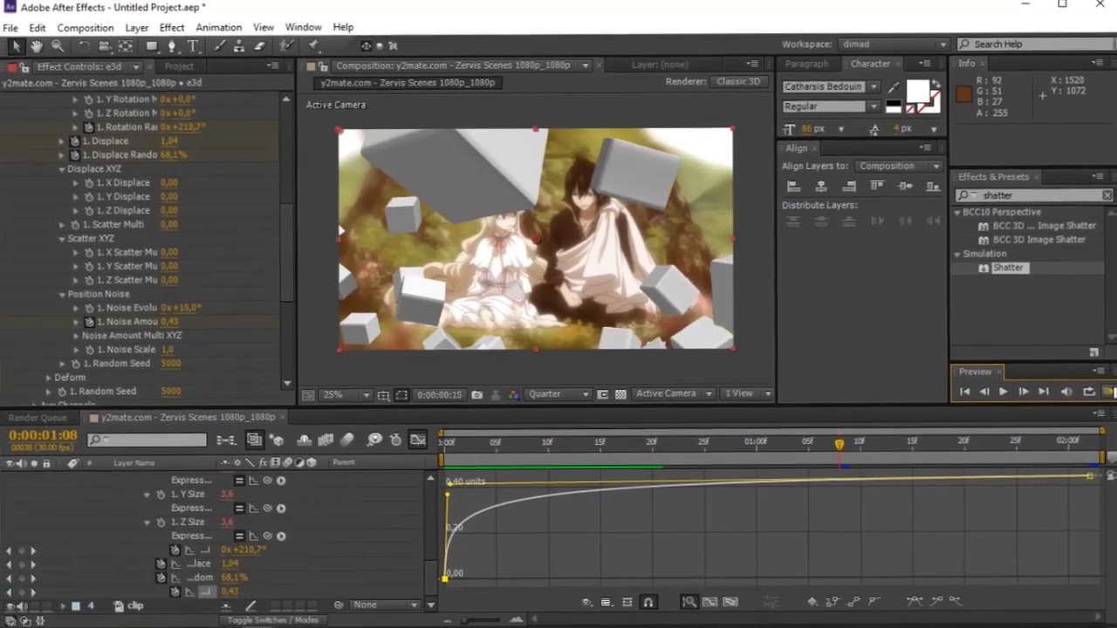
Step: Check the shatter around frame 20, collapse the layers' properties and return from the graph editor to the layer bars
drag(600, 446, 650, 455)
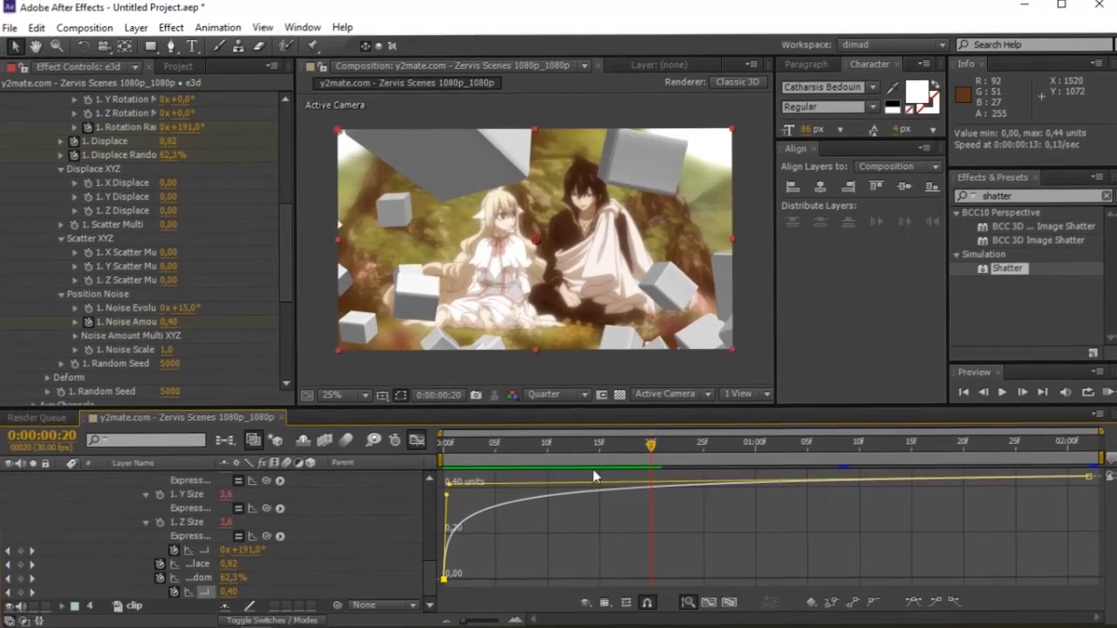
key(u)
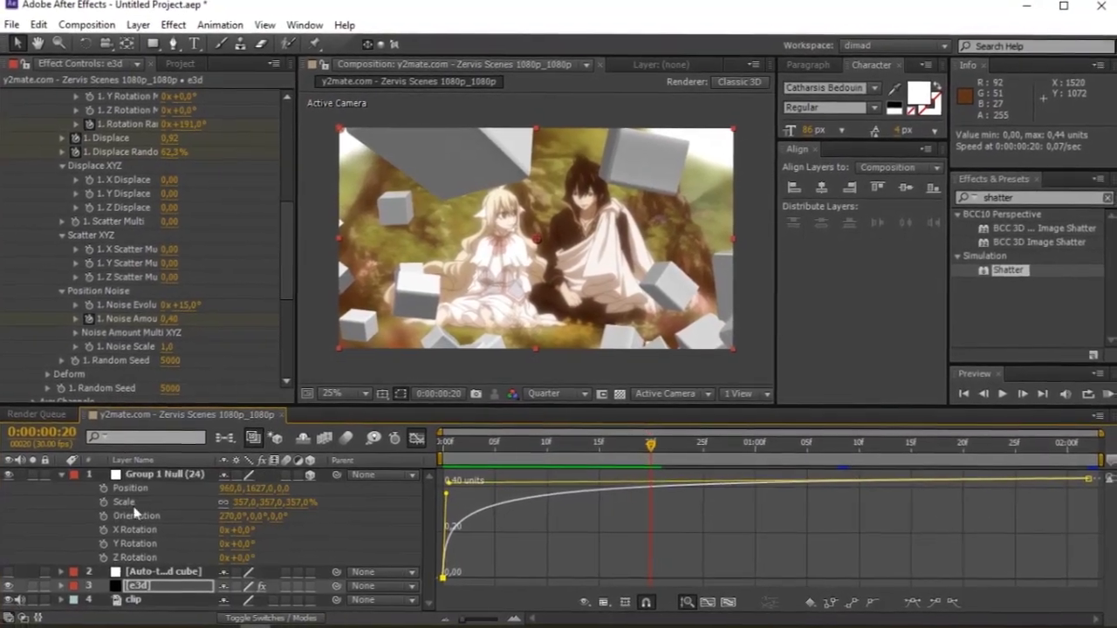
click(62, 475)
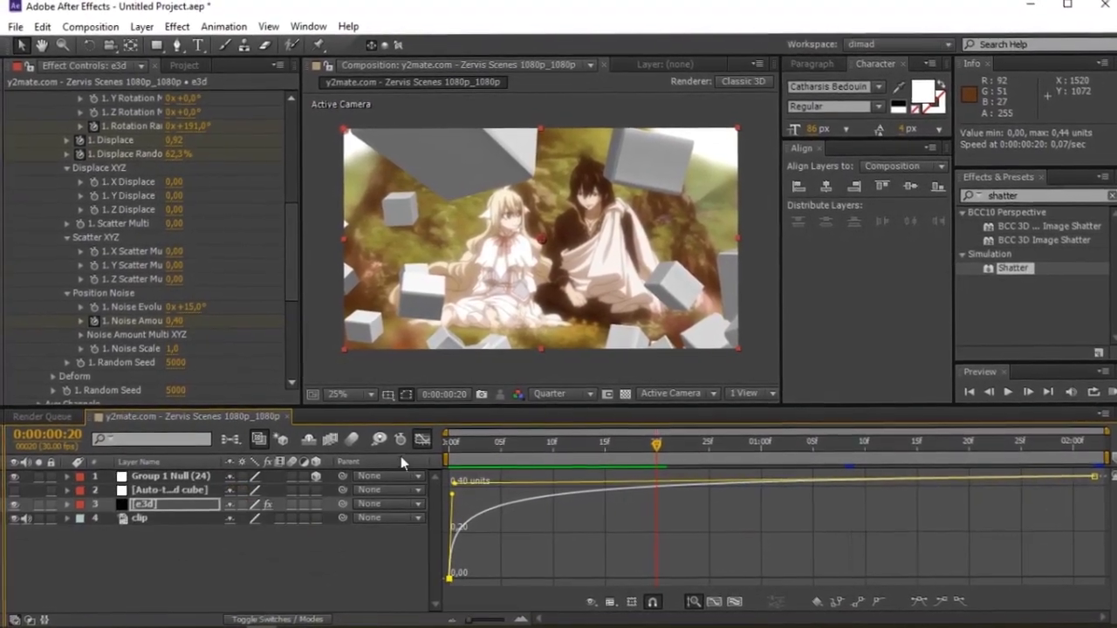
click(421, 439)
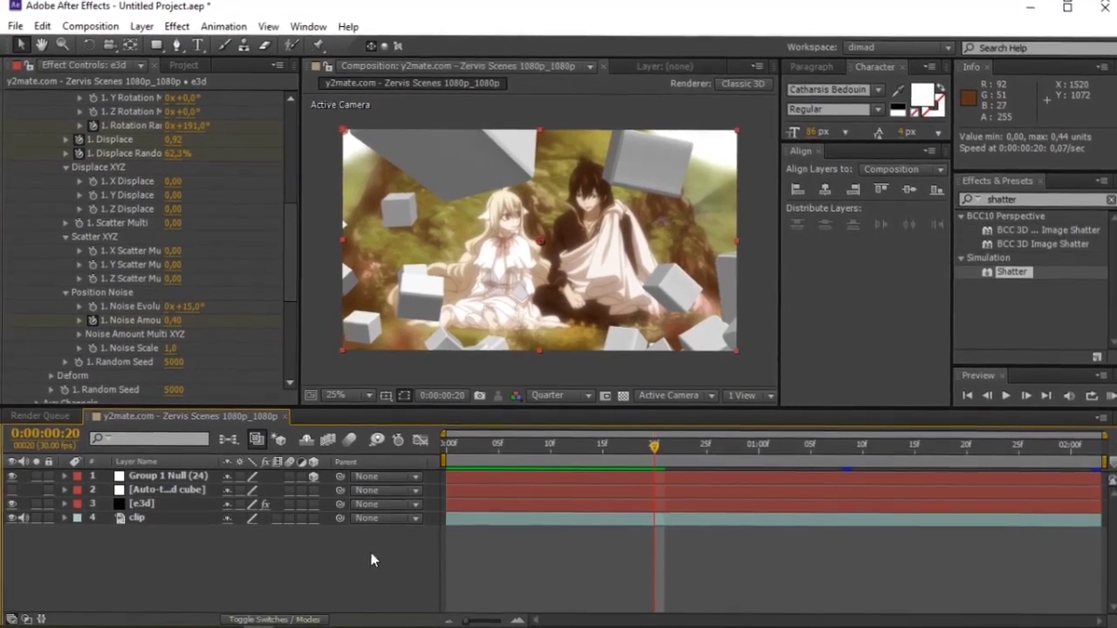
Step: Add a two-node camera layer to the composition with the default camera settings
right_click(346, 561)
mouse_move(538, 392)
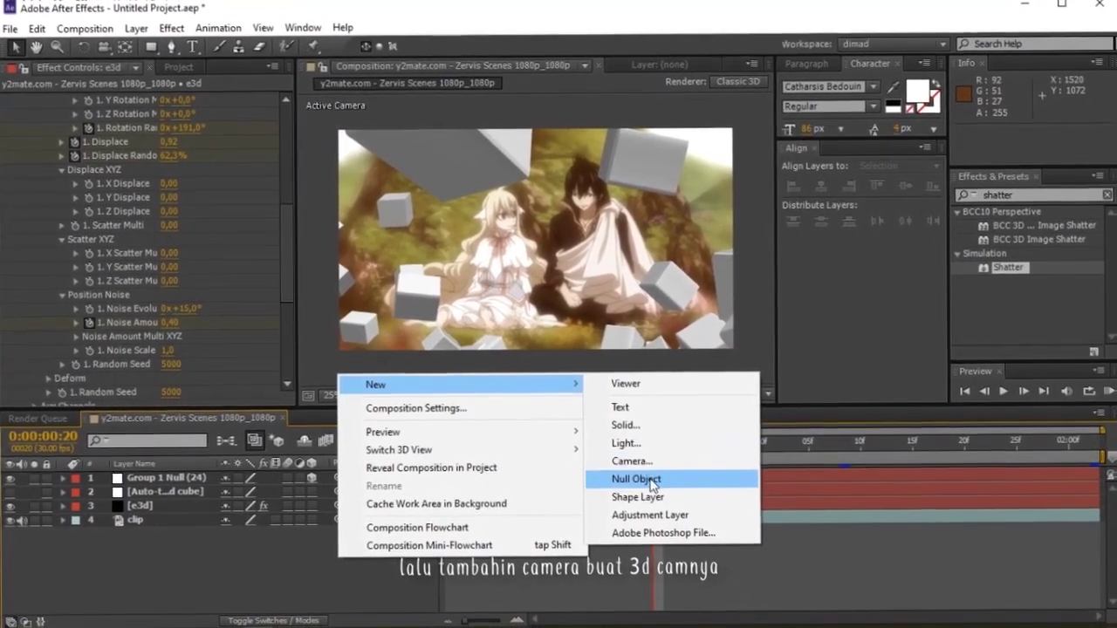
click(621, 461)
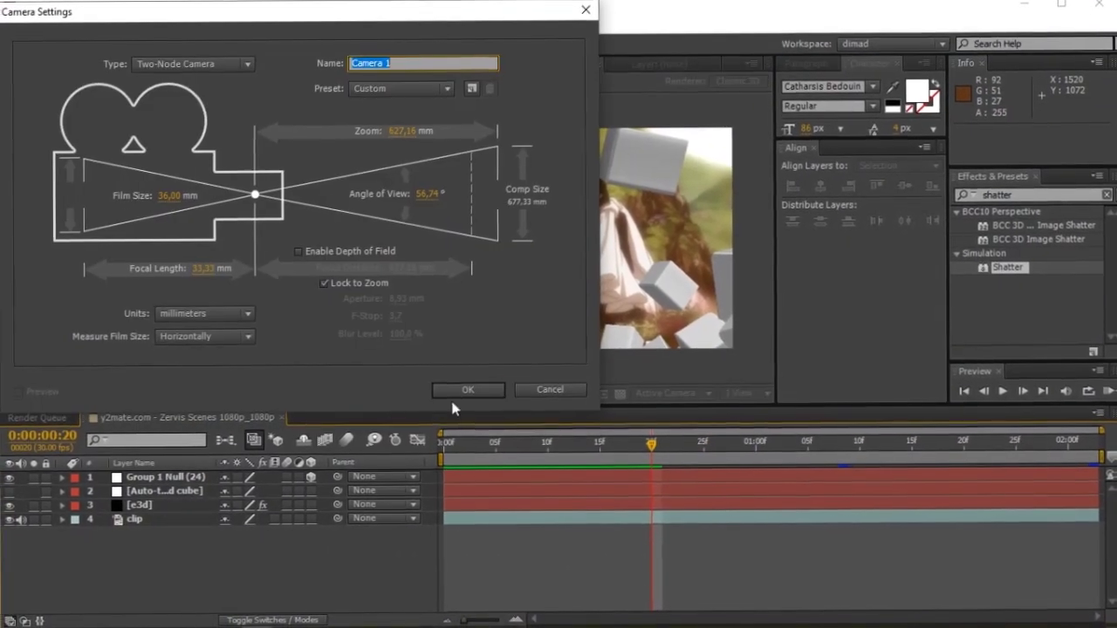
click(473, 390)
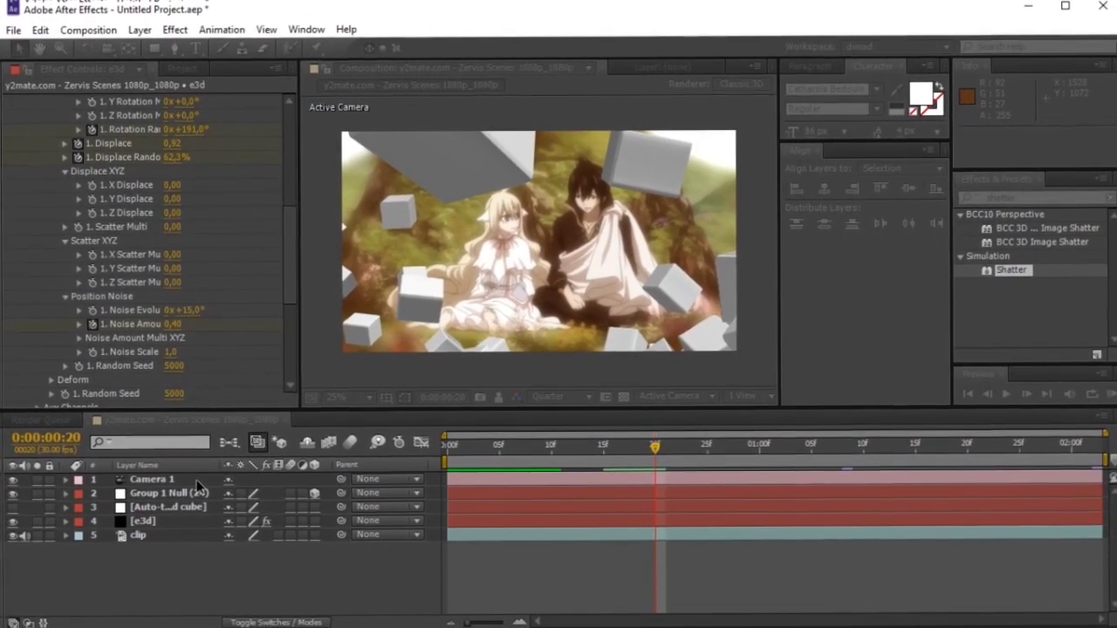
Step: Keyframe the camera's default Position and place that keyframe at the end of the composition, 0:00:02:02
click(199, 481)
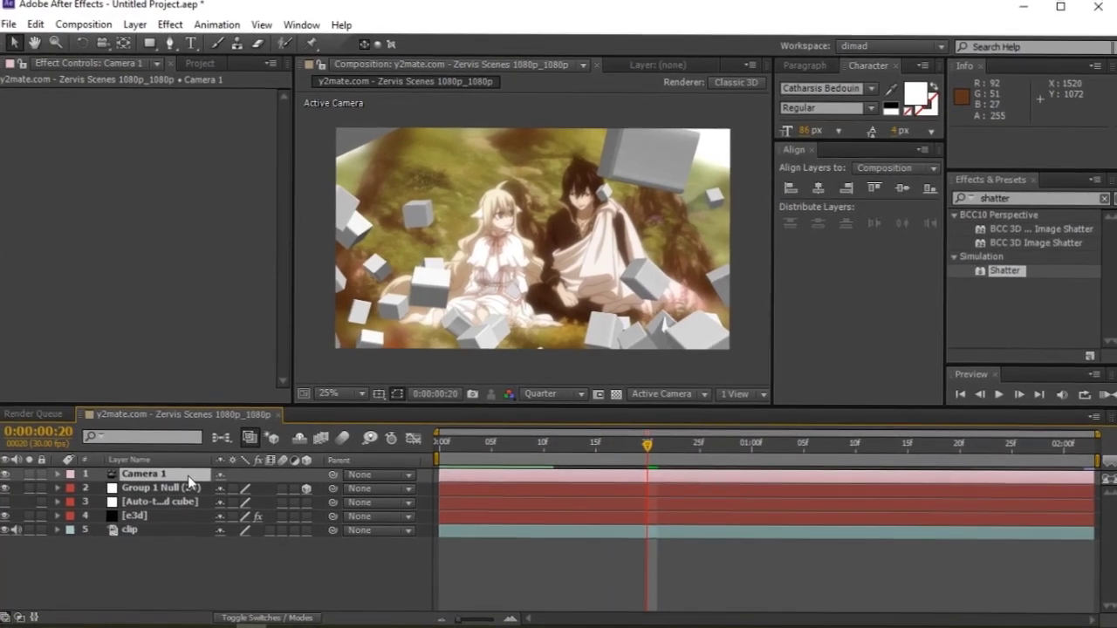
key(p)
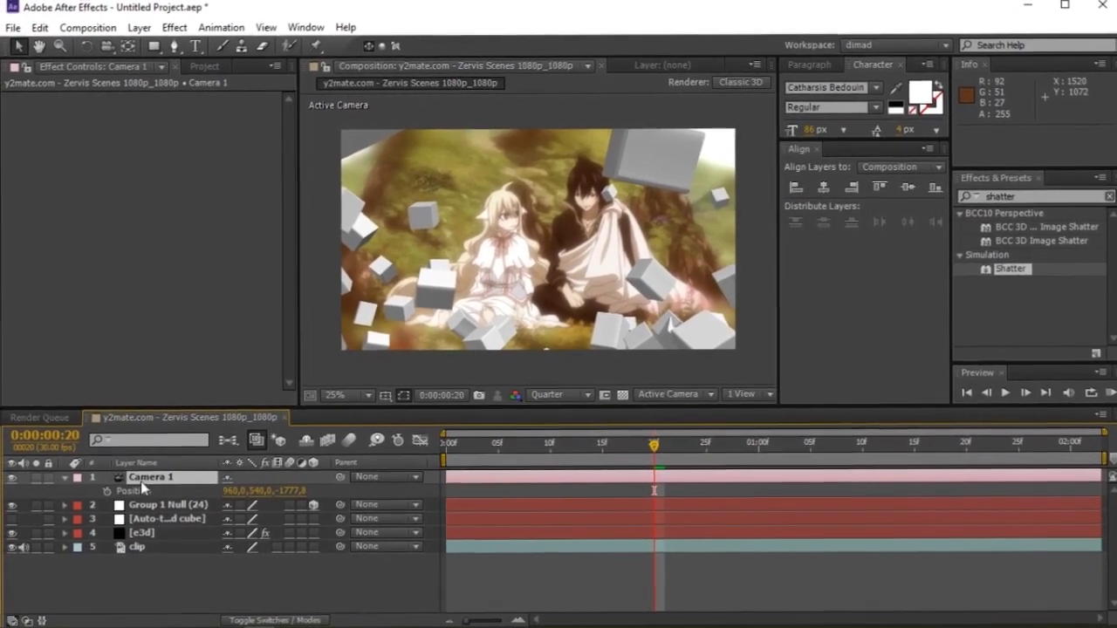
key(Home)
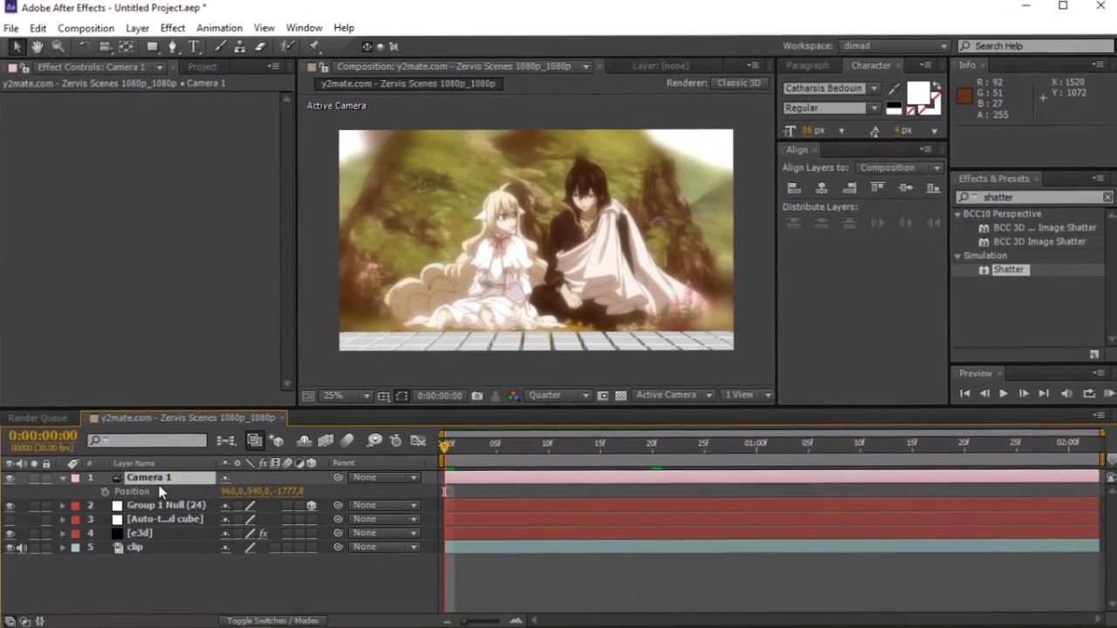
click(104, 491)
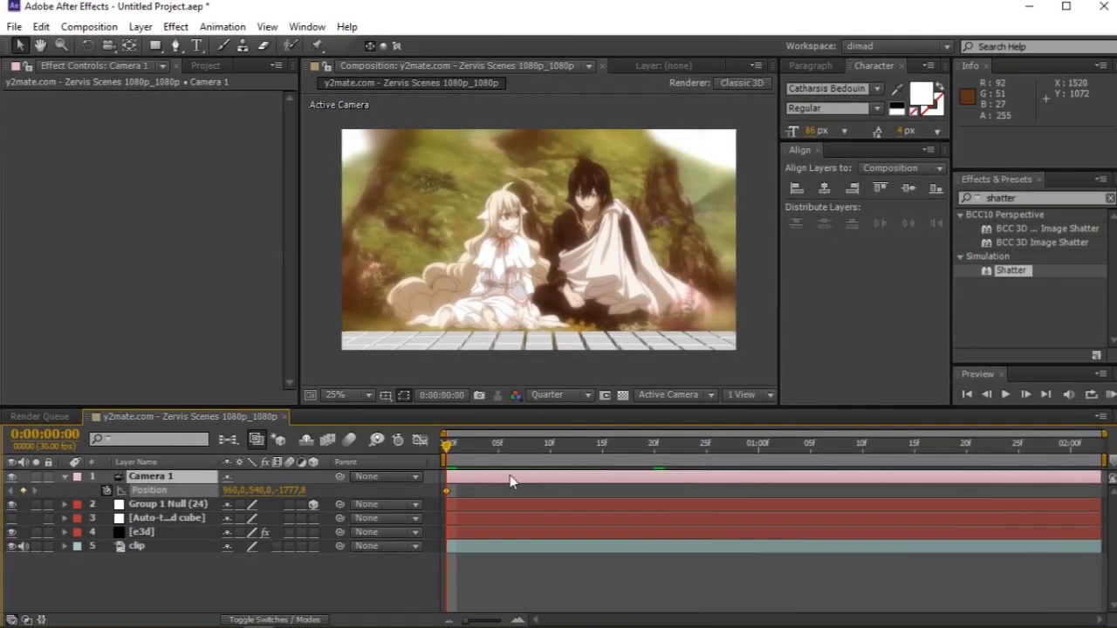
click(446, 490)
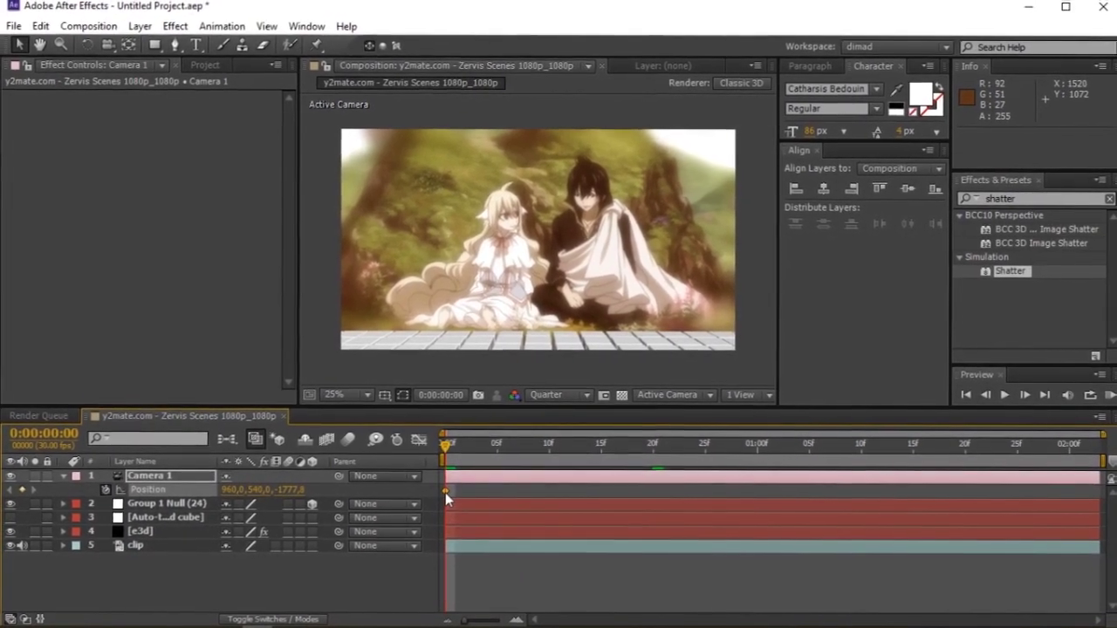
drag(445, 492, 1093, 504)
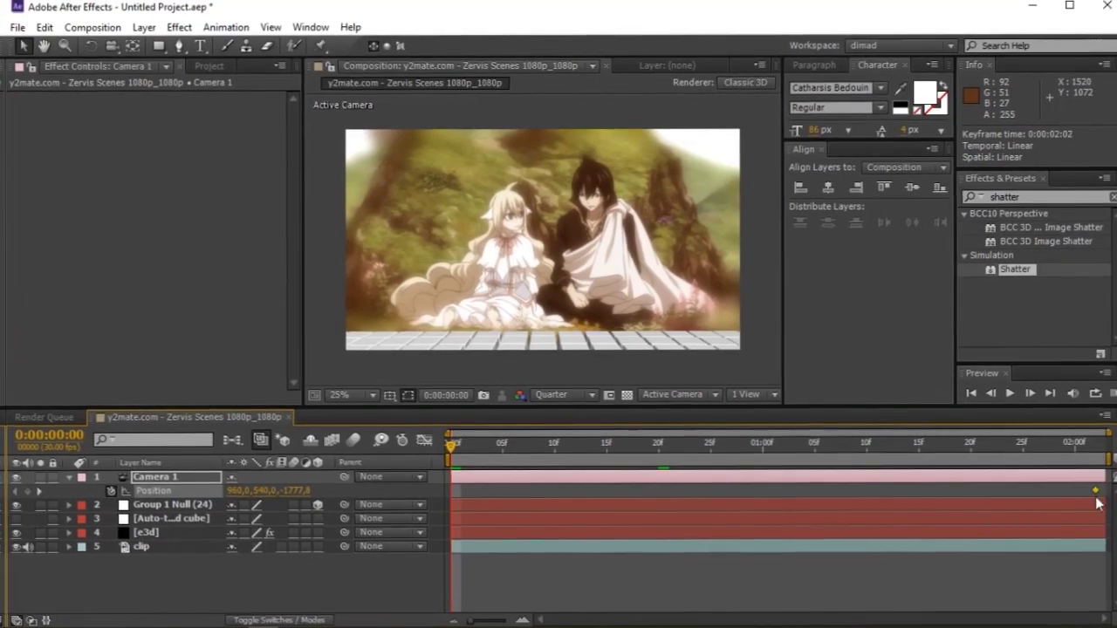
Step: Make the clip layer 3D and set the camera's Position at frame 0 to 960, 540, -513.8
drag(297, 492, 324, 488)
click(25, 491)
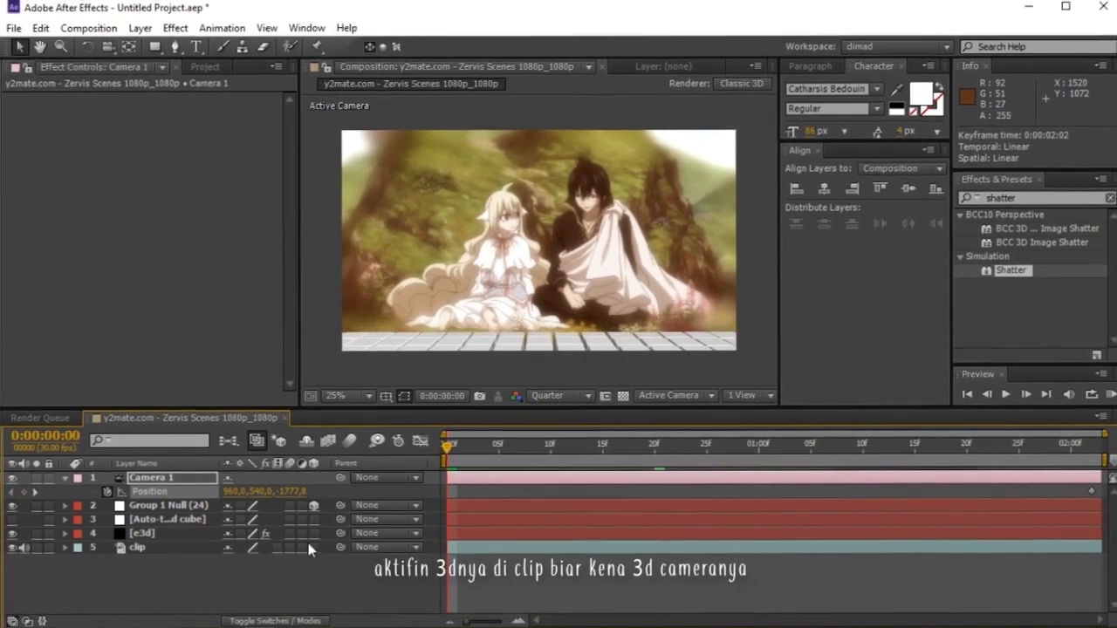
click(313, 548)
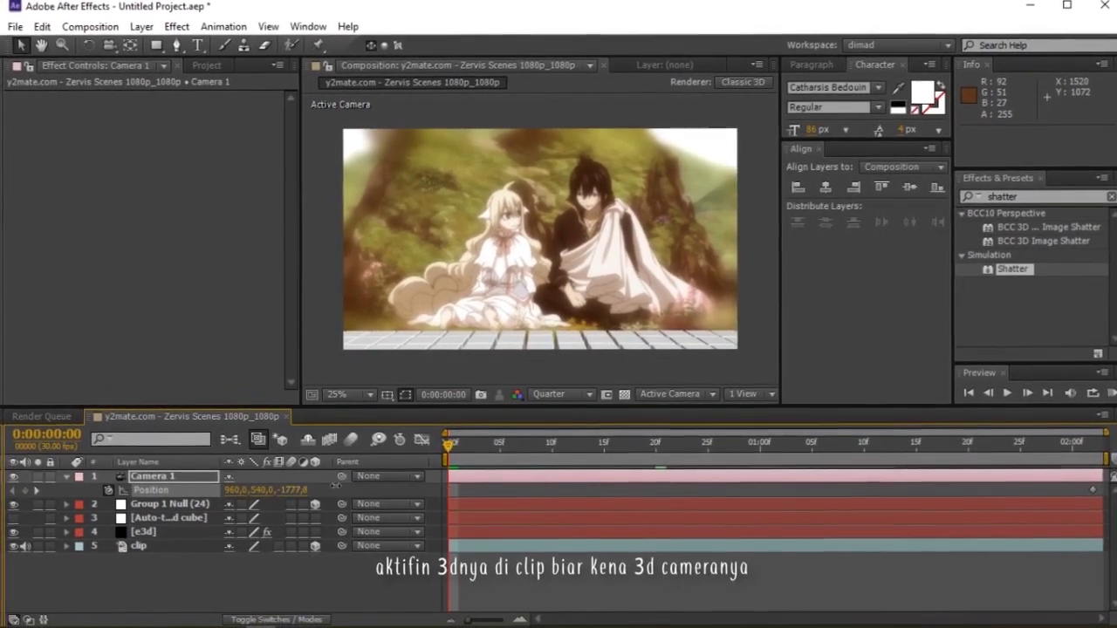
drag(335, 485, 1081, 463)
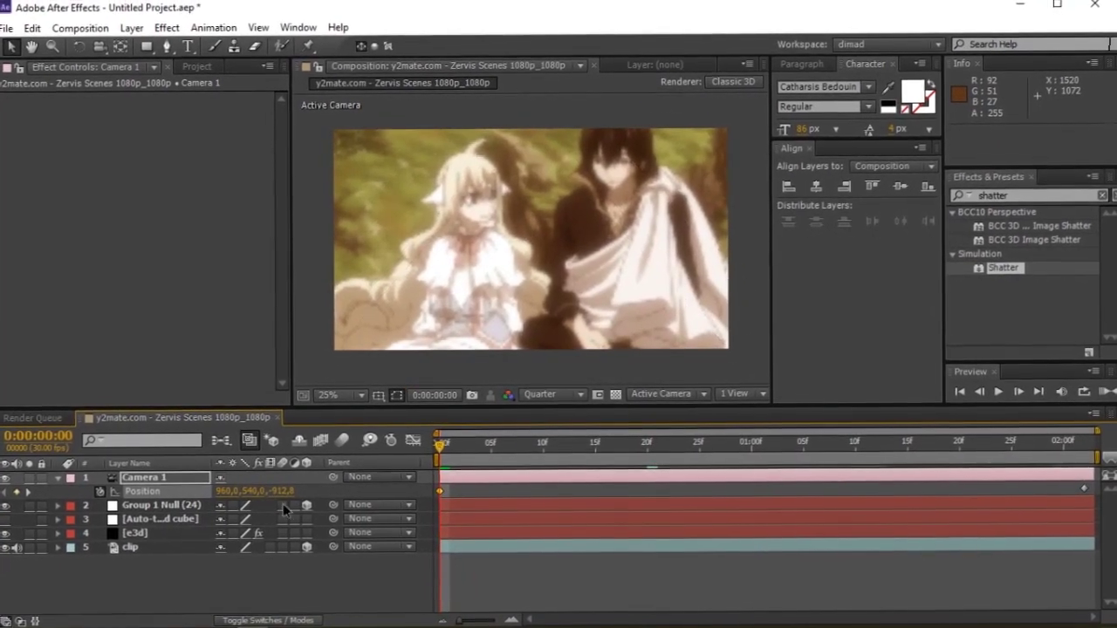
drag(284, 492, 616, 483)
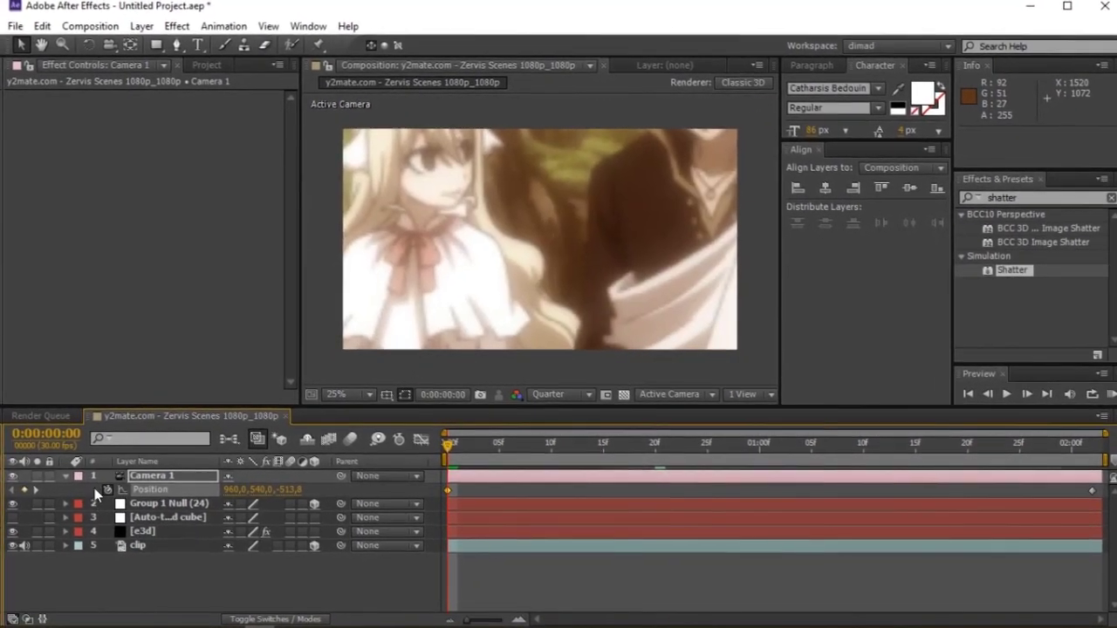
Step: Apply Easy Ease to both camera Position keyframes and separate the property into X, Y and Z dimensions
click(98, 489)
click(153, 488)
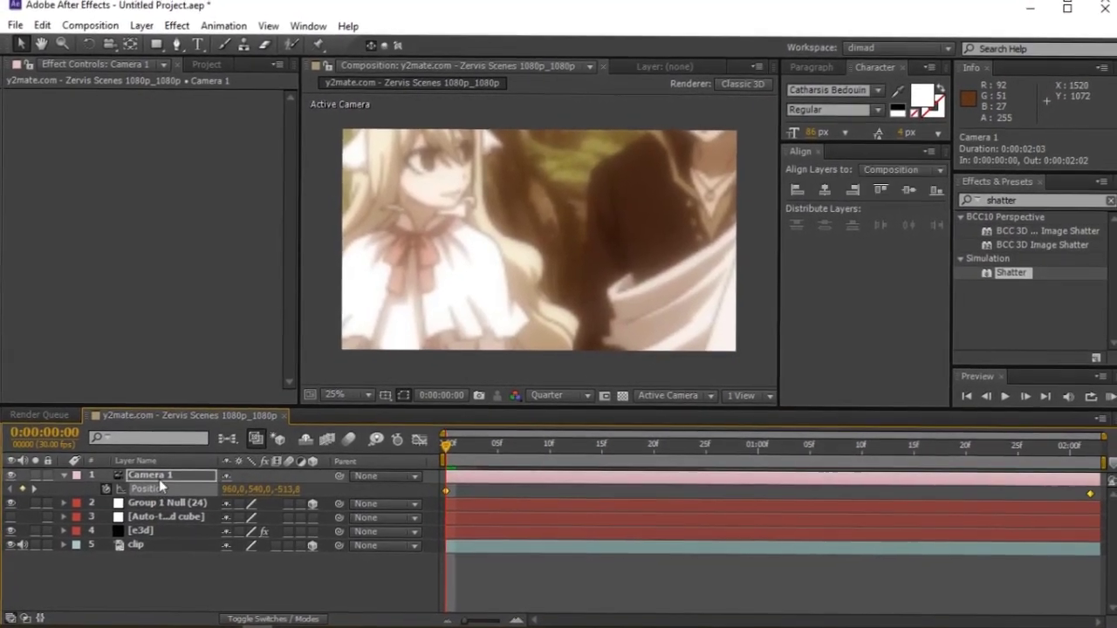
key(F9)
click(421, 440)
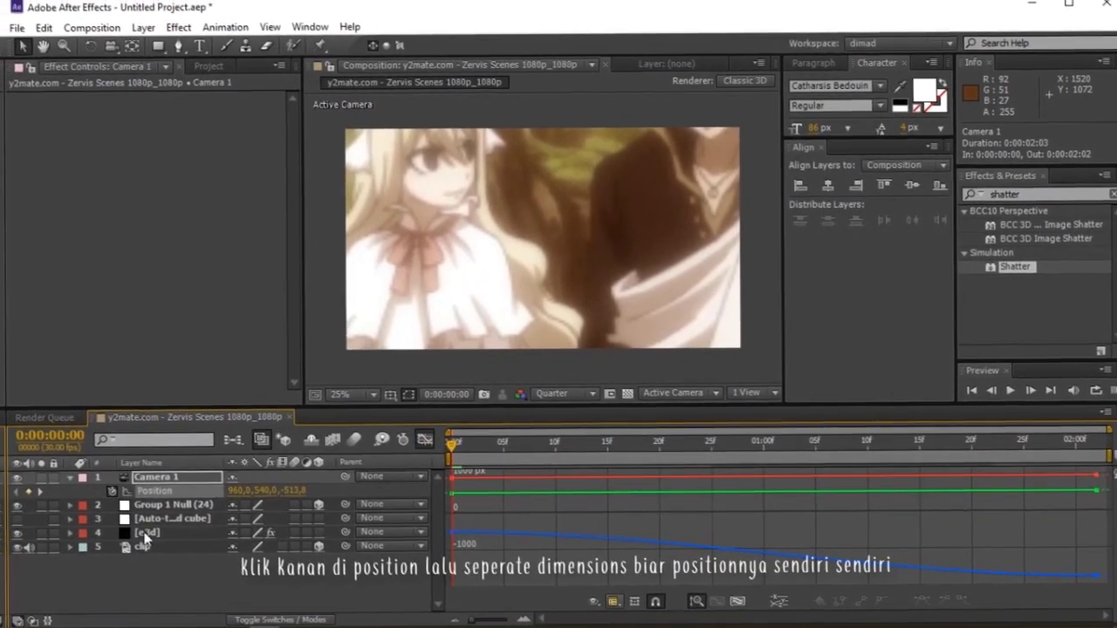
right_click(185, 498)
click(201, 426)
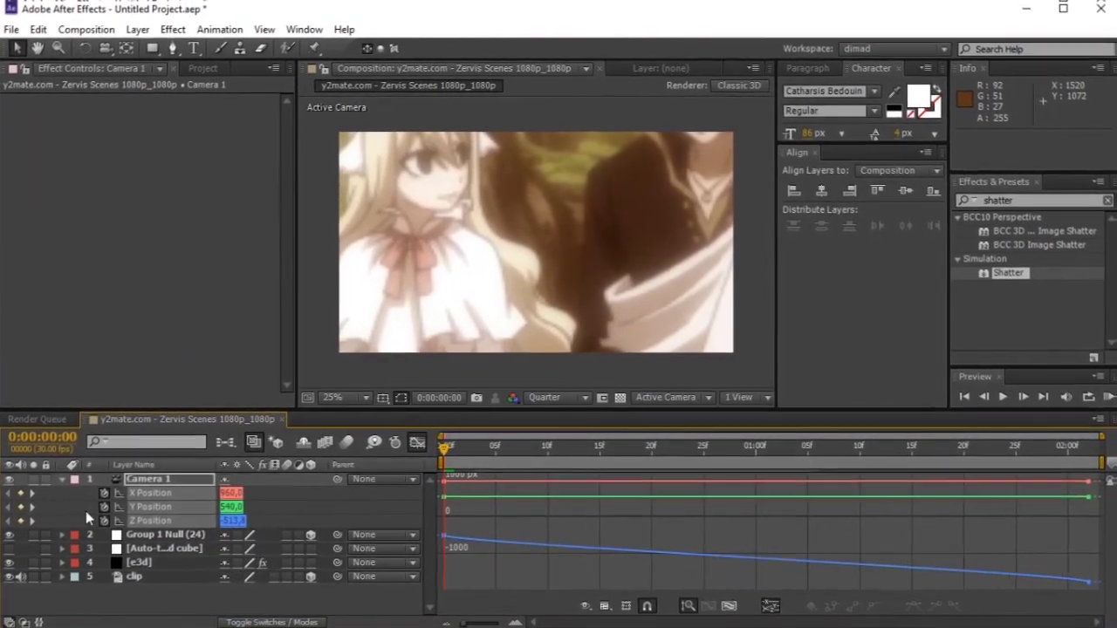
Step: Shape the camera's Z Position value curve with its keyframe handles so it falls steeply at the start and levels off
click(89, 514)
click(155, 523)
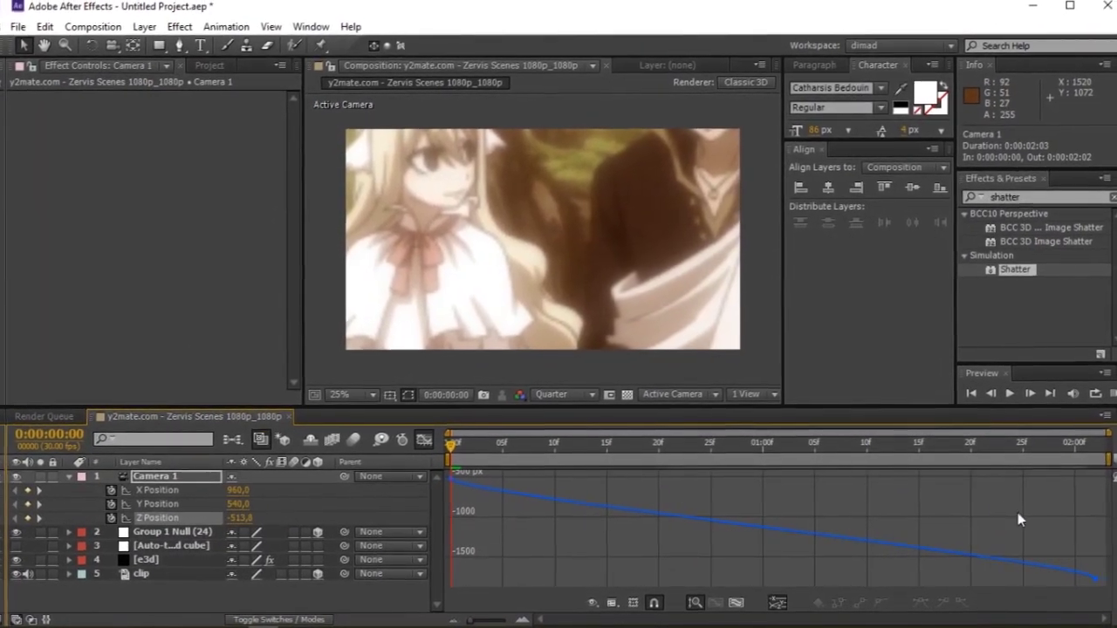
drag(999, 506, 1098, 589)
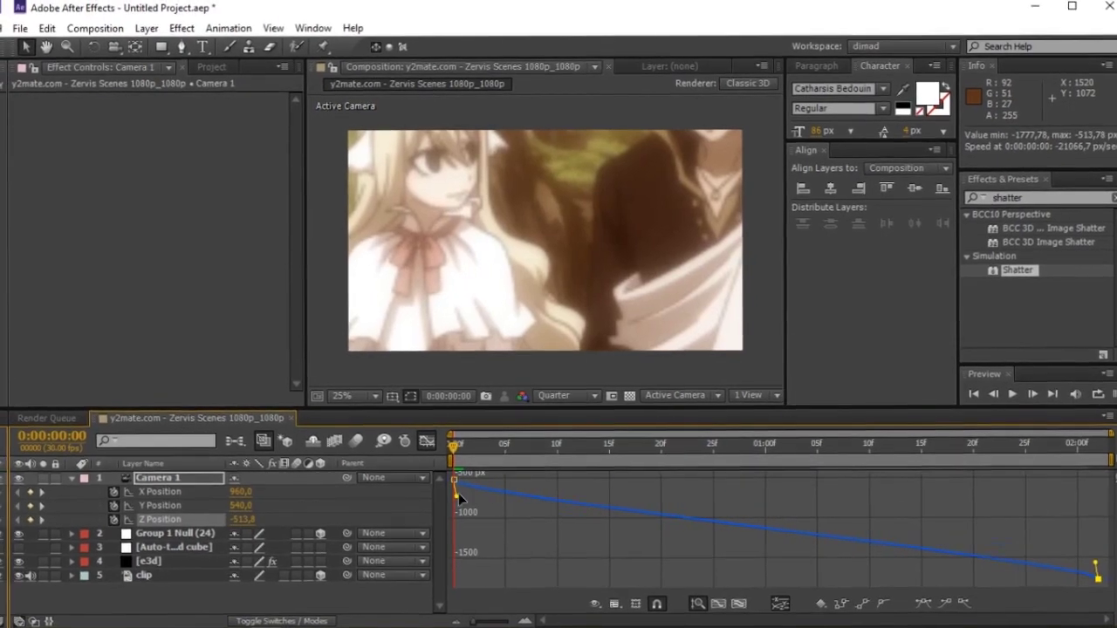
drag(453, 499, 441, 544)
drag(442, 554, 449, 583)
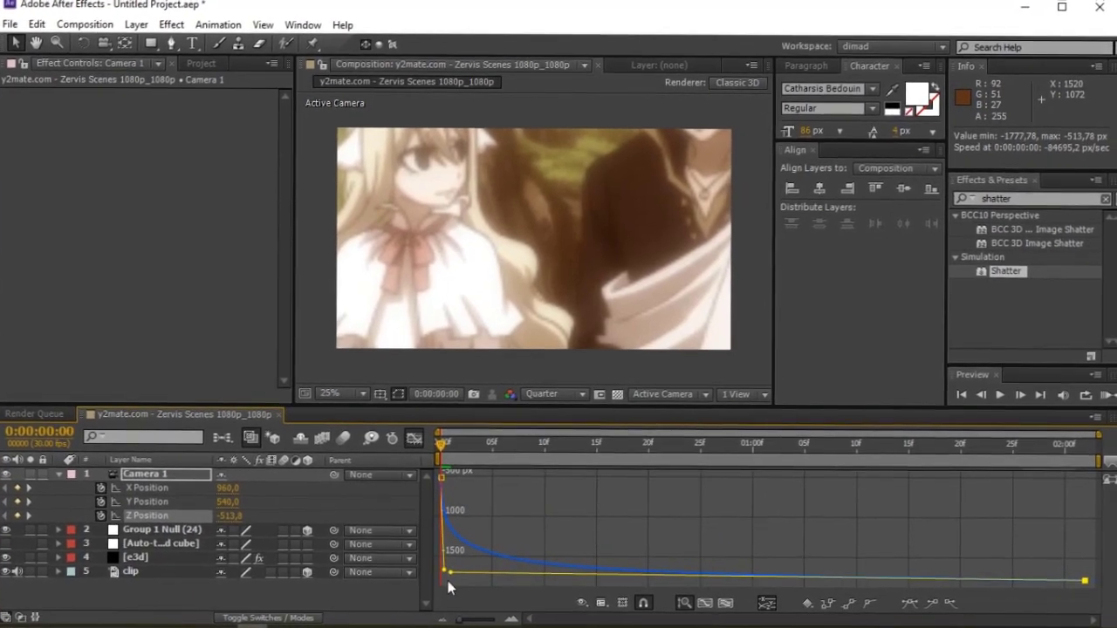
Step: Preview the shatter with the camera pull-back by running RAM previews and scrubbing through the first second
click(1108, 396)
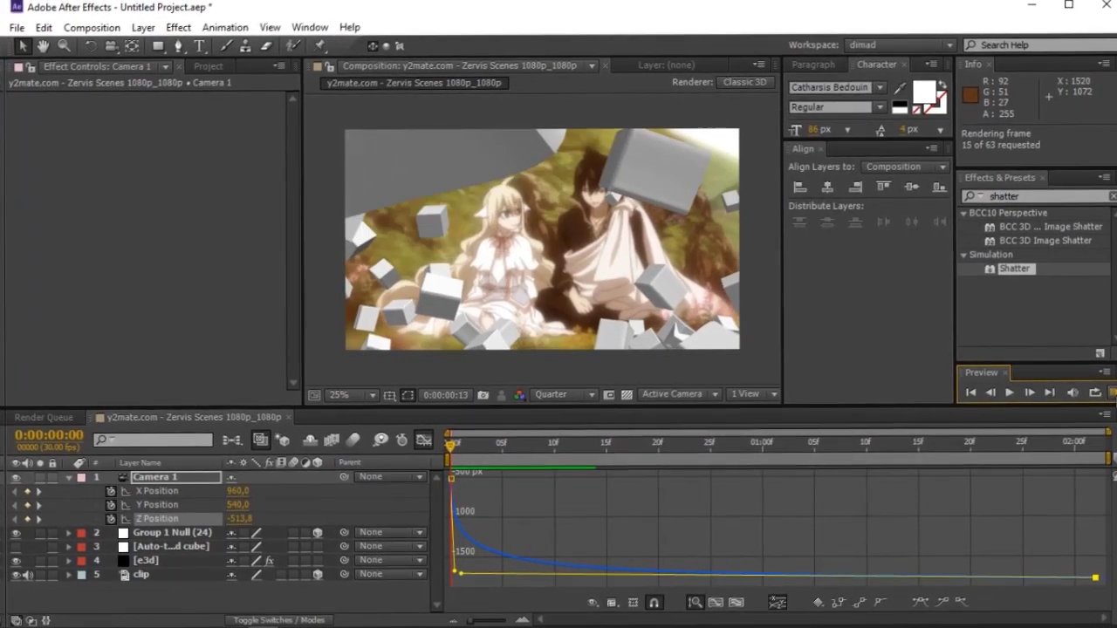
click(1115, 397)
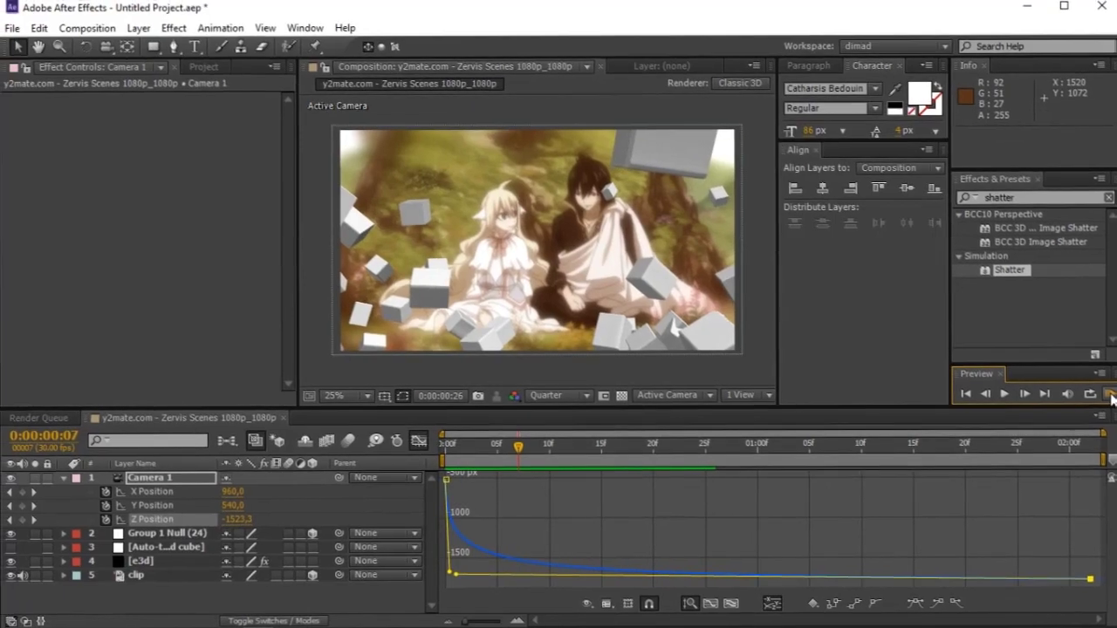
click(1111, 397)
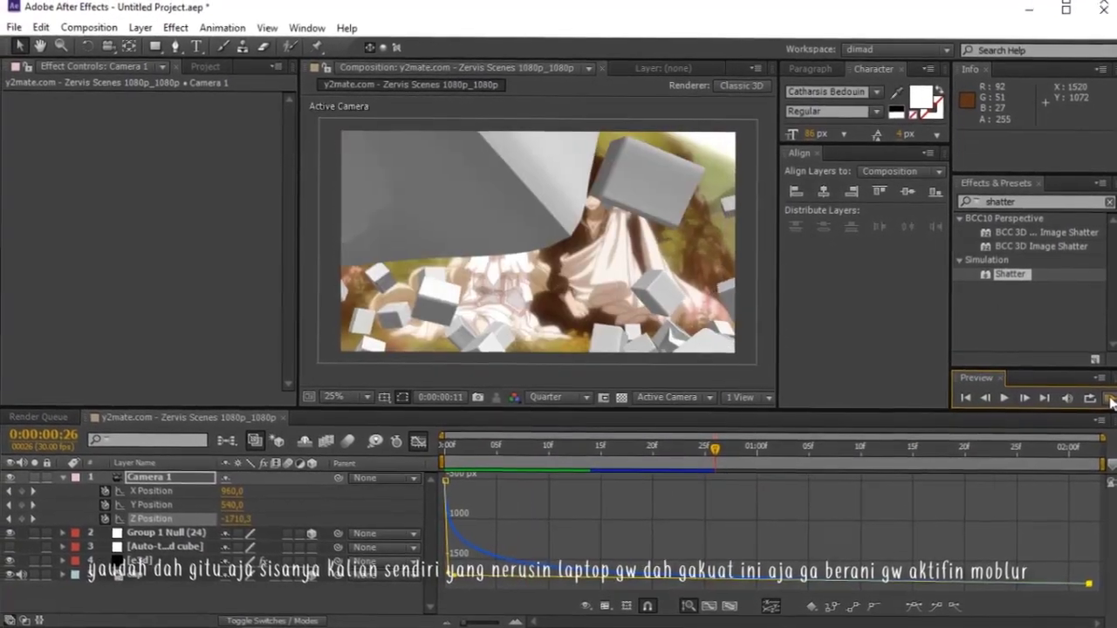
click(1111, 400)
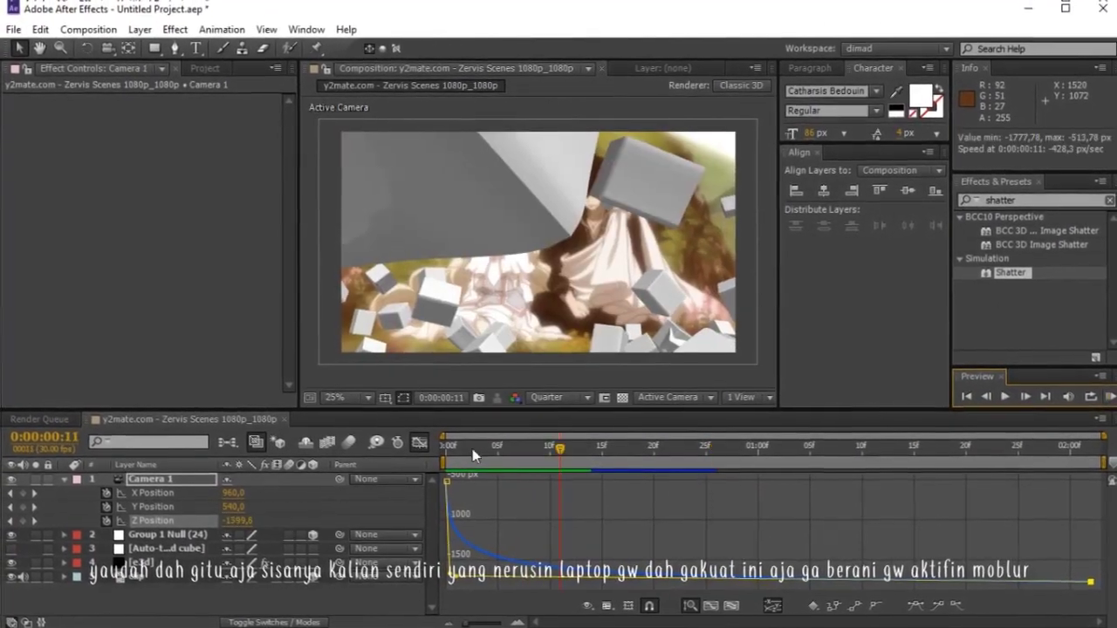
drag(483, 450, 709, 441)
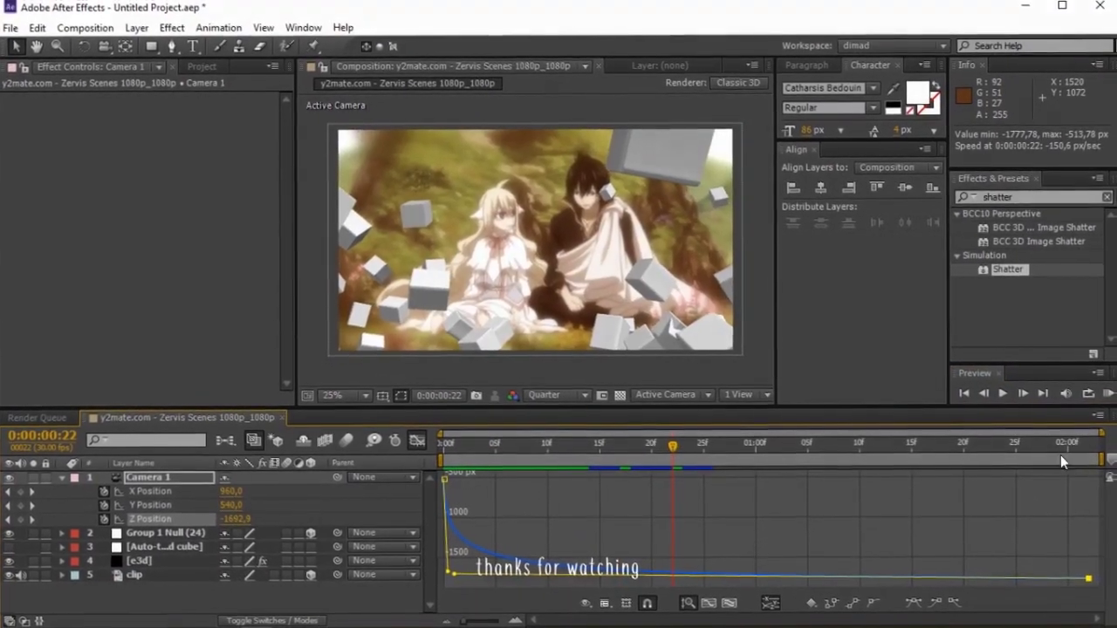
click(699, 444)
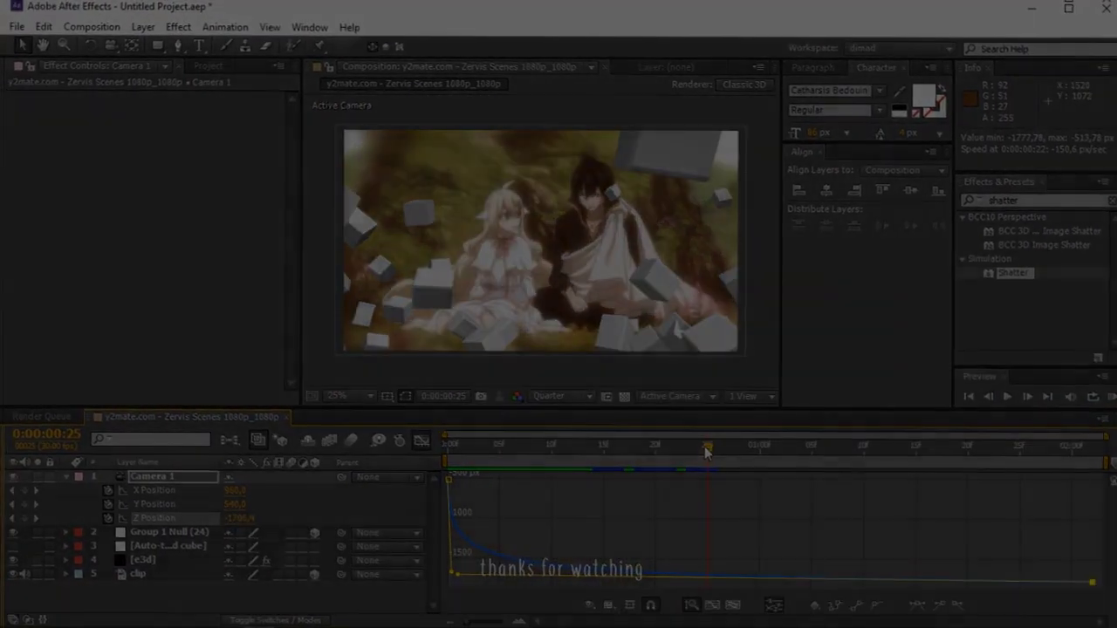